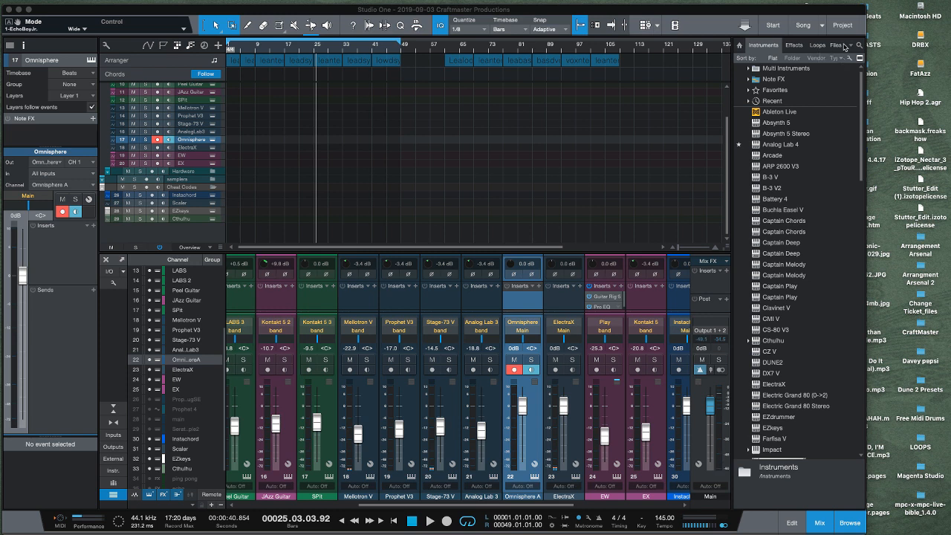
# - Browse files instead of instruments and audition the CMP Higher, Immunity and Immunity CHOPPED loops in Benny Blanco Dos
pyautogui.click(850, 46)
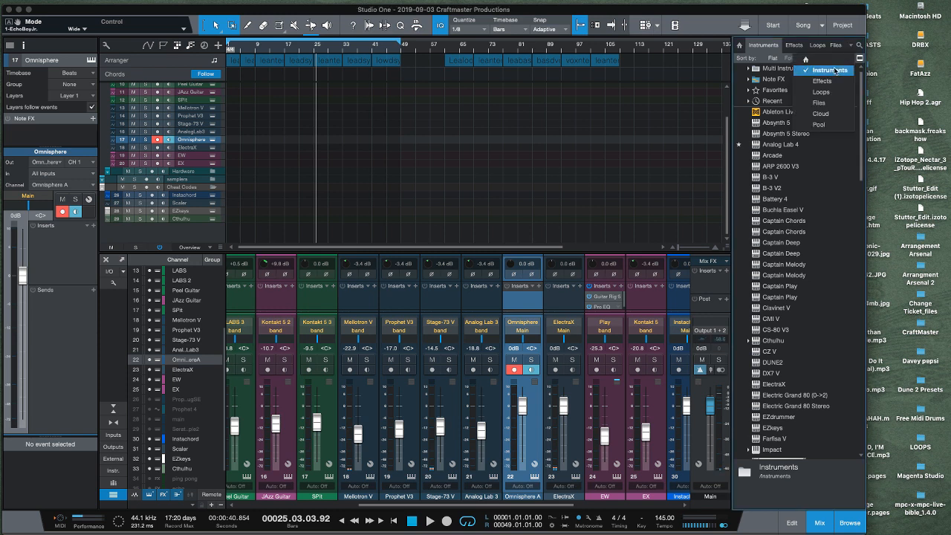
pyautogui.click(821, 104)
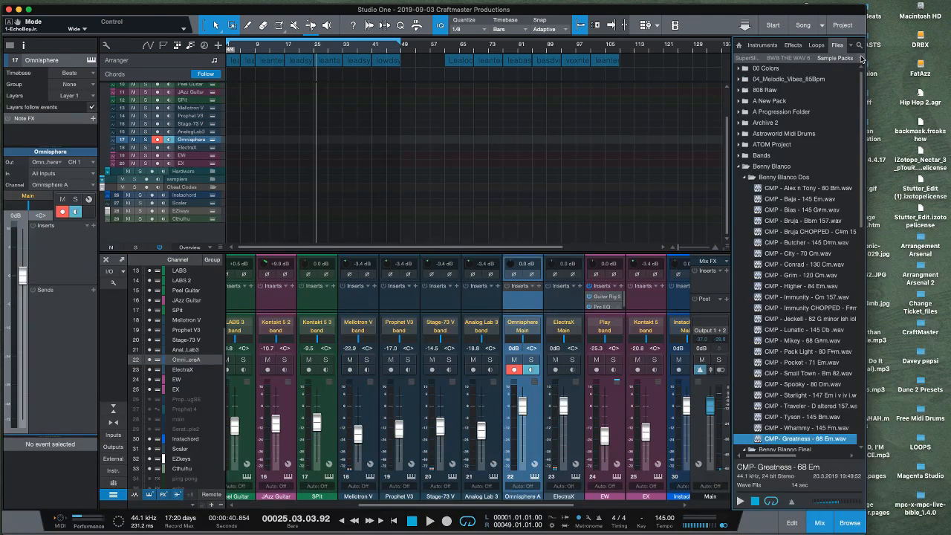
pyautogui.click(795, 285)
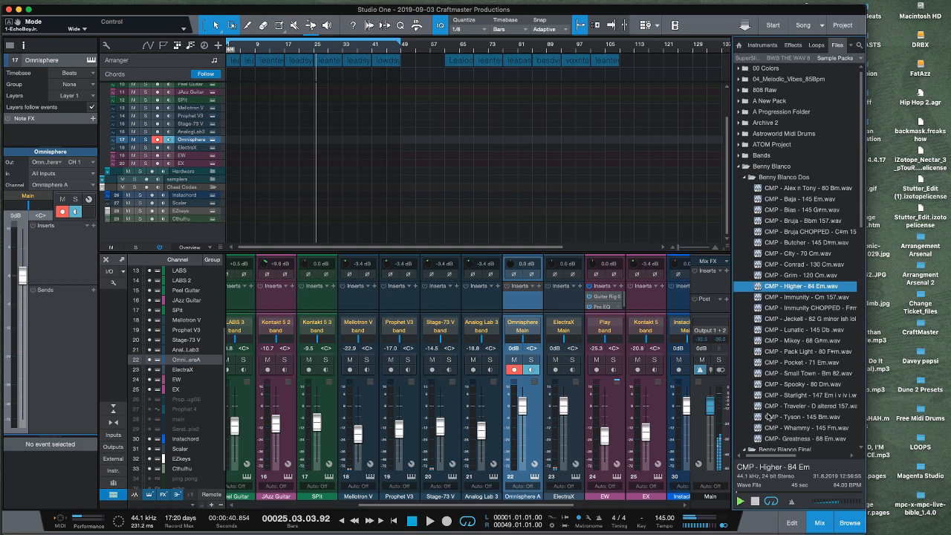
pyautogui.moveTo(840, 502); pyautogui.dragTo(845, 502)
pyautogui.press('Down')
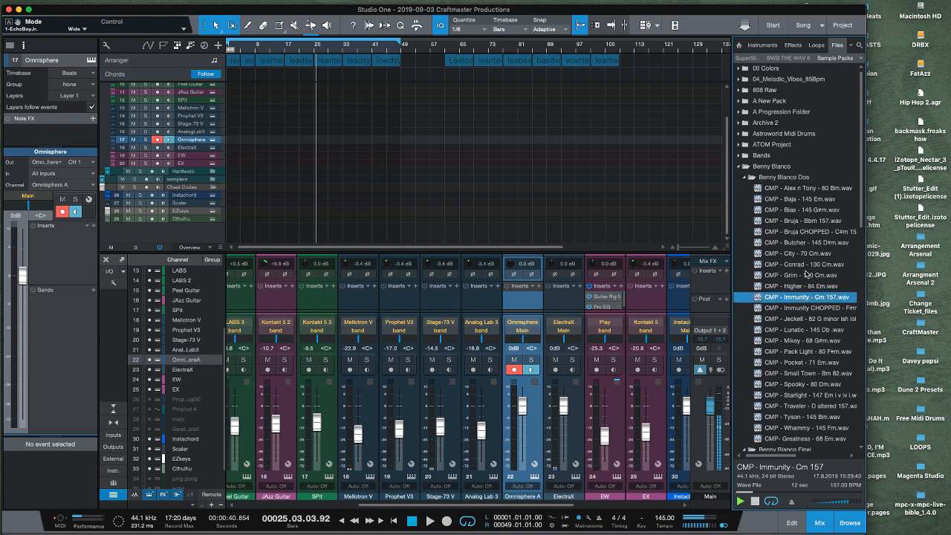
pyautogui.press('Down')
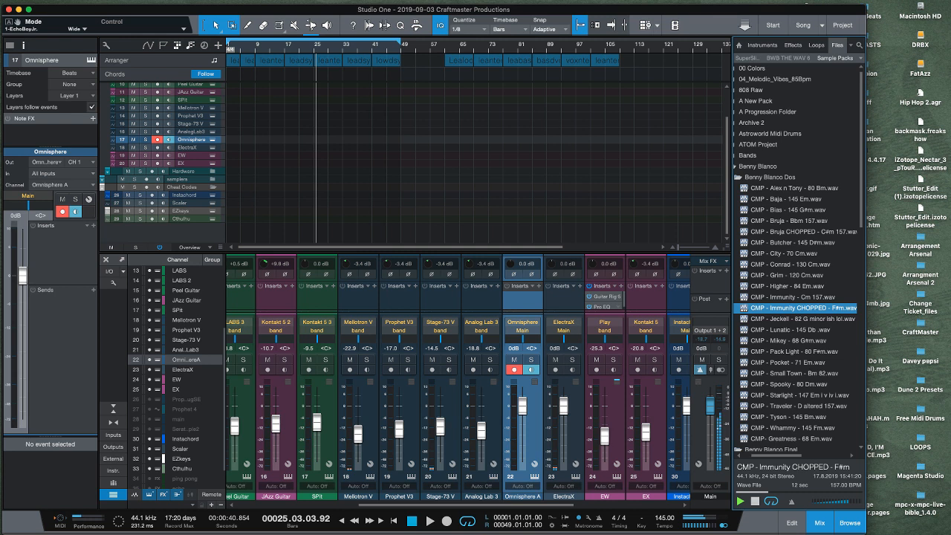
# - Audition the CMP Baja, Bias, Starlight, Traveler and Tyson loops in the Benny Blanco Dos folder
pyautogui.click(770, 201)
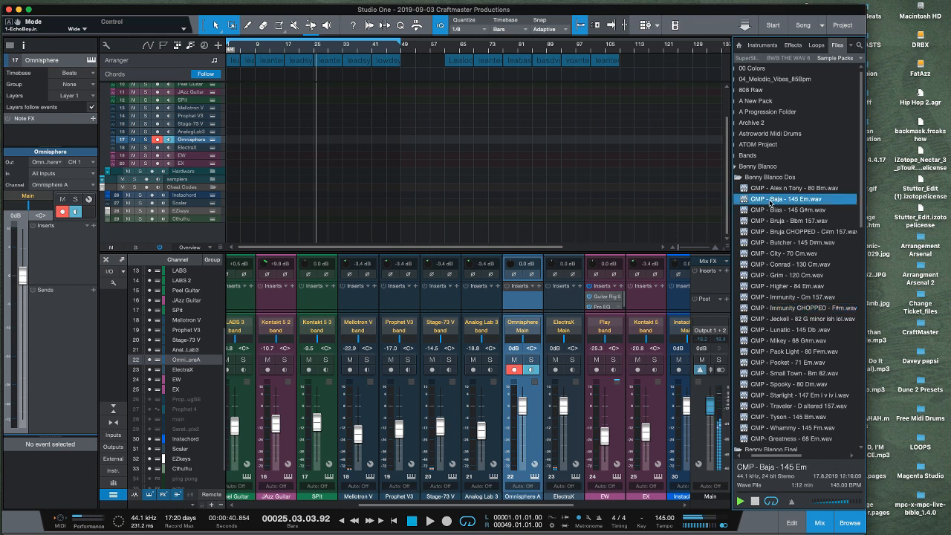
pyautogui.click(769, 211)
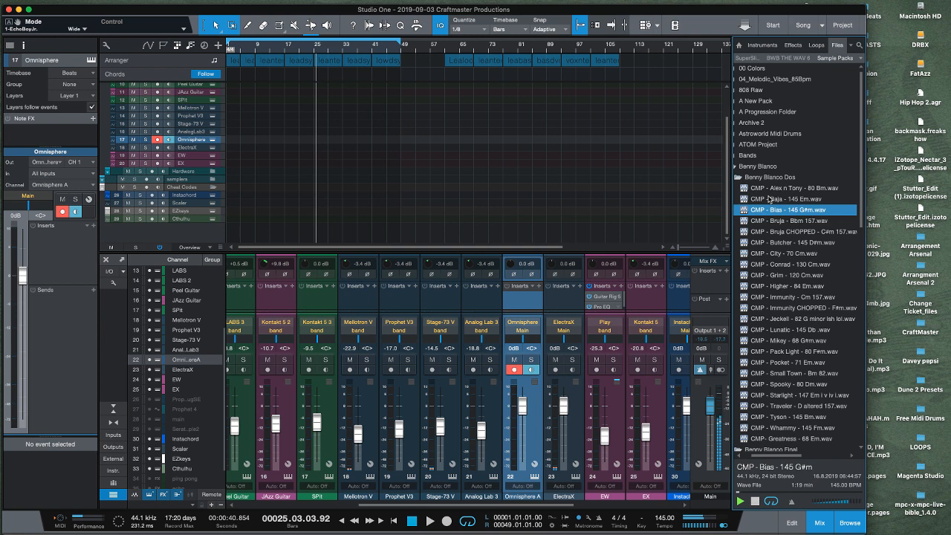
pyautogui.click(785, 395)
pyautogui.click(784, 406)
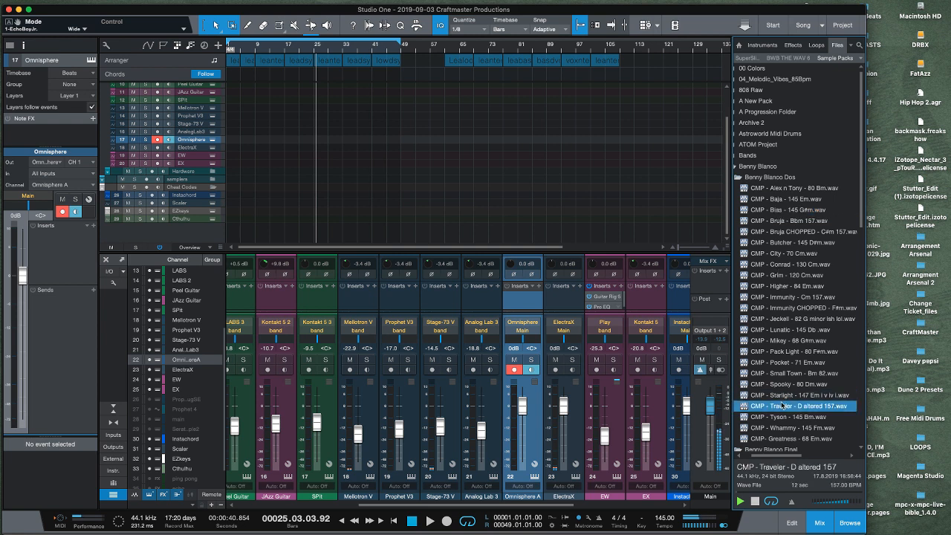
pyautogui.click(783, 416)
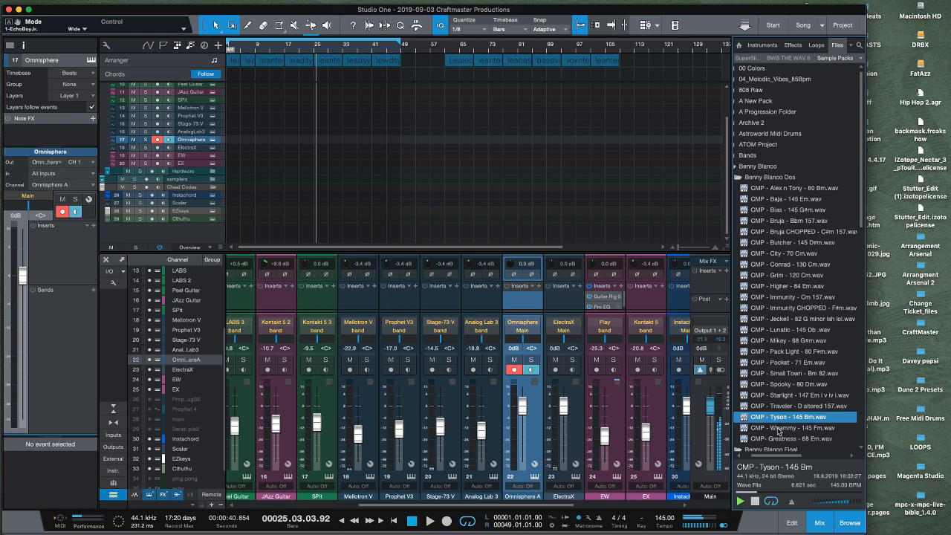
# - Audition the CMP Whammy, Greatness, Starlight and Spooky loops, and stop the preview
pyautogui.click(779, 429)
pyautogui.click(780, 439)
pyautogui.click(779, 397)
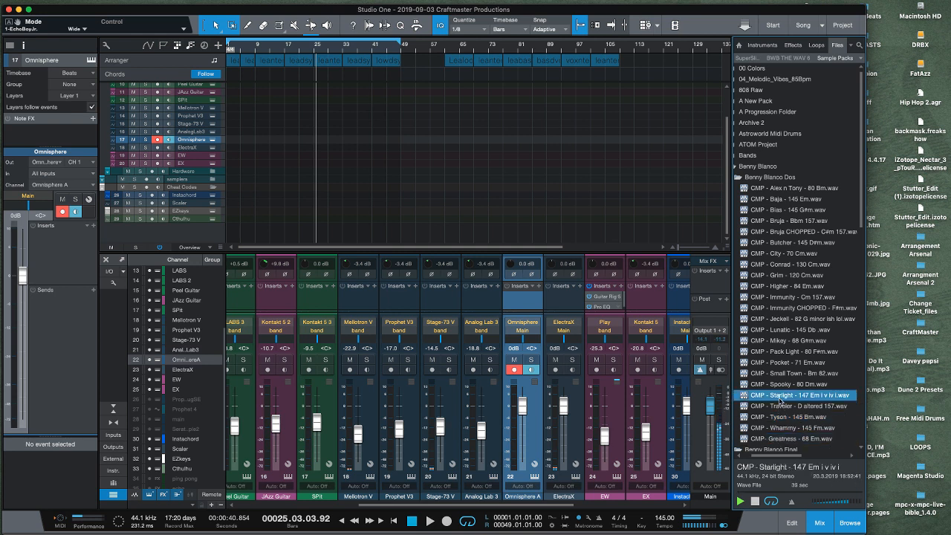
pyautogui.click(781, 384)
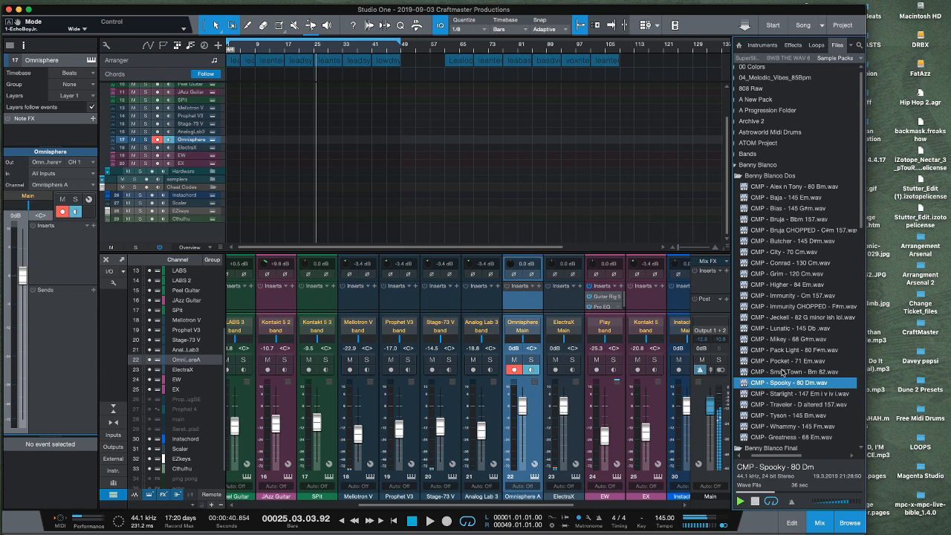
pyautogui.click(756, 502)
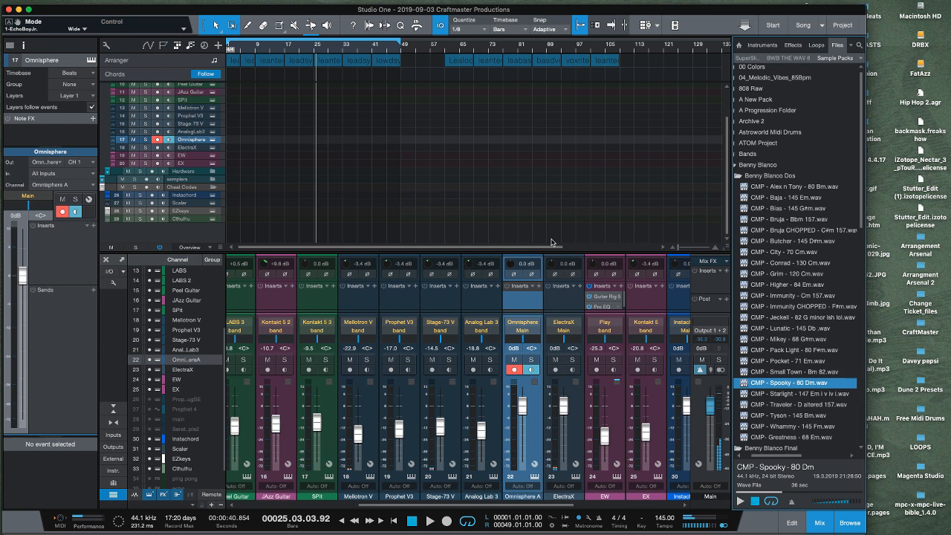
# - Audition the loops from CMP Whammy up the list to CMP Small Town - Bm 82
pyautogui.click(773, 428)
pyautogui.click(740, 503)
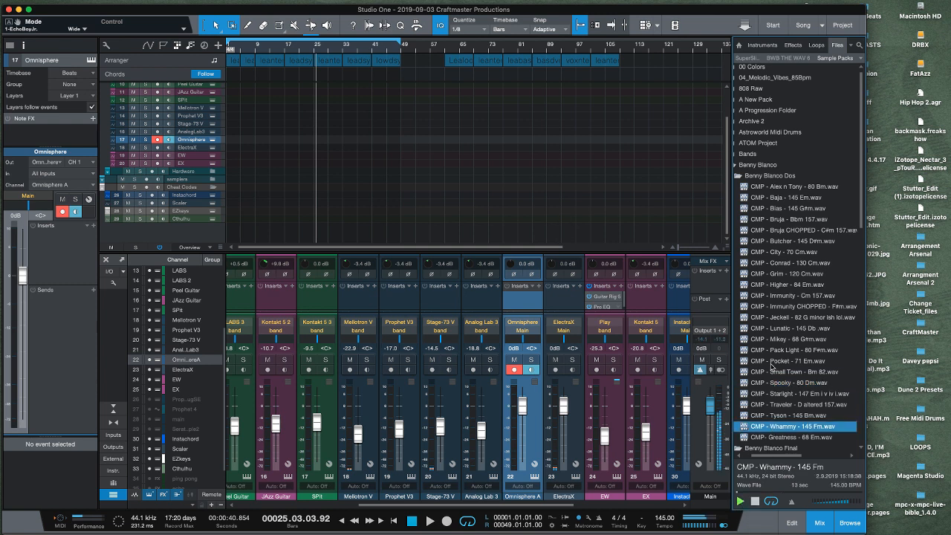
pyautogui.press('Up')
pyautogui.press('Up')
pyautogui.press('Up')
pyautogui.press('Up')
pyautogui.press('Up')
pyautogui.press('Up')
pyautogui.press('Up')
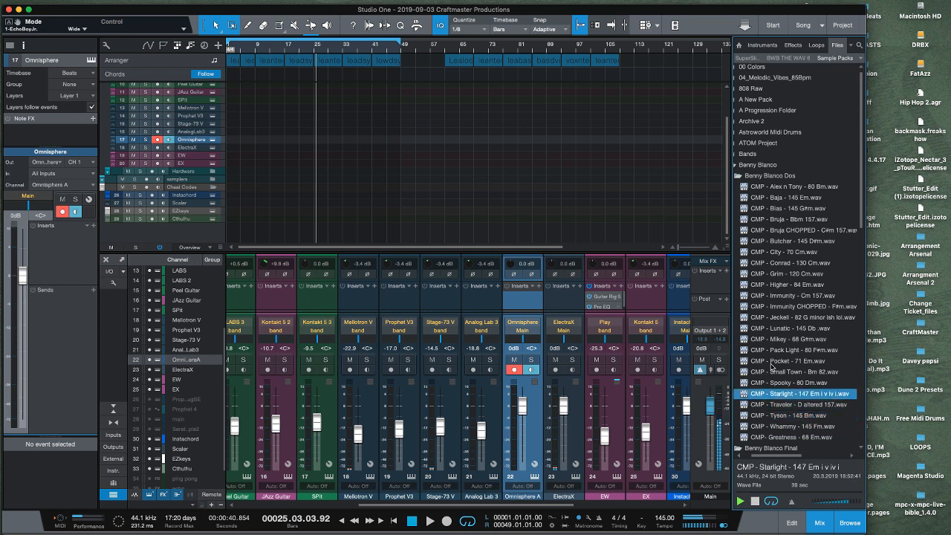
pyautogui.press('Down')
pyautogui.press('Down')
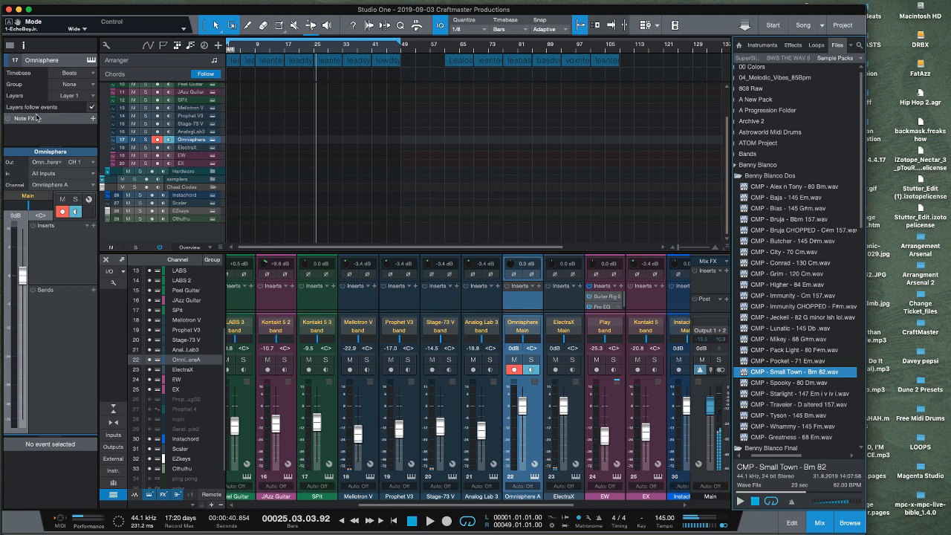
# - Shorten the Peel Guitar part to end at bar 9 and match the loop range to it
pyautogui.scroll(3, 230, 138)
pyautogui.click(229, 118)
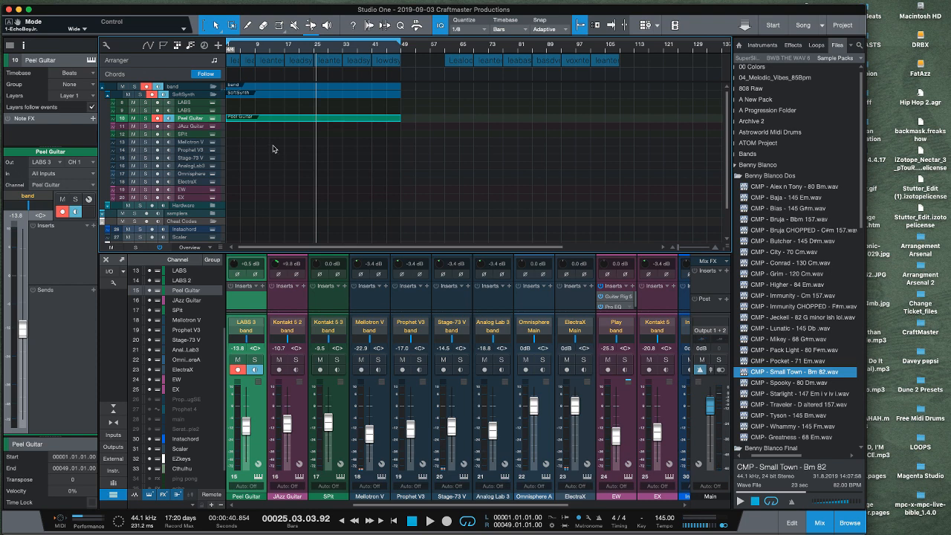
pyautogui.scroll(5, 273, 149)
pyautogui.scroll(-4, 273, 149)
pyautogui.scroll(5, 272, 148)
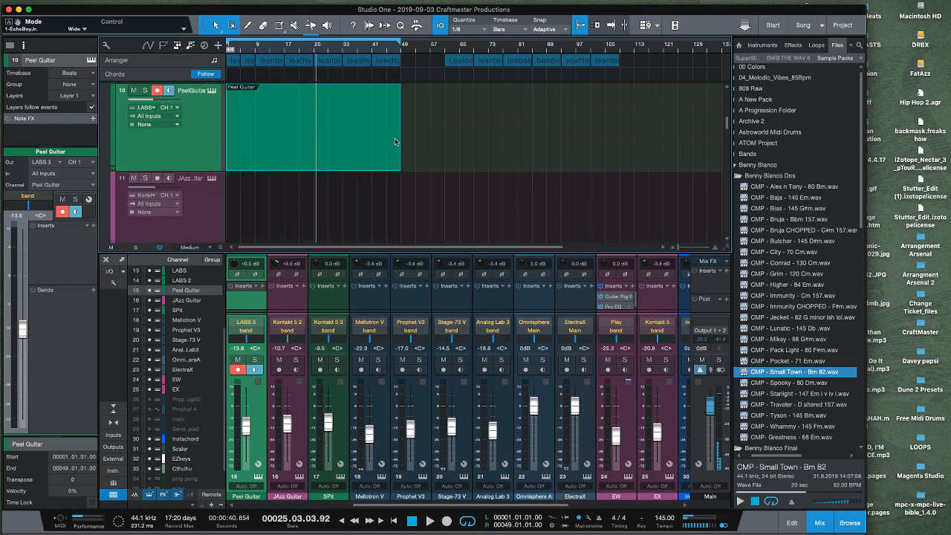
pyautogui.moveTo(400, 139); pyautogui.dragTo(255, 138)
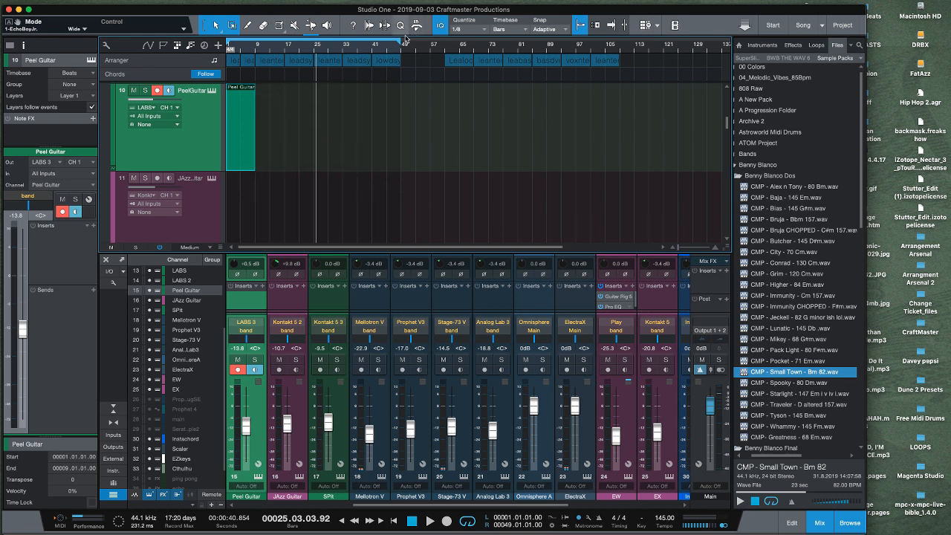
pyautogui.moveTo(298, 64)
pyautogui.mouseDown()
pyautogui.moveTo(257, 70)
pyautogui.moveTo(302, 81)
pyautogui.mouseUp()
# - Open the Peel Guitar part in the note editor and set its quantize grid to 1/4
pyautogui.doubleClick(272, 166)
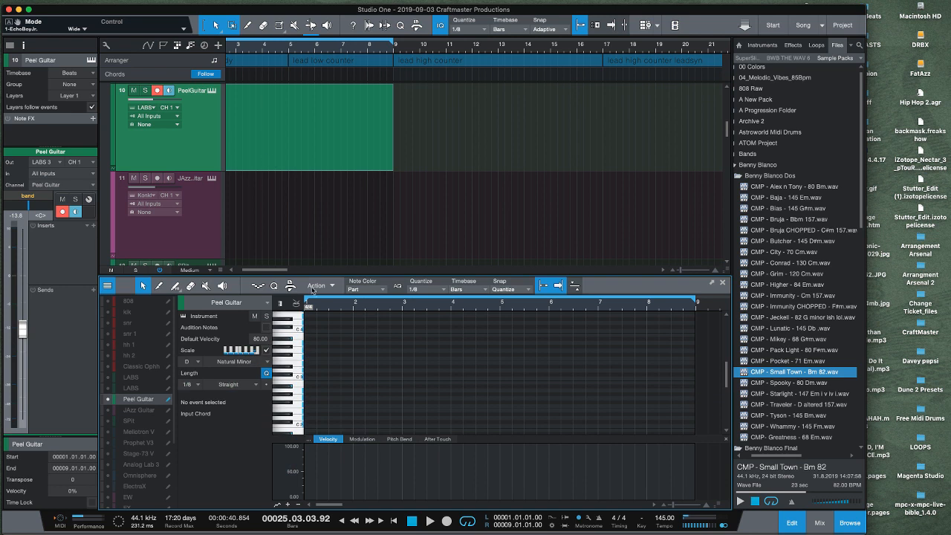
pyautogui.click(436, 291)
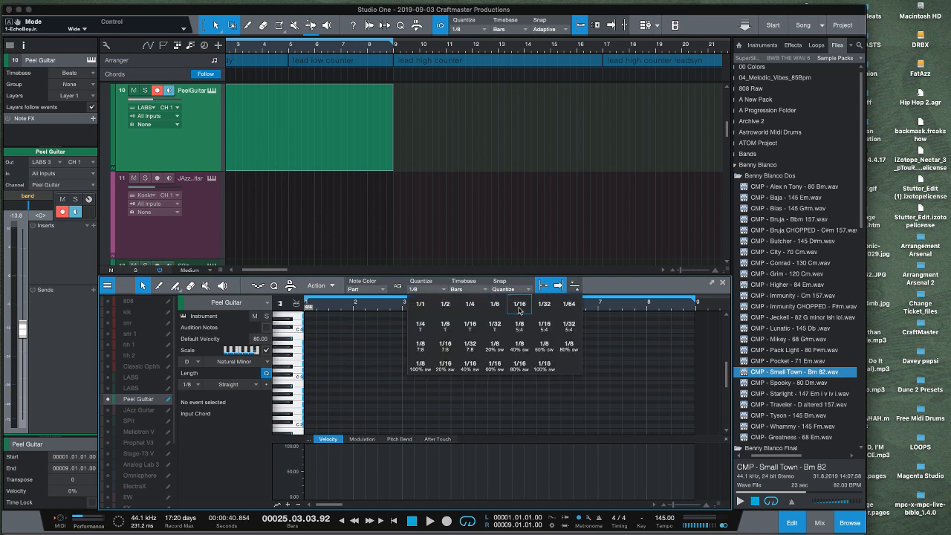
pyautogui.click(473, 310)
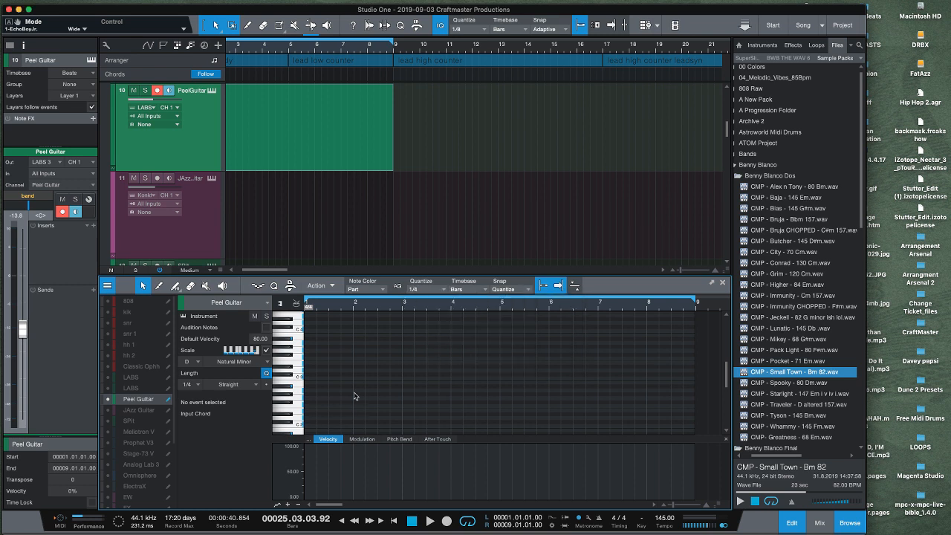
# - Draw quarter notes in bar 1: D3 and A3 on beat 1, E3 and G3 on beat 2, A3 on beat 4
pyautogui.click(310, 378)
pyautogui.moveTo(311, 378); pyautogui.dragTo(312, 371)
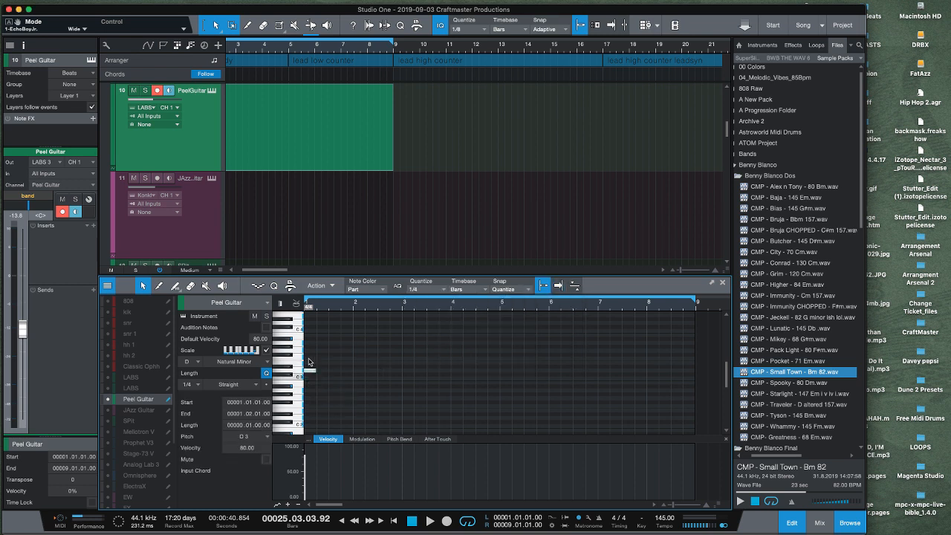
pyautogui.click(310, 342)
pyautogui.click(322, 350)
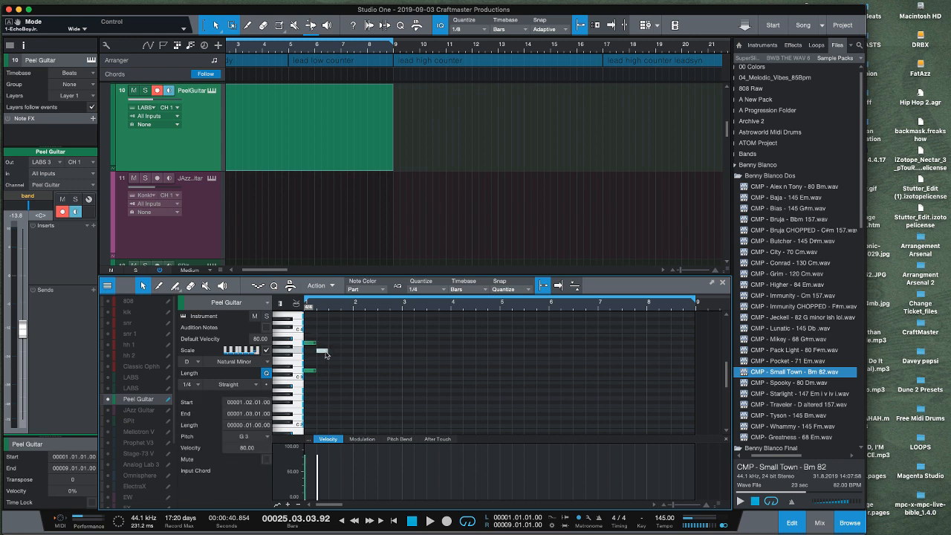
pyautogui.click(346, 343)
pyautogui.click(321, 361)
# - Add G4 on beat 4 of bar 1, then D3, A#3 and G4 on beat 3 and A#4 on beat 4 of bar 2
pyautogui.scroll(3, 346, 340)
pyautogui.click(346, 348)
pyautogui.click(383, 349)
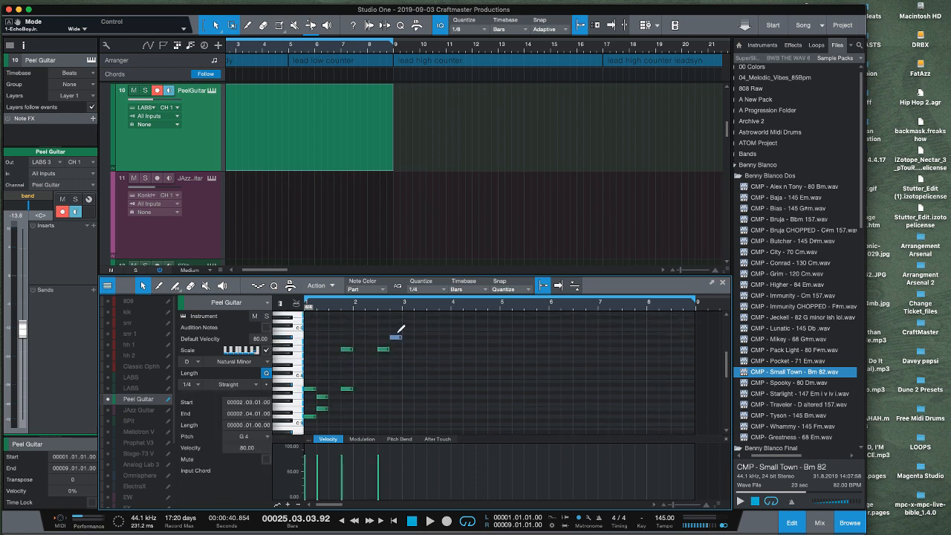
pyautogui.click(395, 337)
pyautogui.click(383, 385)
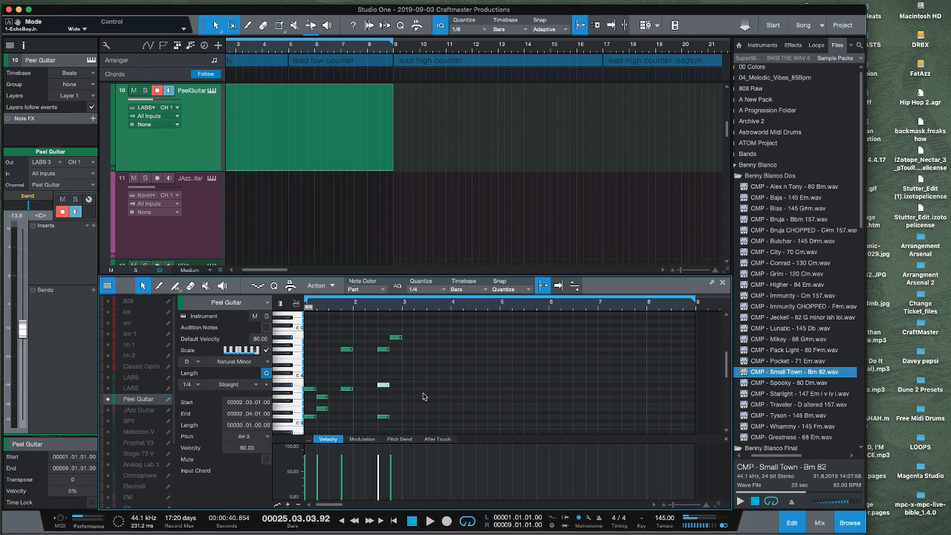
# - Play back the pattern and extend it in bar 3 with D3, A#3 and C5 on beat 2 and A#4 on beat 3
pyautogui.press('space')
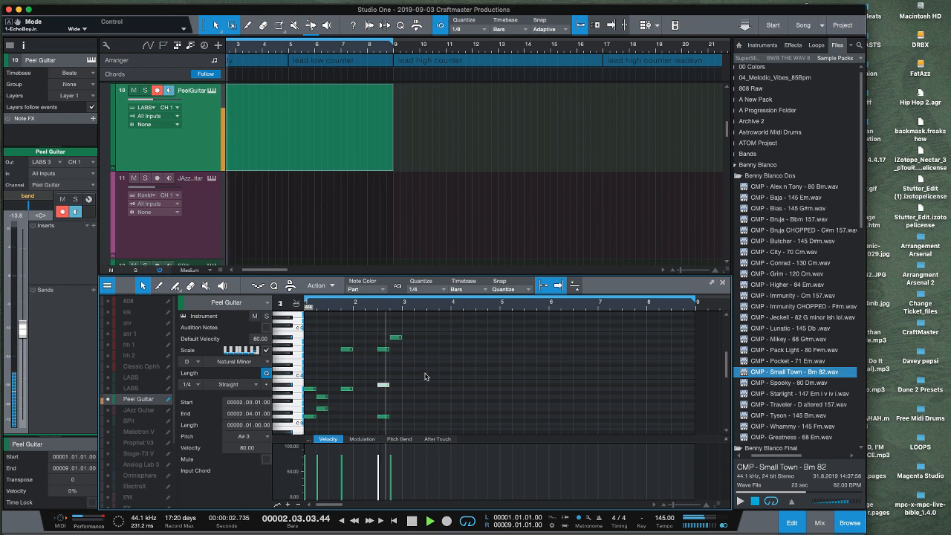
pyautogui.press('space')
pyautogui.press('space')
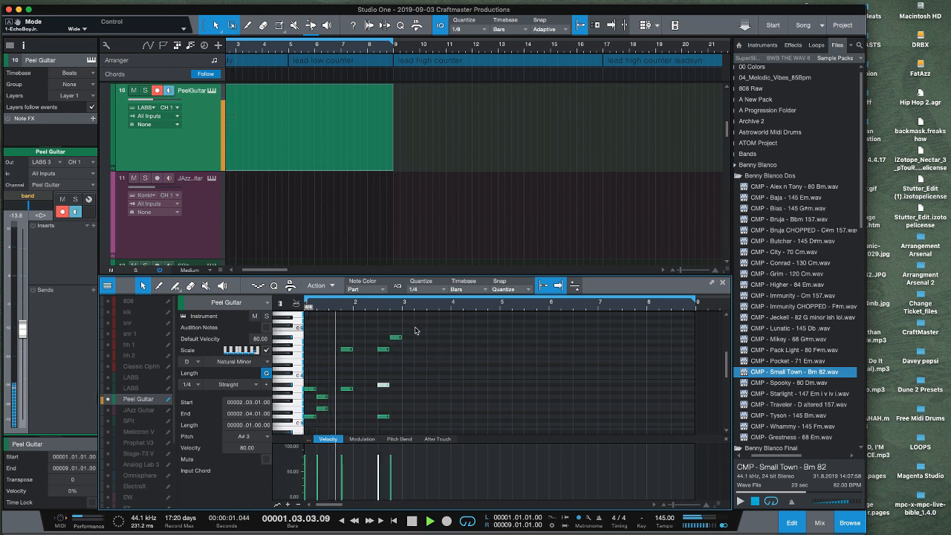
pyautogui.scroll(-1, 419, 324)
pyautogui.keyDown('super'); pyautogui.click(418, 328); pyautogui.keyUp('super')
pyautogui.keyDown('super'); pyautogui.click(434, 336); pyautogui.keyUp('super')
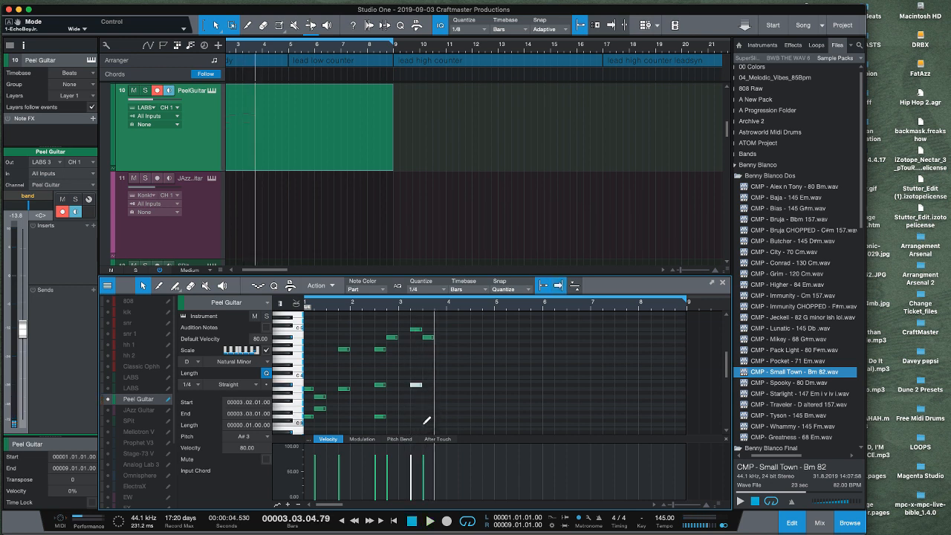
pyautogui.click(415, 417)
# - Add one-bar bass notes D2 in bar 1, F2 in bar 2 and D2 in bar 3, and play the result
pyautogui.scroll(-5, 313, 371)
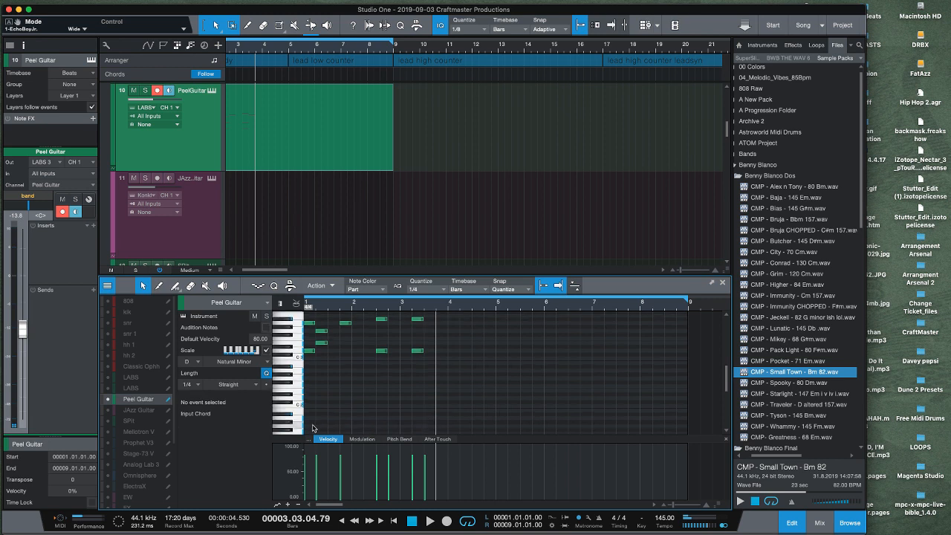
pyautogui.click(309, 396)
pyautogui.moveTo(314, 398); pyautogui.dragTo(375, 389)
pyautogui.press('d')
pyautogui.press('d')
pyautogui.press('space')
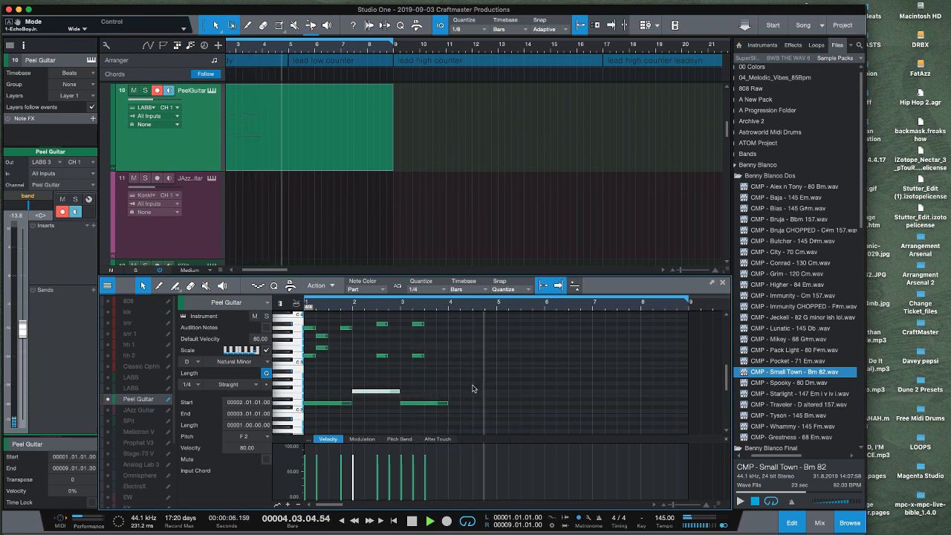
# - Delete all the notes in the Peel Guitar part
pyautogui.scroll(3, 475, 385)
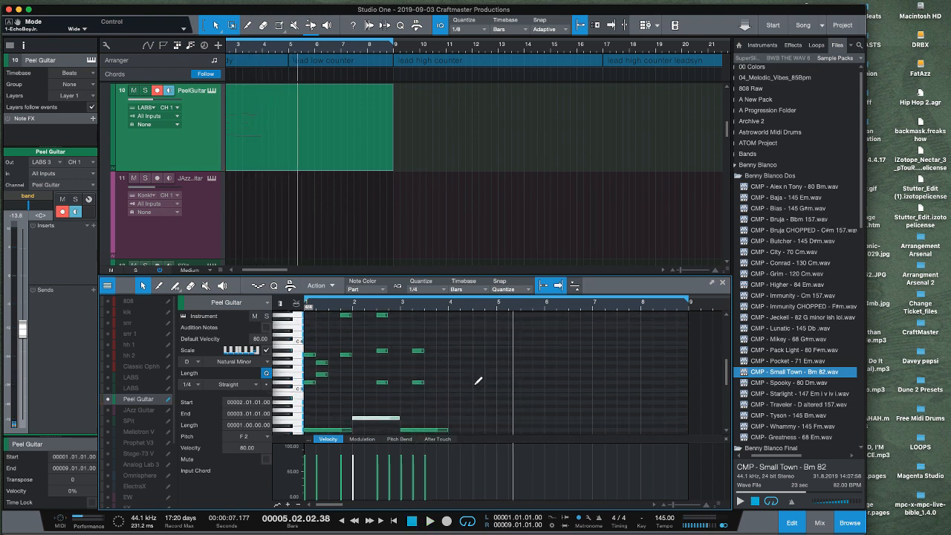
pyautogui.scroll(-3, 475, 385)
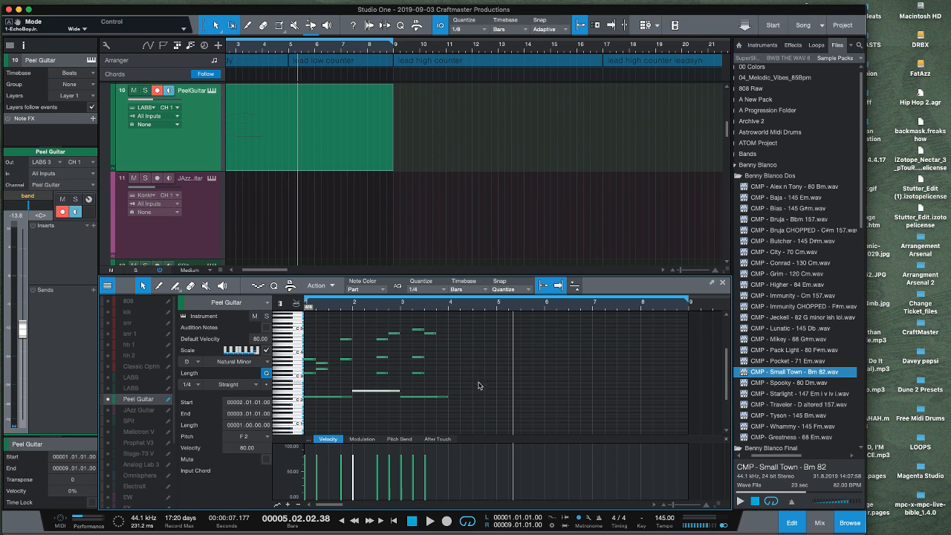
pyautogui.moveTo(482, 416); pyautogui.dragTo(255, 324)
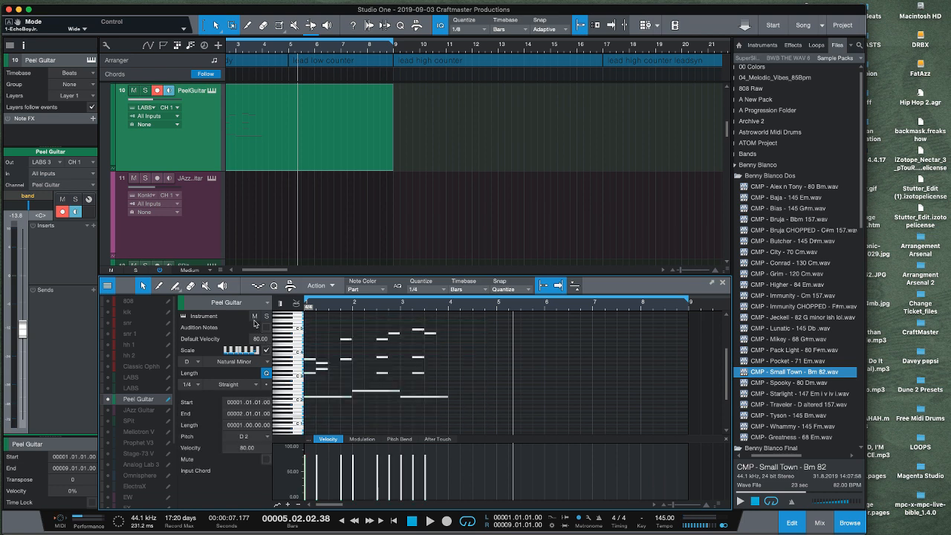
pyautogui.press('Delete')
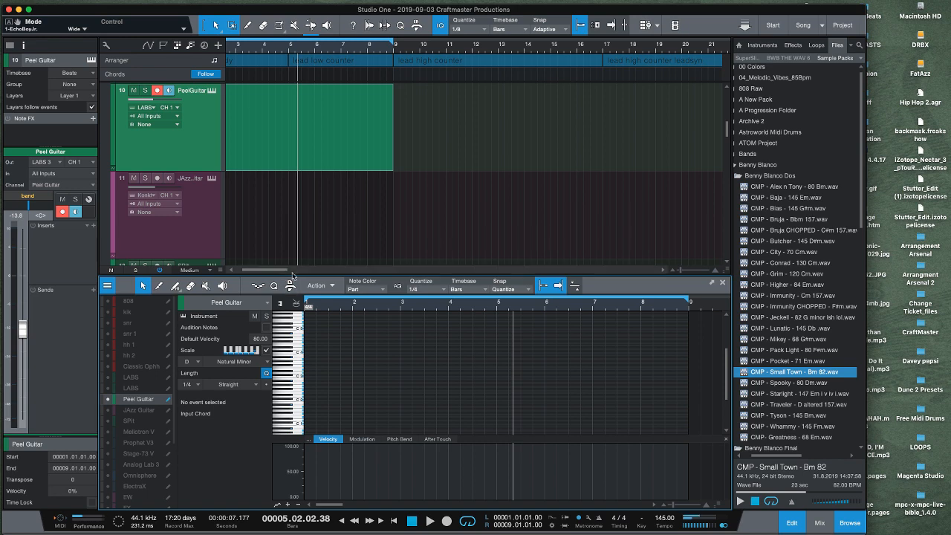
# - Enlarge the arrangement area, select the Instachord track and open its plug-in window clear of the track headers
pyautogui.moveTo(292, 273); pyautogui.dragTo(292, 433)
pyautogui.scroll(-5, 280, 238)
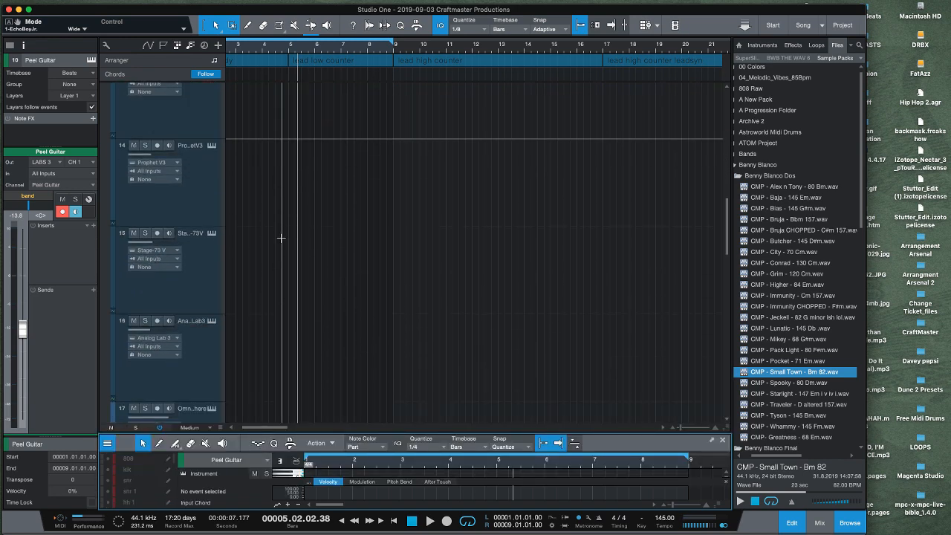
pyautogui.scroll(-15, 281, 238)
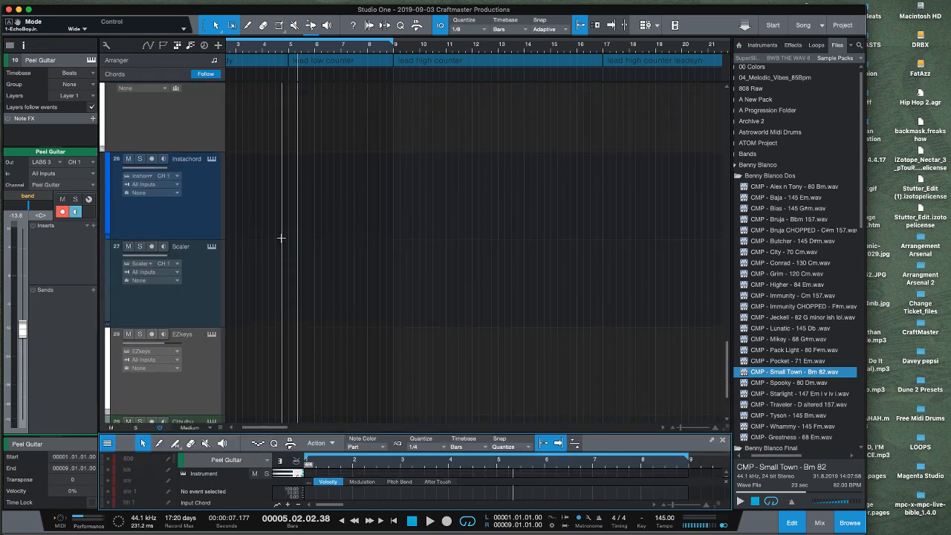
pyautogui.click(204, 220)
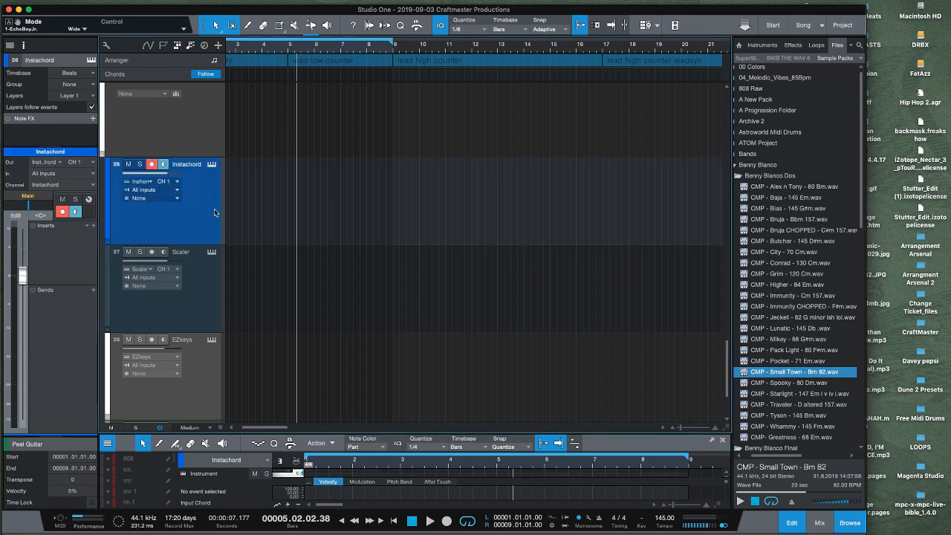
pyautogui.click(211, 165)
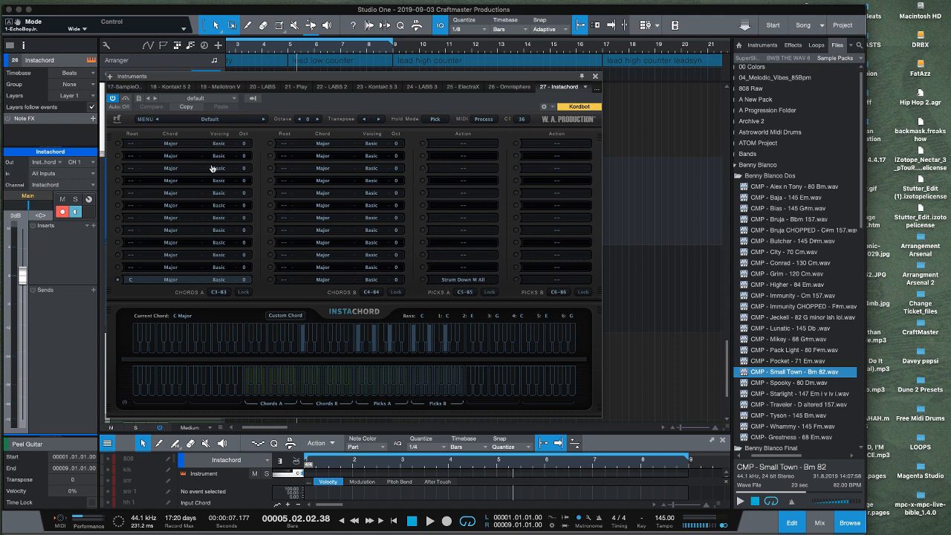
pyautogui.moveTo(350, 79); pyautogui.dragTo(256, 54)
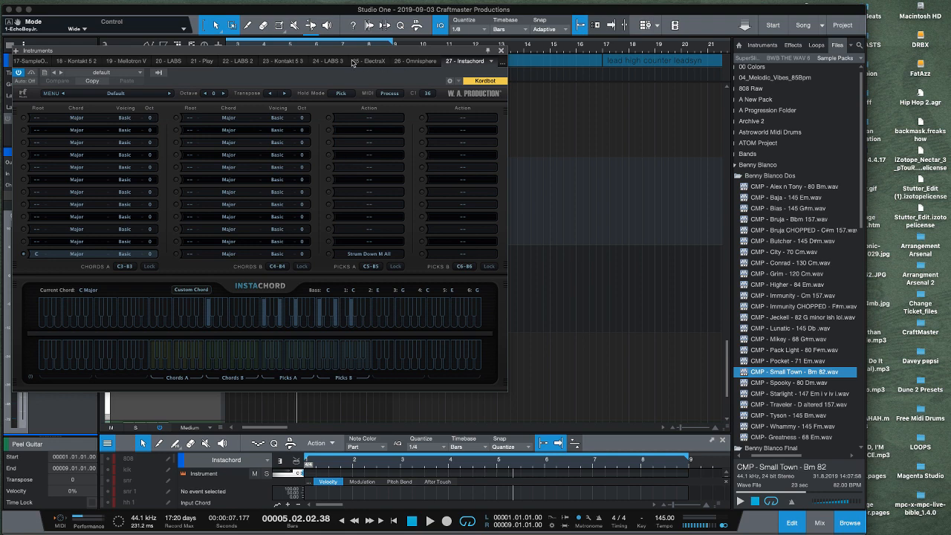
pyautogui.moveTo(355, 58); pyautogui.dragTo(718, 59)
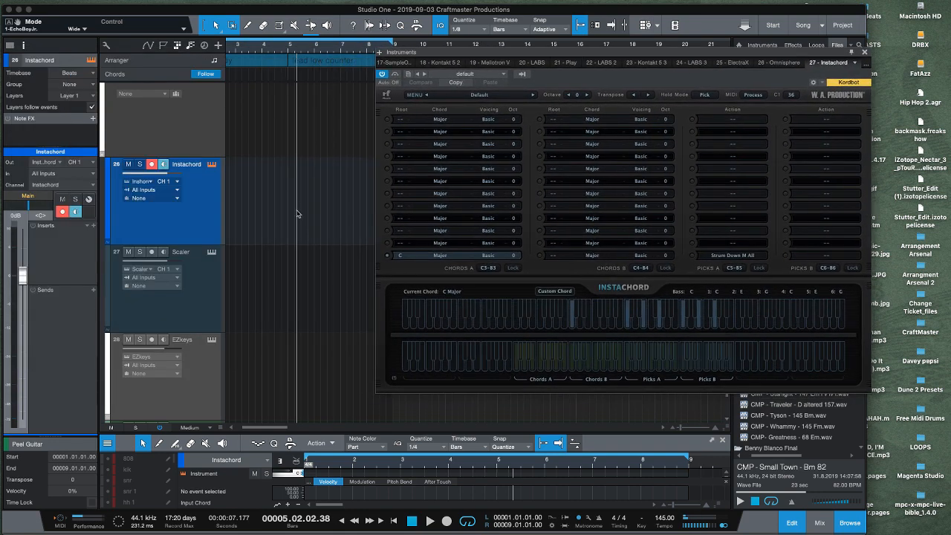
# - Open the Scaler instrument and arrange its window alongside Instachord so both are accessible
pyautogui.click(212, 253)
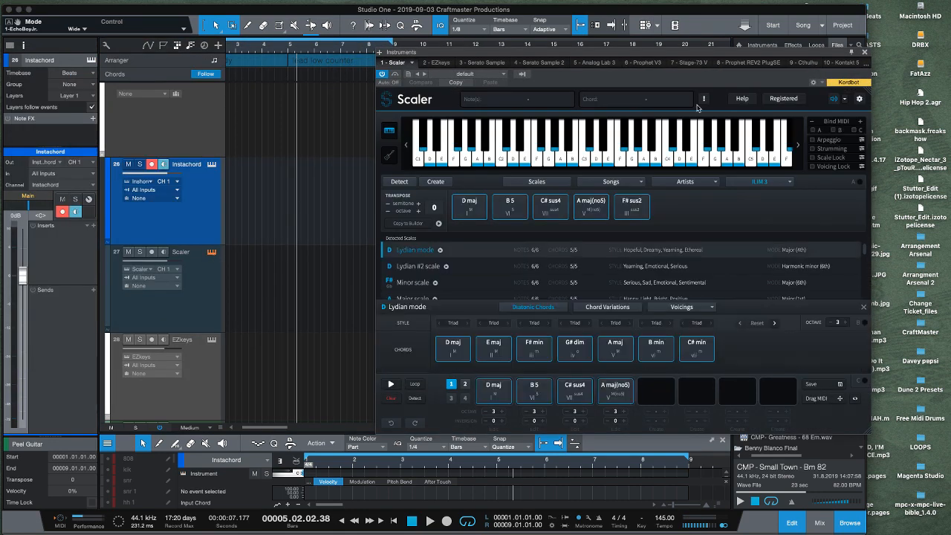
pyautogui.moveTo(619, 56); pyautogui.dragTo(575, 147)
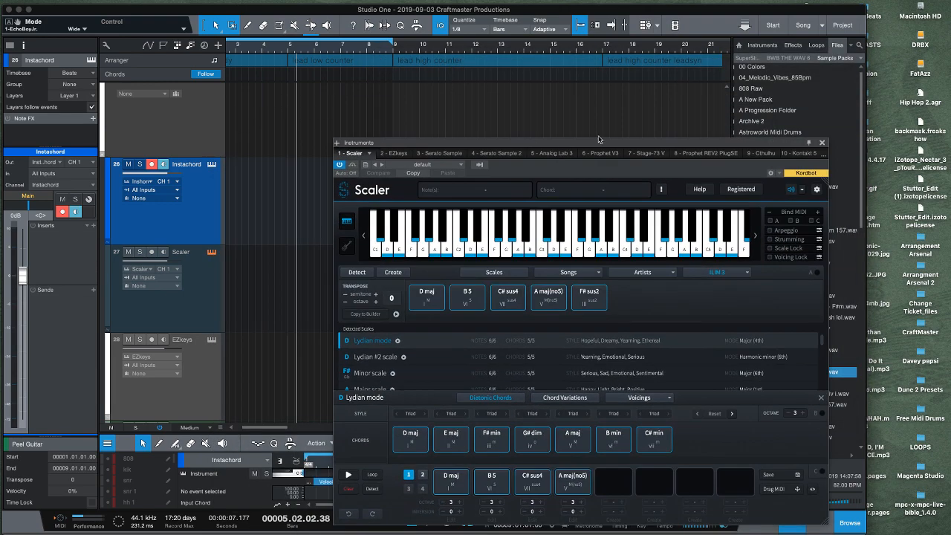
pyautogui.click(213, 164)
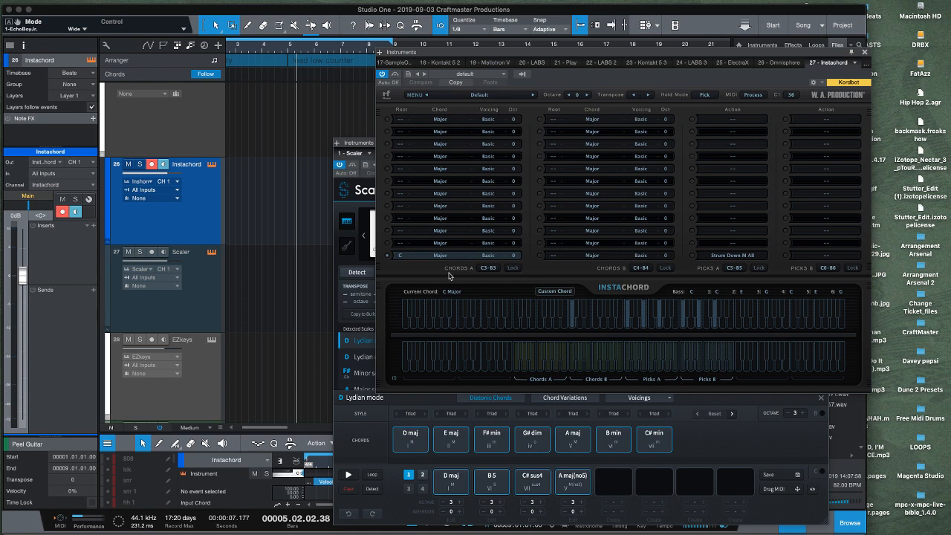
pyautogui.moveTo(494, 54); pyautogui.dragTo(139, 38)
pyautogui.click(710, 236)
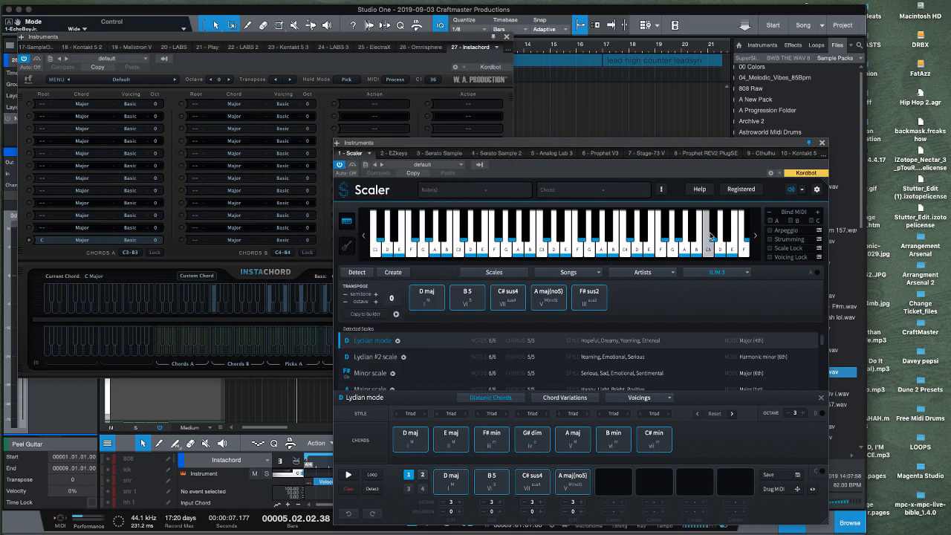
# - Load the user chord set lil pumpito 2 in Scaler and audition its F 5 and Ab maj(no5) chords
pyautogui.click(741, 273)
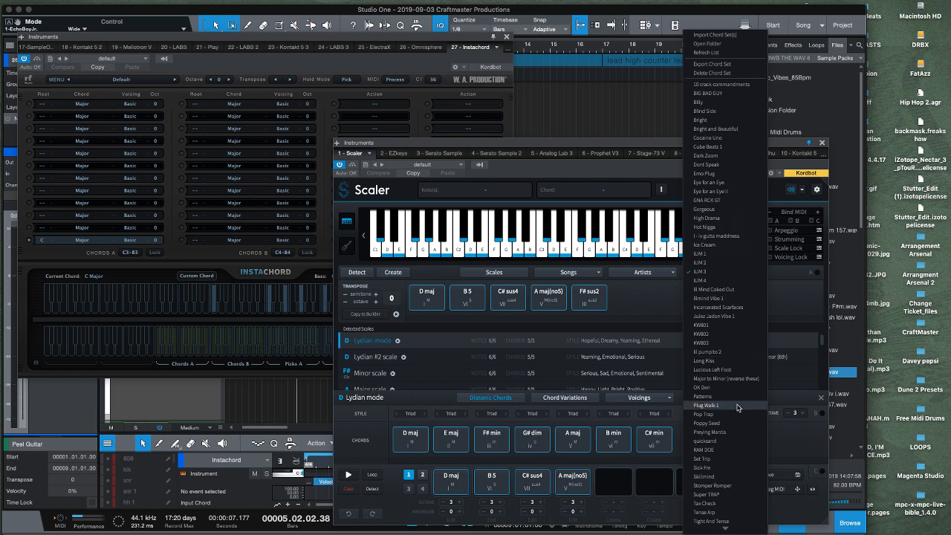
pyautogui.click(728, 352)
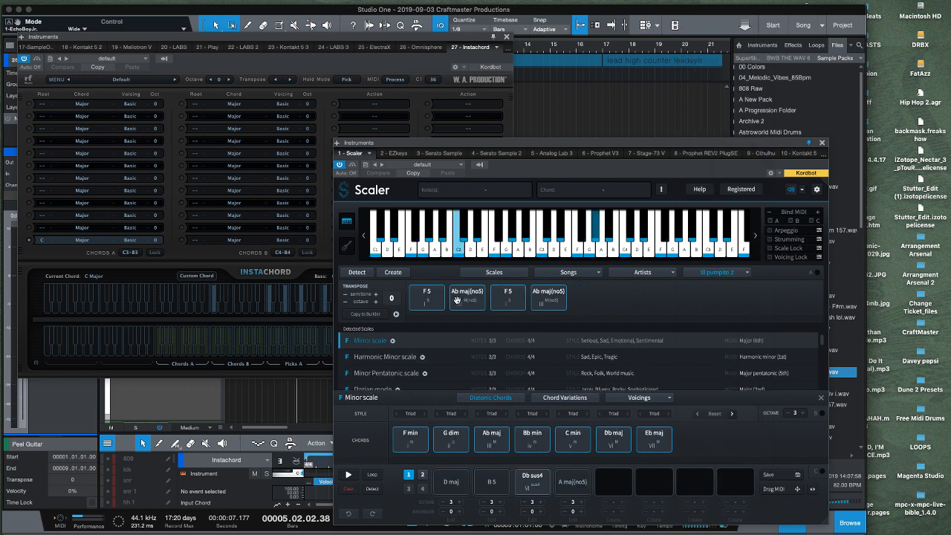
pyautogui.click(438, 300)
pyautogui.click(461, 304)
pyautogui.click(501, 303)
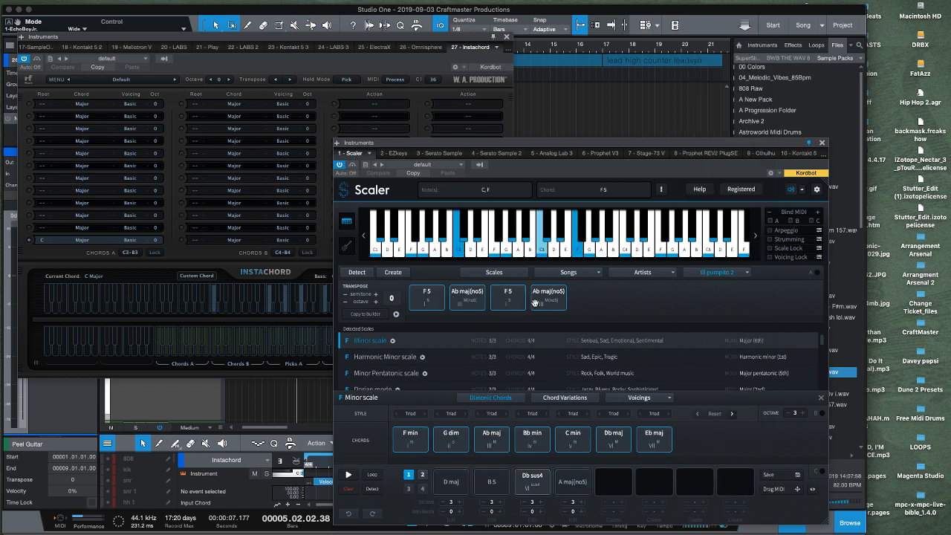
pyautogui.click(536, 303)
pyautogui.click(422, 300)
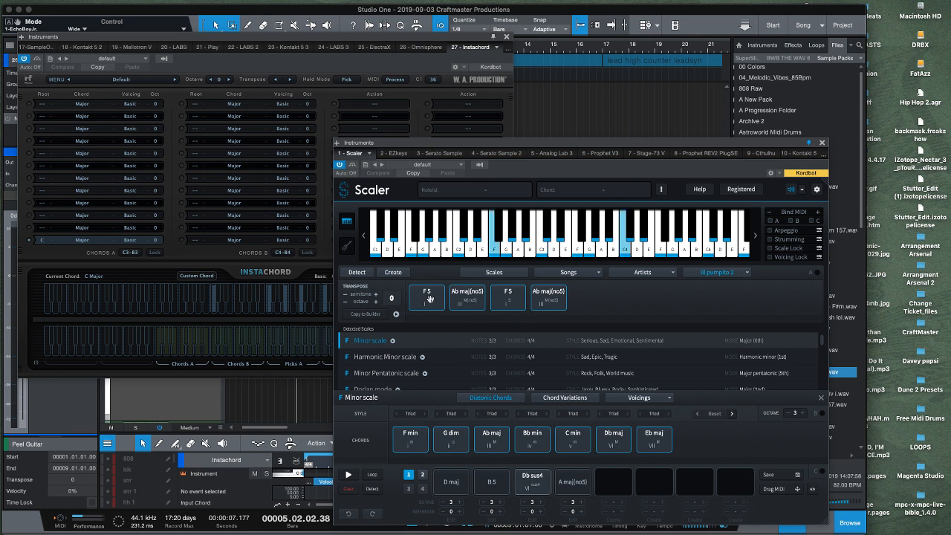
pyautogui.click(458, 303)
pyautogui.click(503, 302)
pyautogui.click(534, 302)
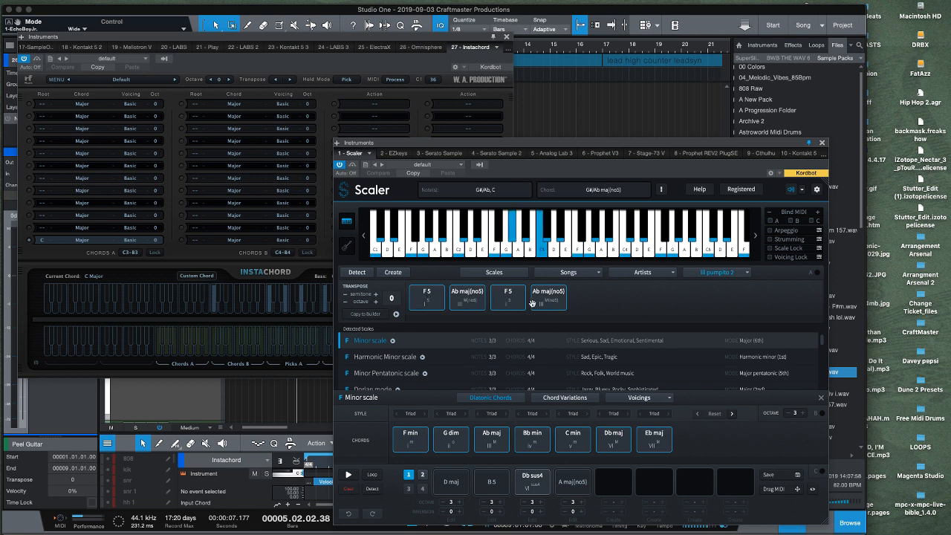
pyautogui.click(511, 289)
pyautogui.click(546, 295)
# - Load the Sick Fm chord set in Scaler and audition its F min, F min(no5) and C min chords
pyautogui.click(719, 273)
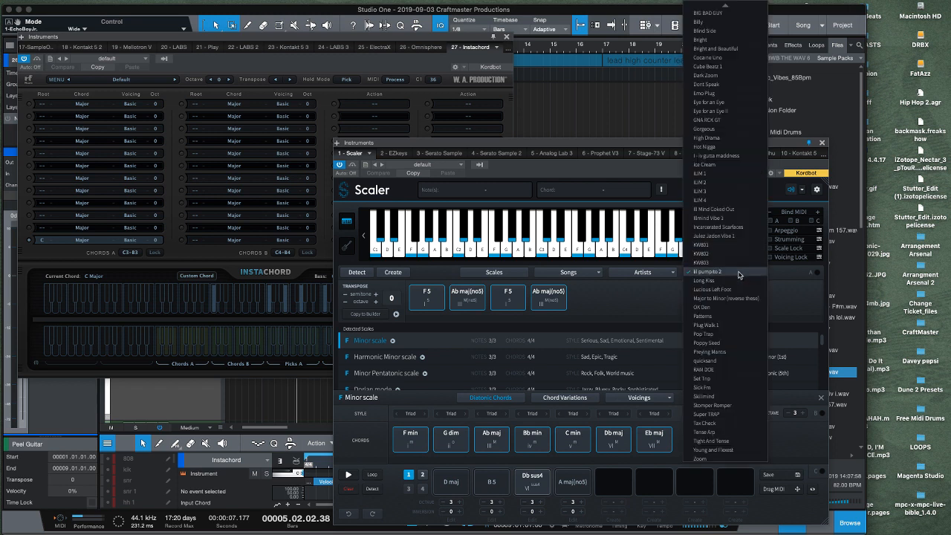
pyautogui.click(718, 388)
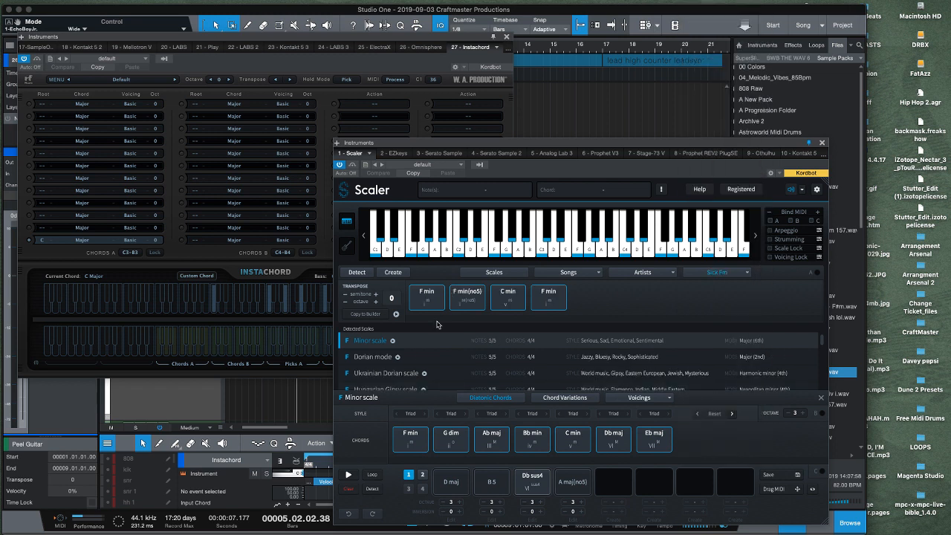
pyautogui.click(425, 303)
pyautogui.click(468, 303)
pyautogui.click(509, 302)
pyautogui.click(549, 302)
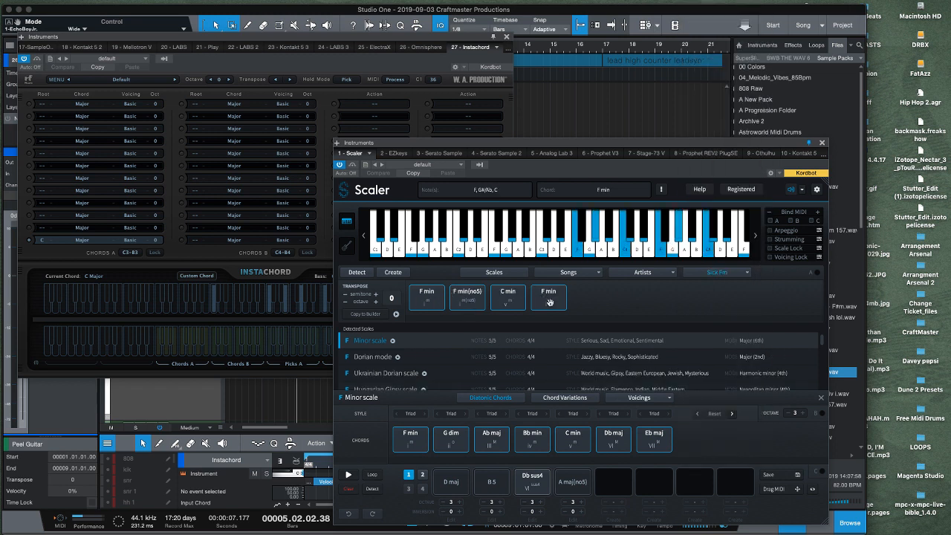
pyautogui.click(425, 304)
pyautogui.click(468, 303)
pyautogui.click(509, 304)
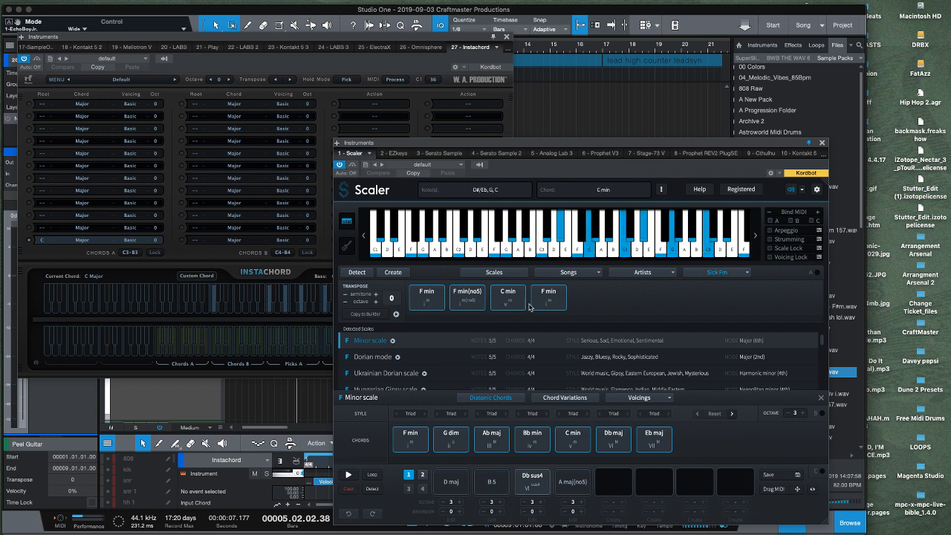
pyautogui.click(539, 306)
# - Load the Tight And Tense chord set in Scaler and audition its Eb maj7 #11 and G min add 9 chords
pyautogui.click(739, 274)
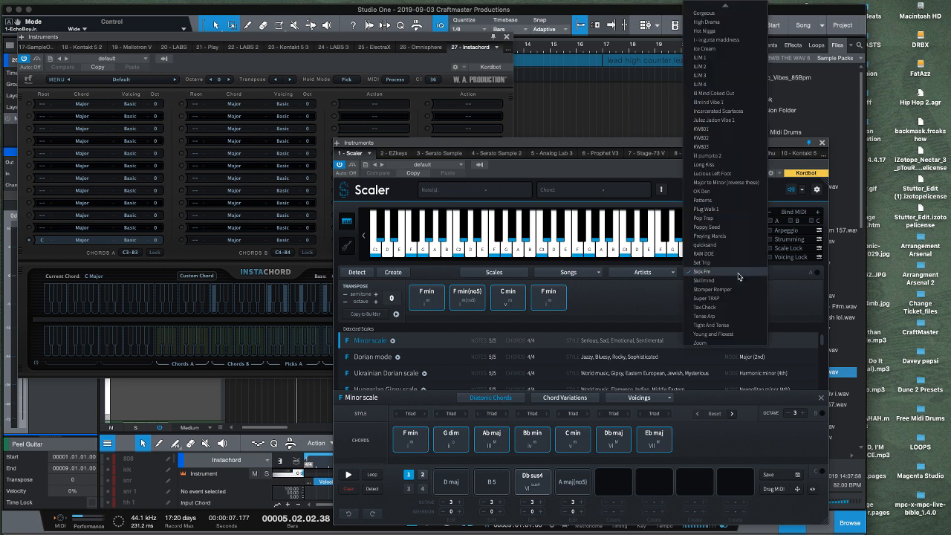
pyautogui.click(727, 324)
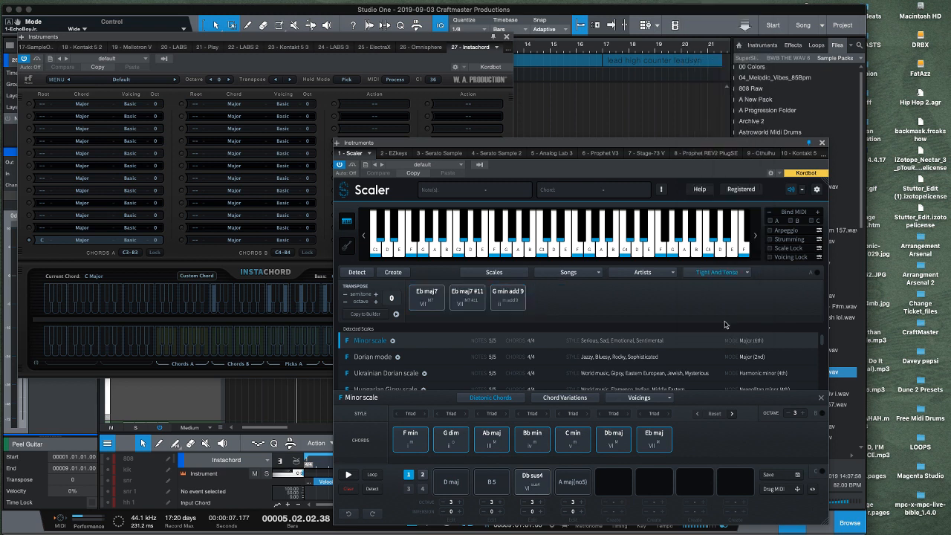
pyautogui.click(458, 300)
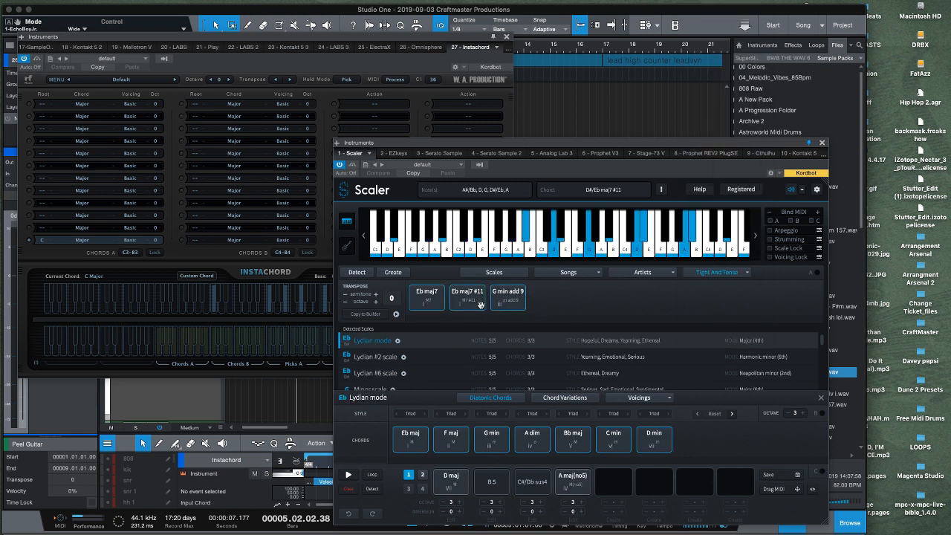
pyautogui.click(505, 296)
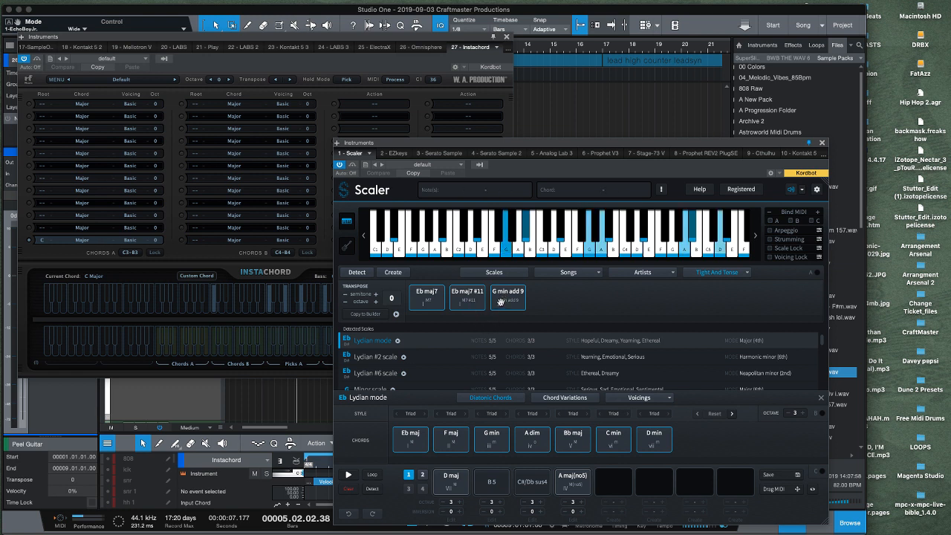
pyautogui.click(468, 307)
pyautogui.click(474, 305)
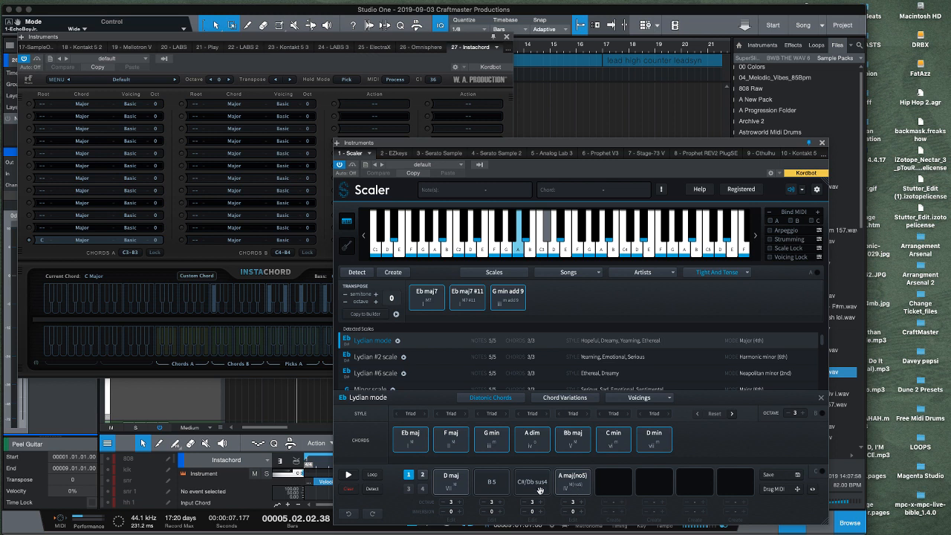
# - Clear Scaler's existing progression and build a new one from Eb maj7 #11 followed by G min add 9
pyautogui.click(484, 479)
pyautogui.click(463, 475)
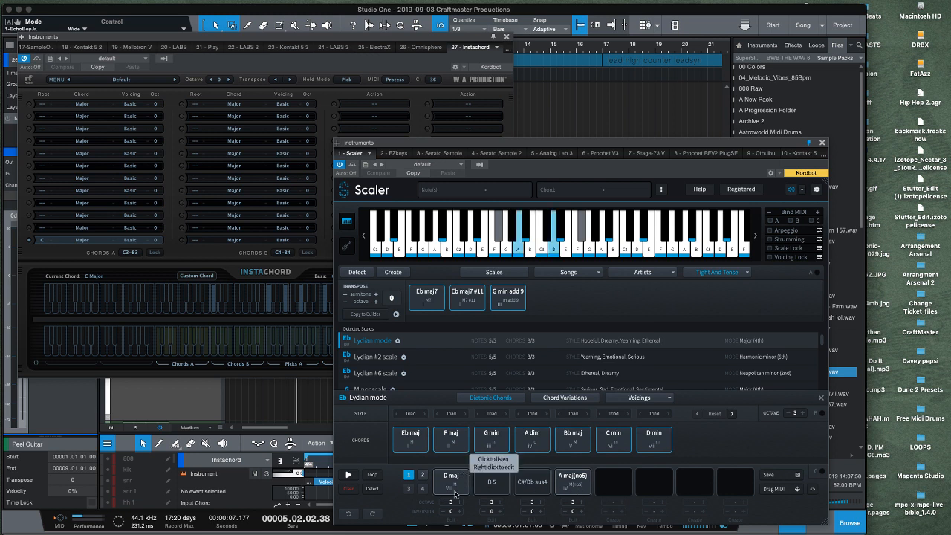
pyautogui.click(350, 492)
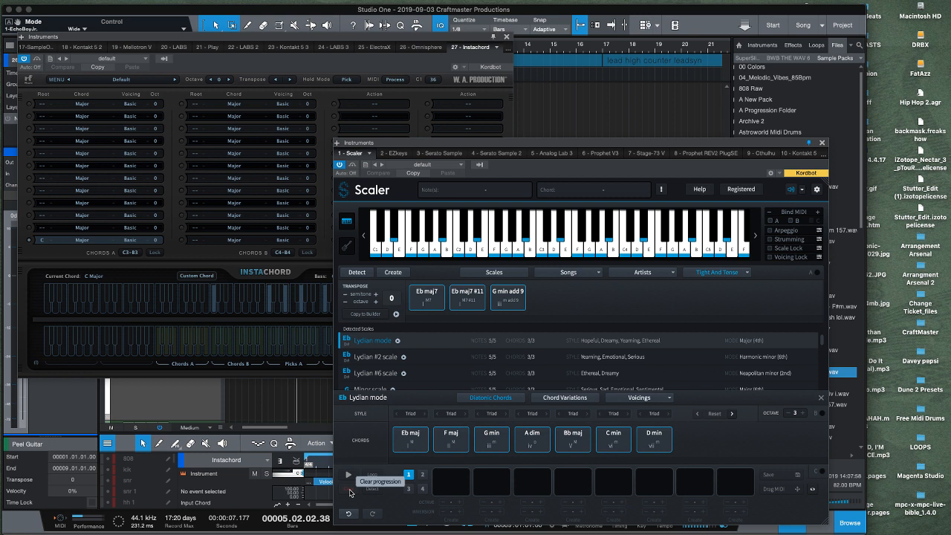
pyautogui.moveTo(464, 303); pyautogui.dragTo(447, 484)
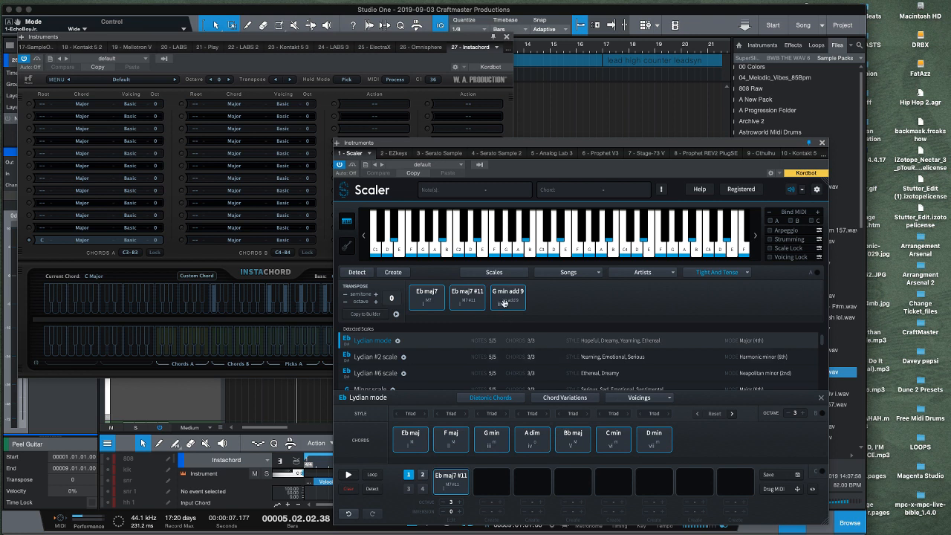
pyautogui.moveTo(507, 297); pyautogui.dragTo(498, 476)
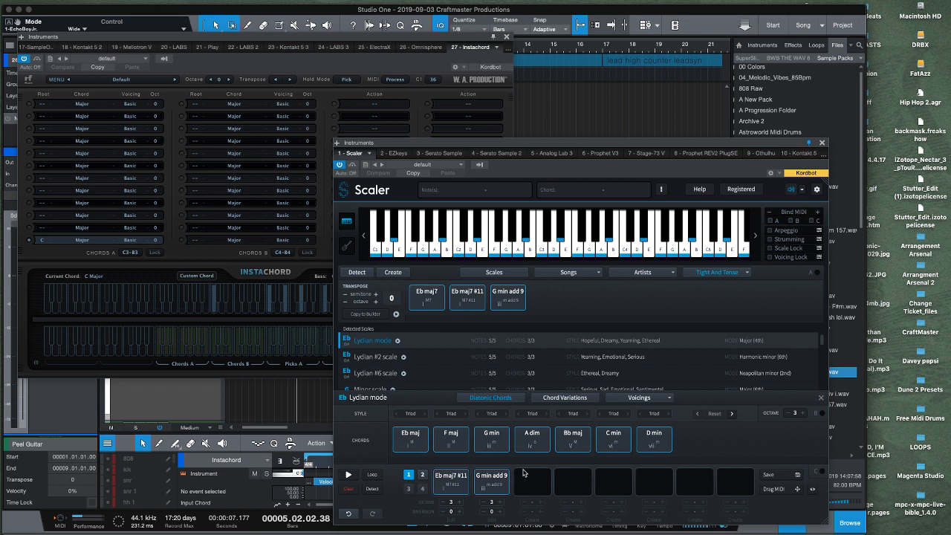
# - Set Instachord's lowest Chords A slot to root D# with the Minor 7th add 11th chord type
pyautogui.click(42, 241)
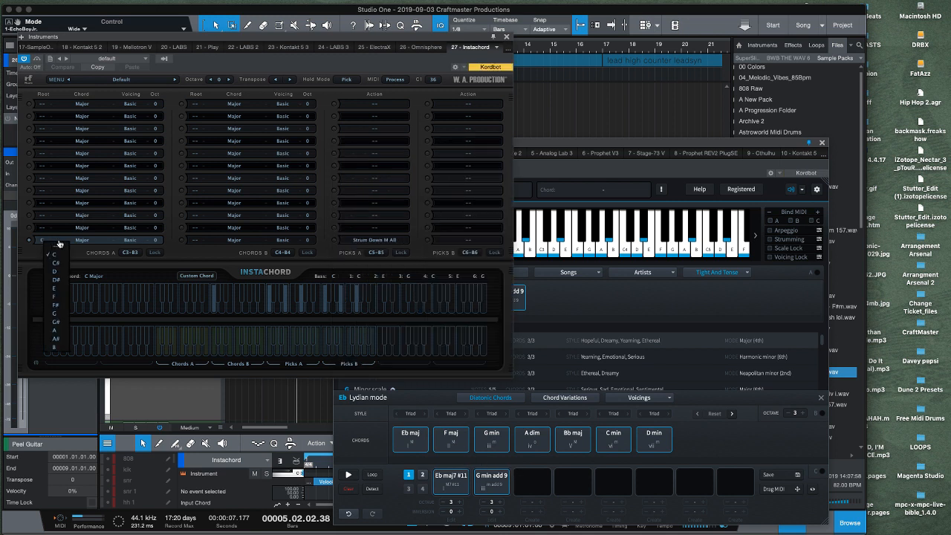
pyautogui.click(66, 280)
pyautogui.click(83, 241)
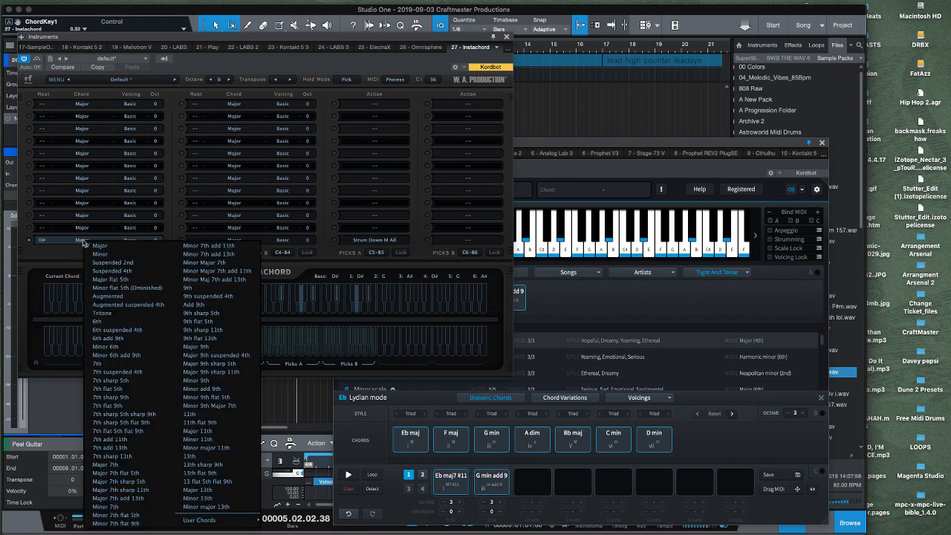
pyautogui.click(226, 247)
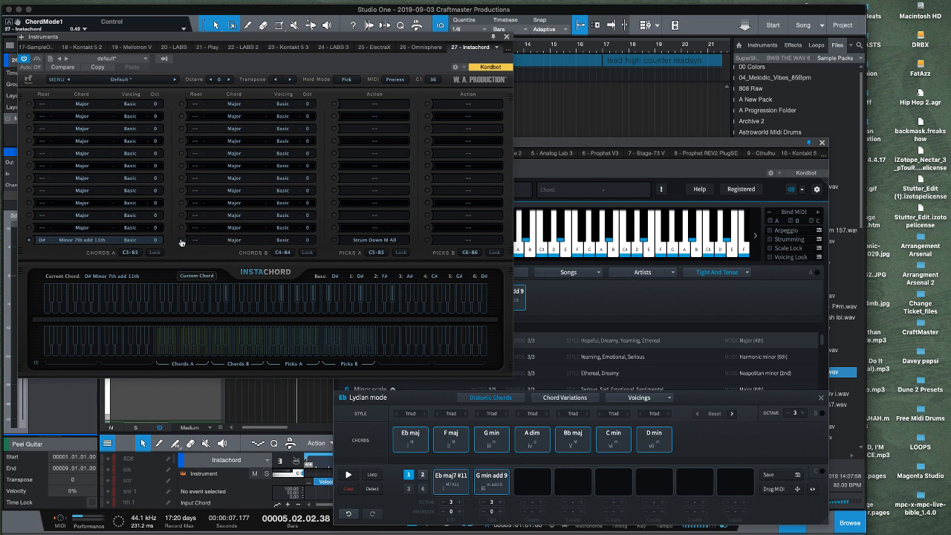
pyautogui.click(238, 240)
pyautogui.click(212, 253)
# - Load the Instachord preset WA 03 GM9#11-A#M9#11-CM9#11-D and view the chord types available for the lowest Chords B slot
pyautogui.click(155, 79)
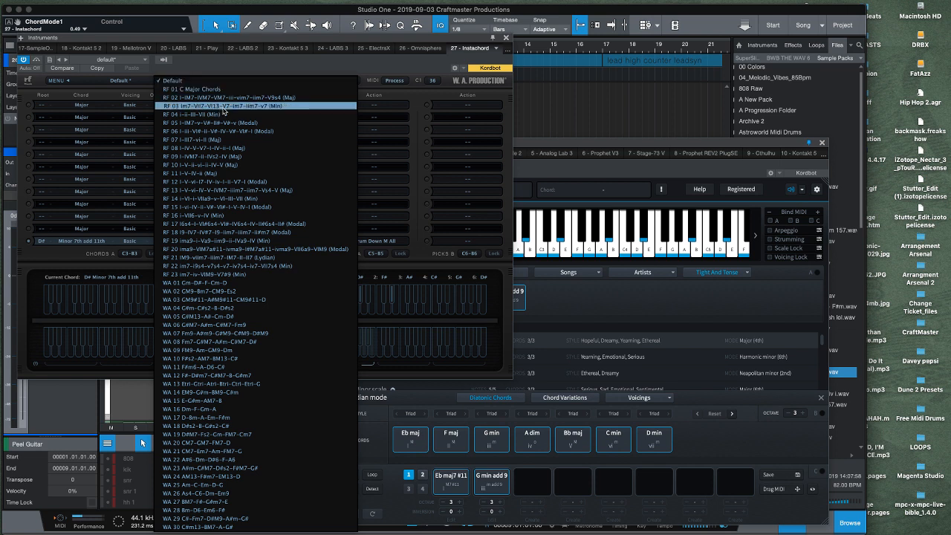
pyautogui.click(212, 299)
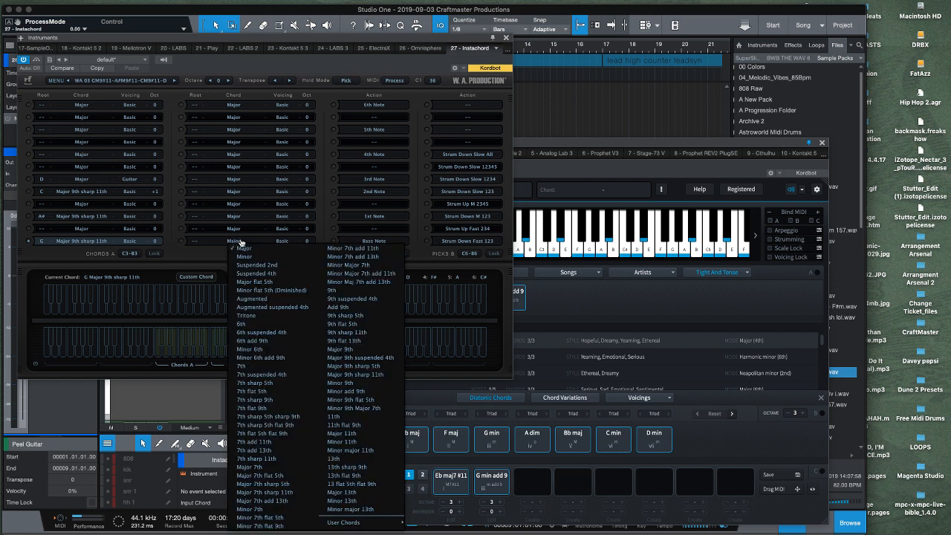
pyautogui.click(227, 244)
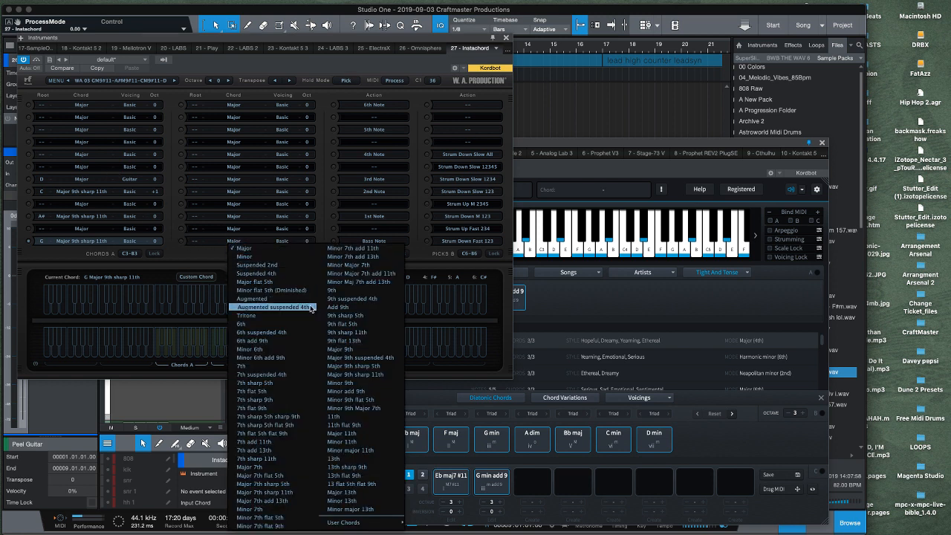
pyautogui.click(569, 299)
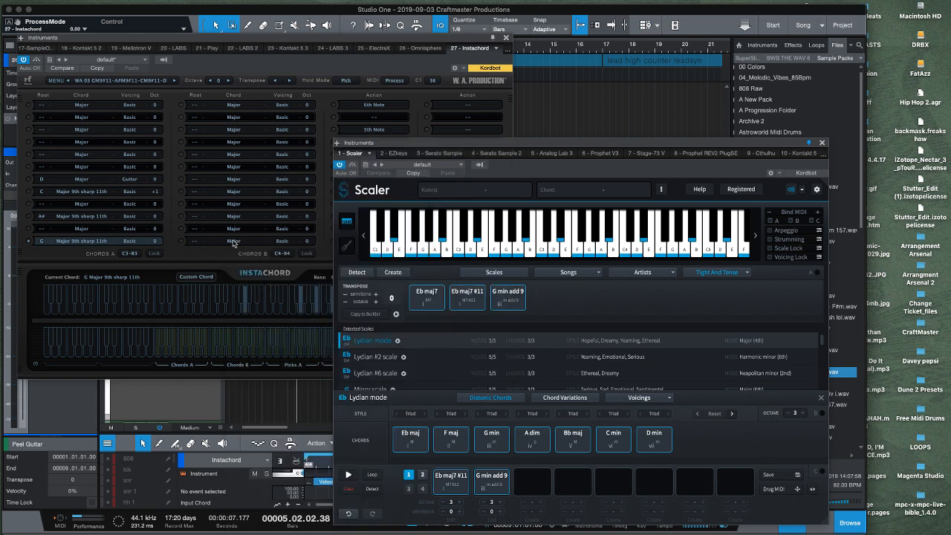
# - Set Instachord's lowest Chords B slot to root D# with the Minor 7th add 11th chord type
pyautogui.click(193, 243)
pyautogui.click(206, 282)
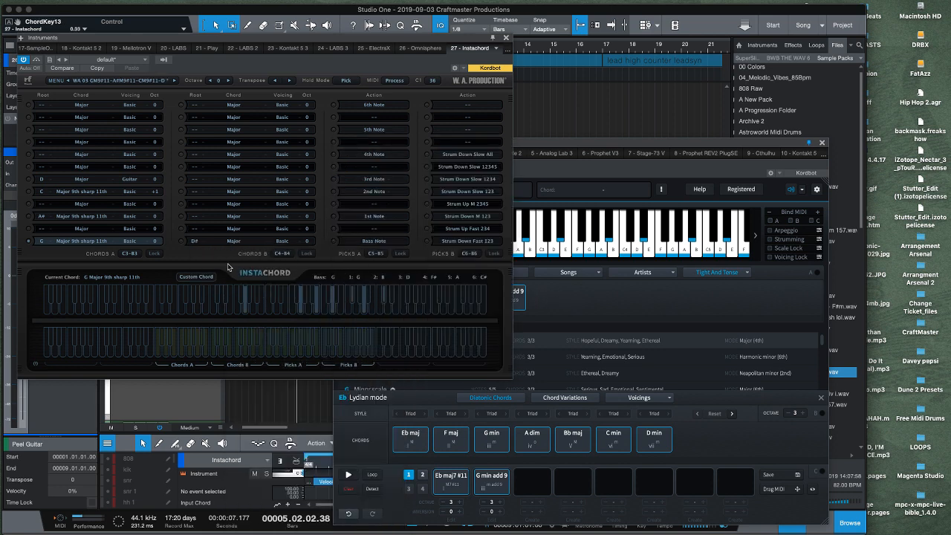
pyautogui.click(234, 243)
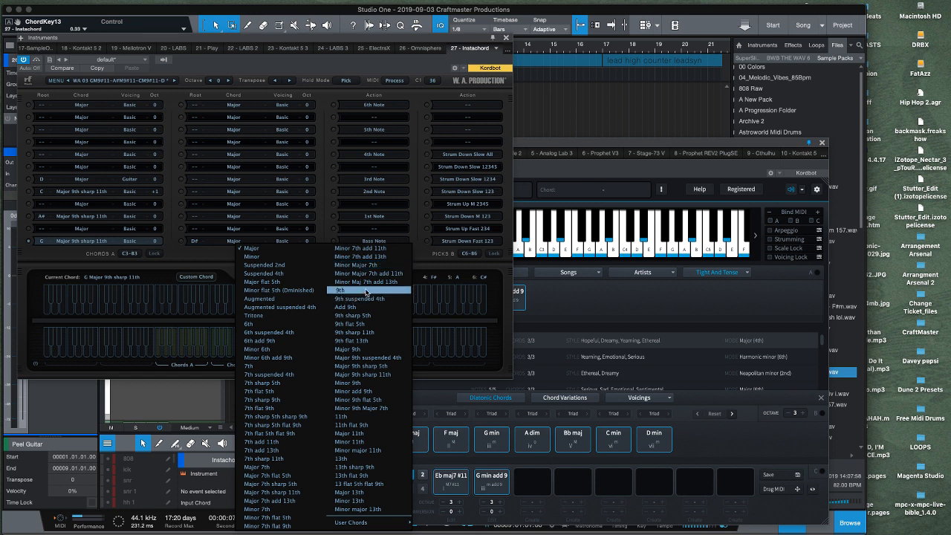
pyautogui.click(376, 250)
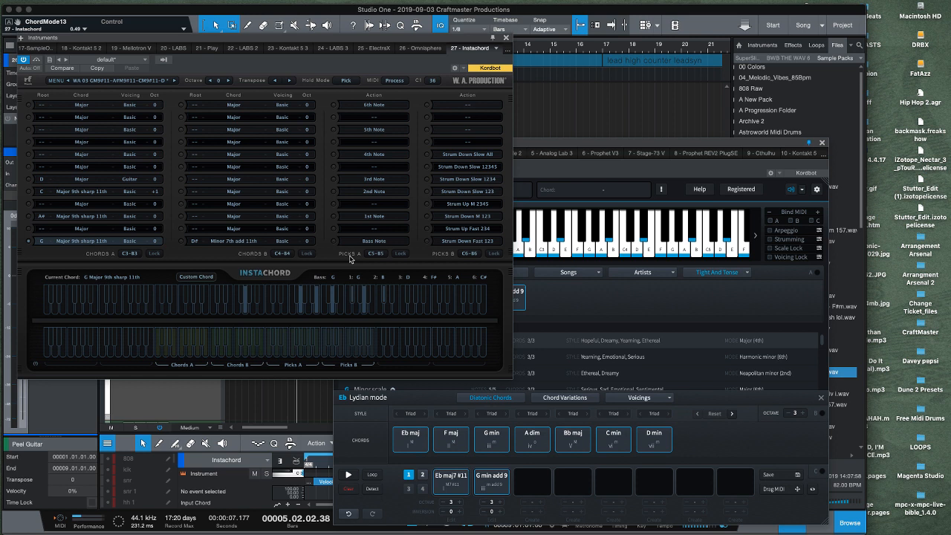
# - Set the third-lowest Chords B slot to root G with the Minor add 9th chord type
pyautogui.click(195, 217)
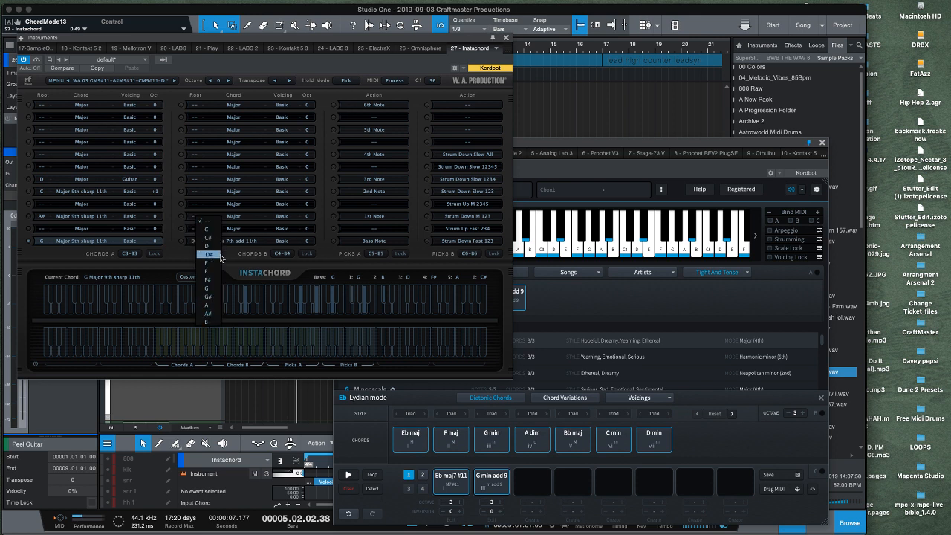
pyautogui.click(216, 289)
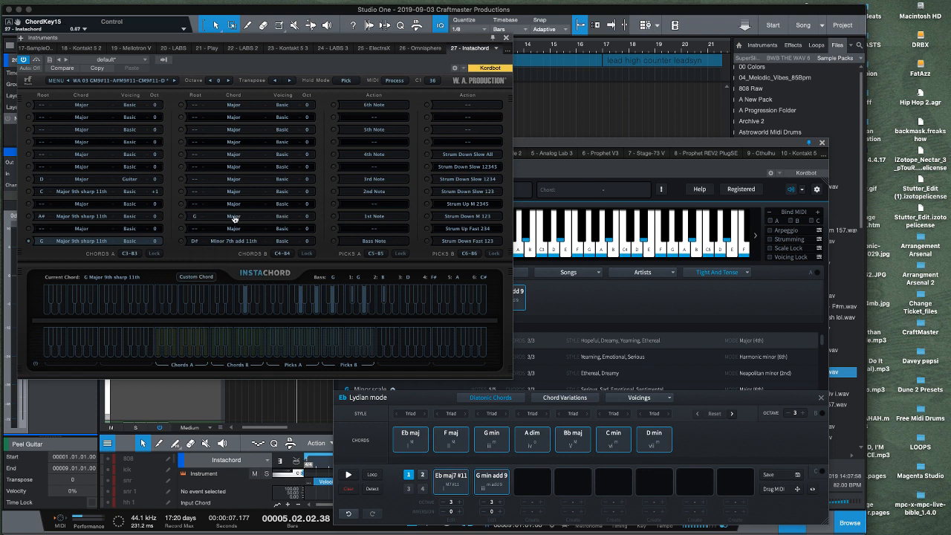
pyautogui.click(234, 217)
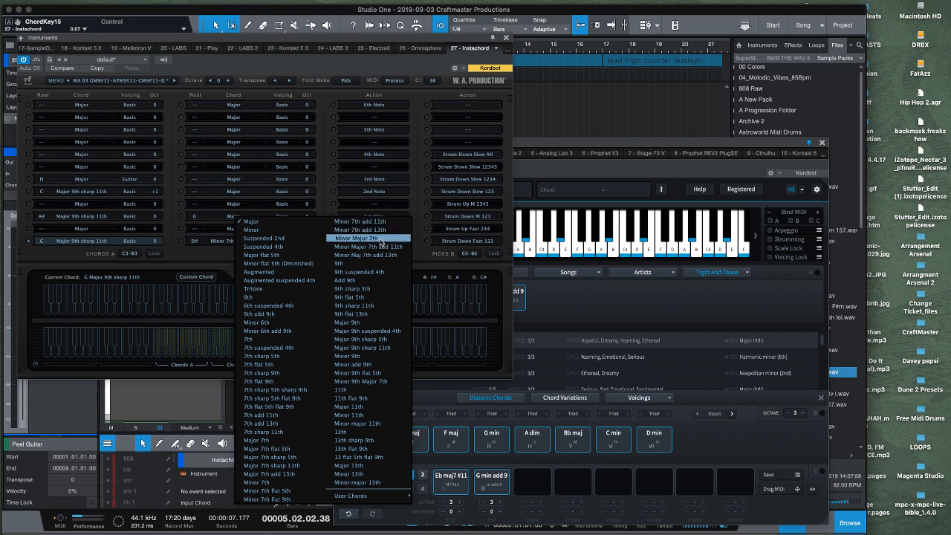
pyautogui.click(373, 358)
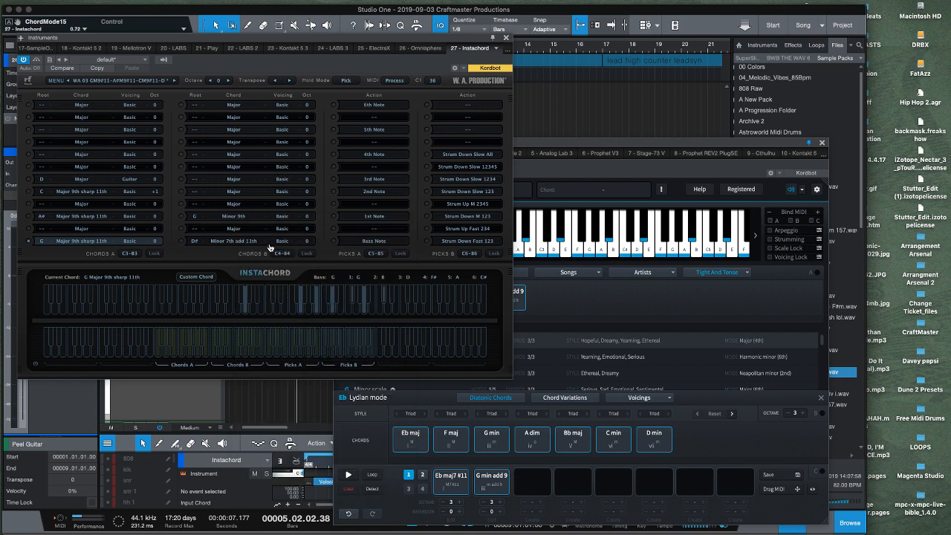
pyautogui.click(247, 217)
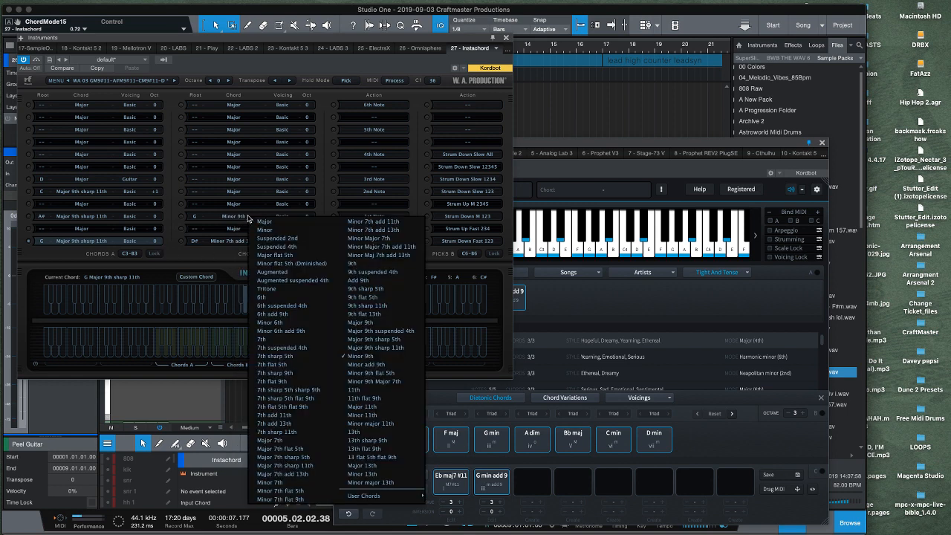
pyautogui.click(383, 364)
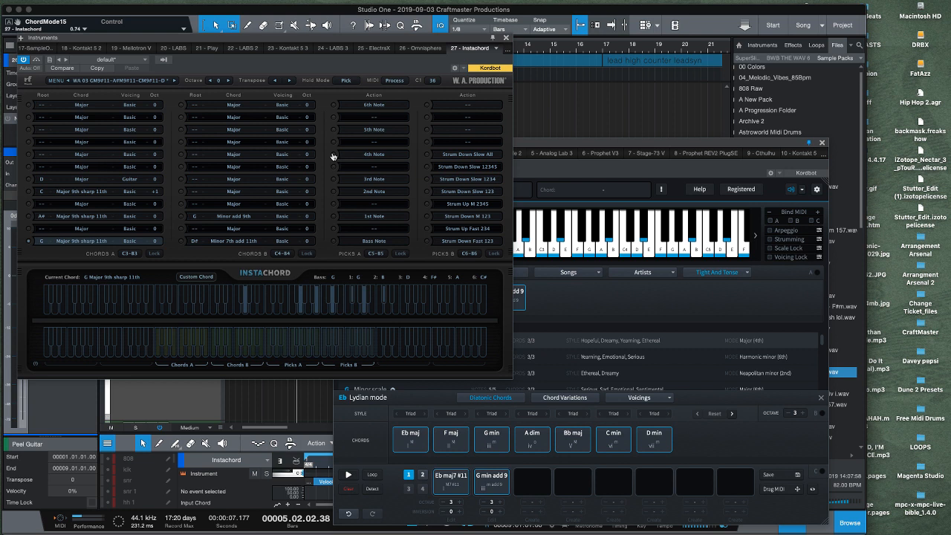
# - Set the voicing of both the G and D# slots in Chords B to Guitar
pyautogui.click(286, 216)
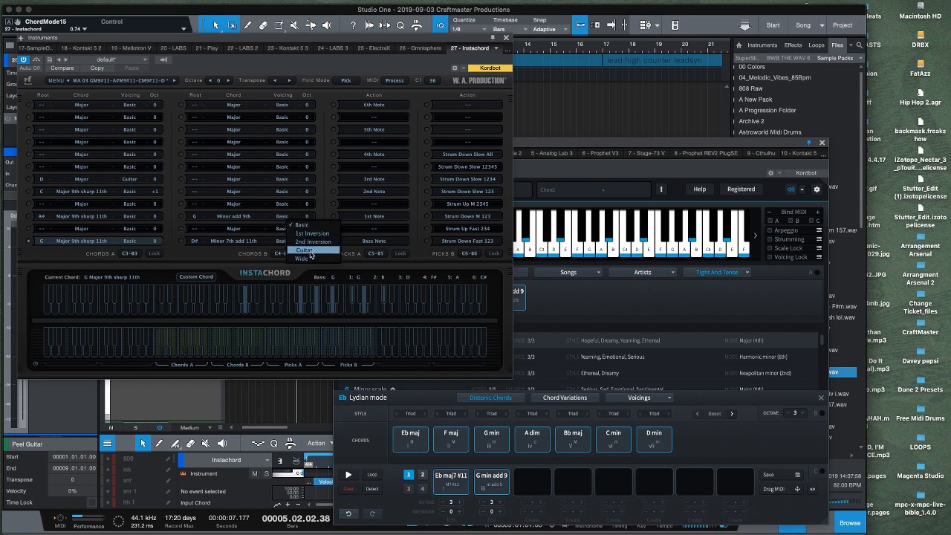
pyautogui.click(294, 230)
pyautogui.click(282, 242)
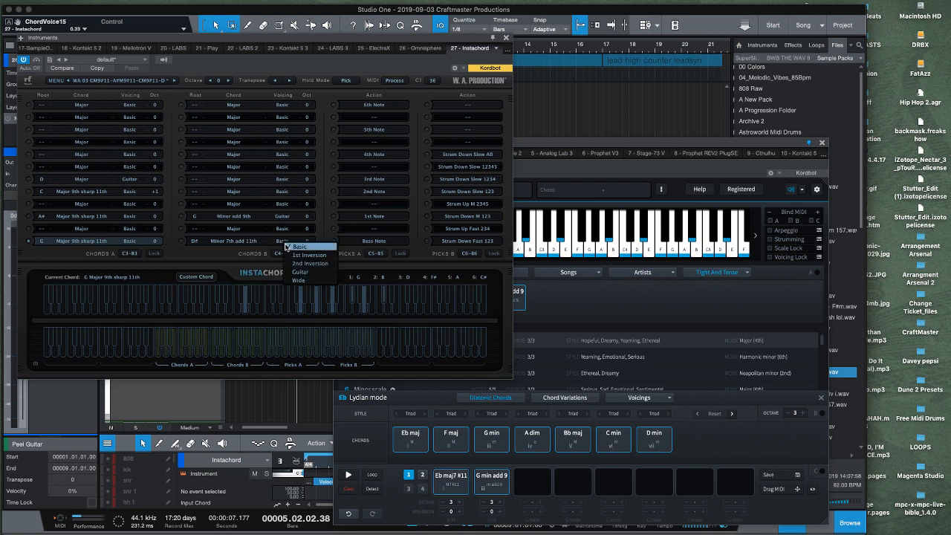
pyautogui.click(318, 256)
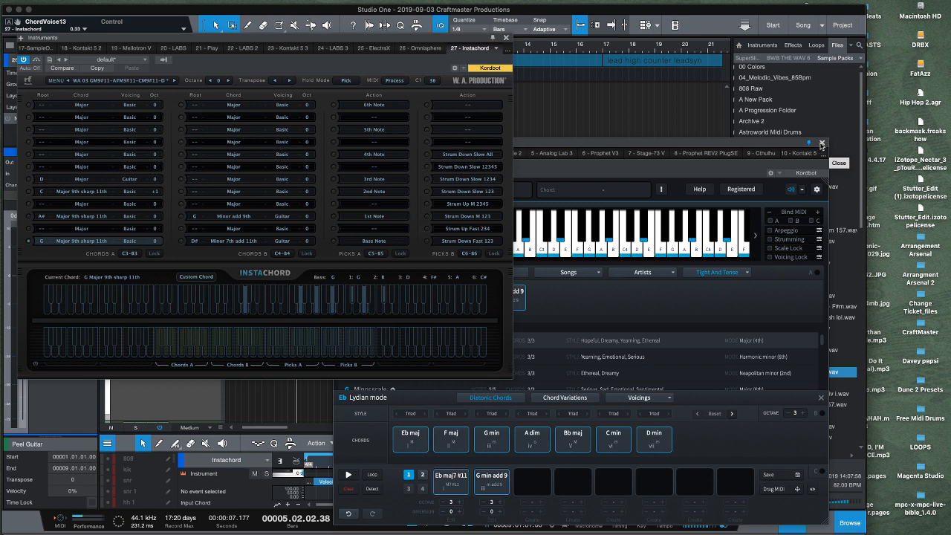
# - Close the Scaler window and move the Instachord track directly below the PeelGuitar track
pyautogui.click(821, 144)
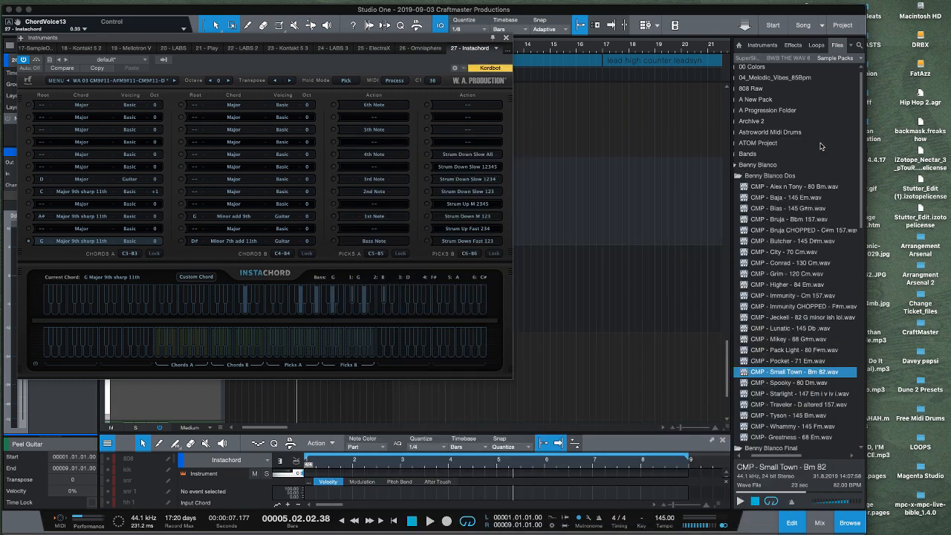
pyautogui.moveTo(171, 37); pyautogui.dragTo(636, 55)
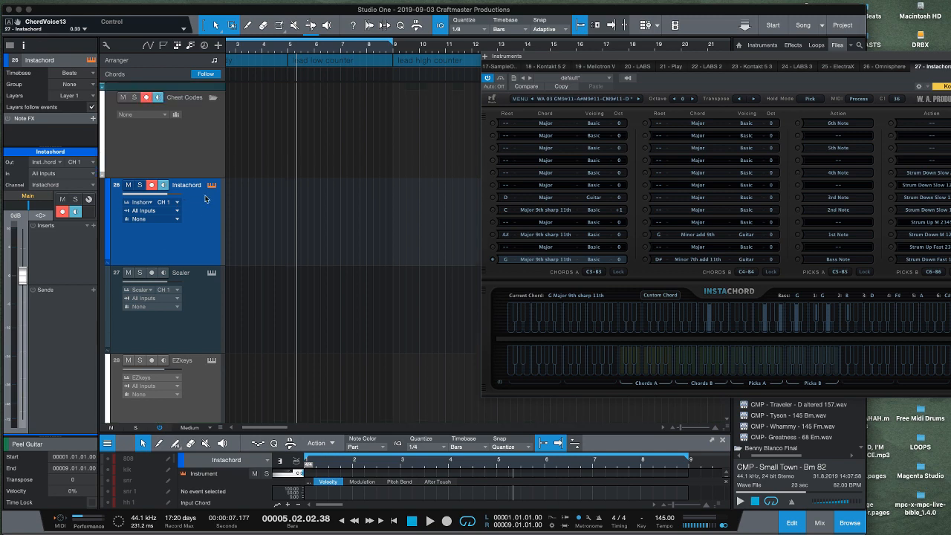
pyautogui.scroll(10, 257, 188)
pyautogui.scroll(2, 257, 188)
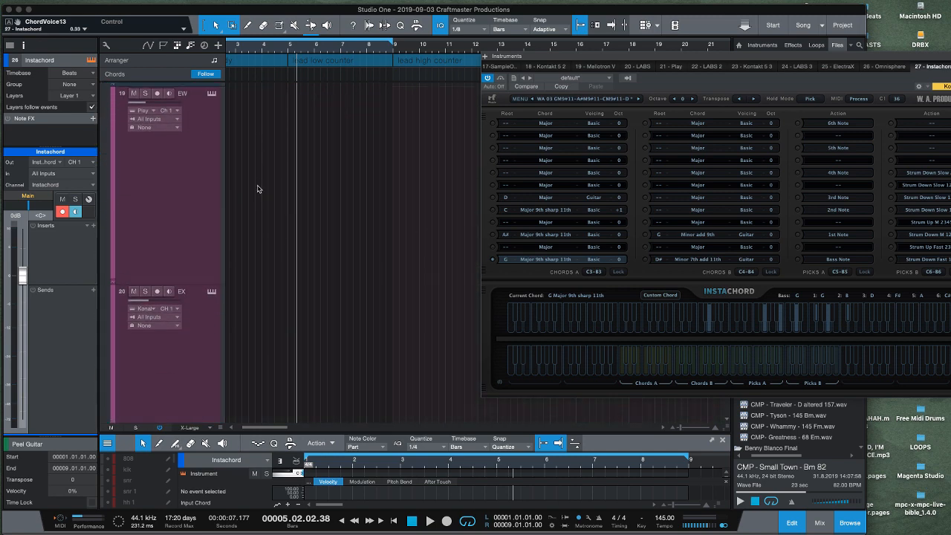
pyautogui.scroll(-6, 257, 188)
pyautogui.scroll(3, 258, 190)
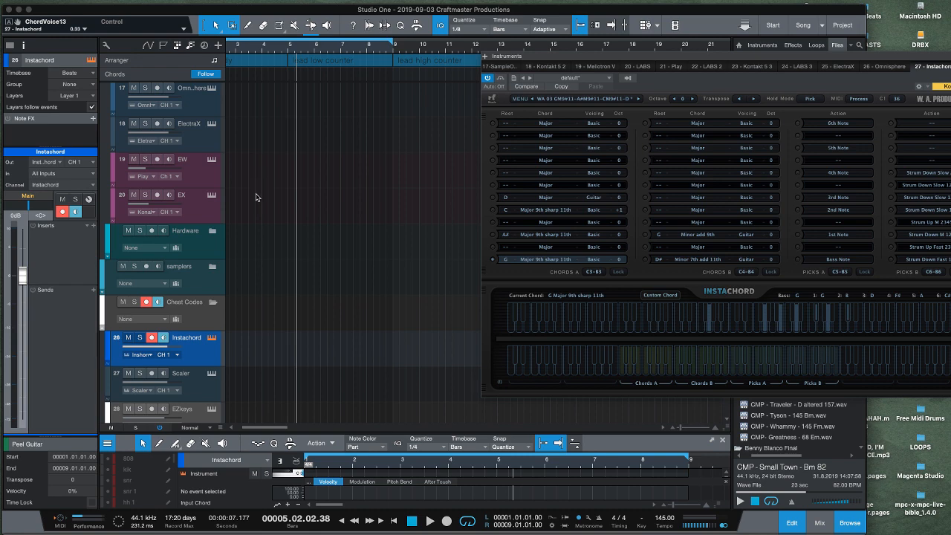
pyautogui.scroll(-3, 256, 196)
pyautogui.scroll(1, 253, 197)
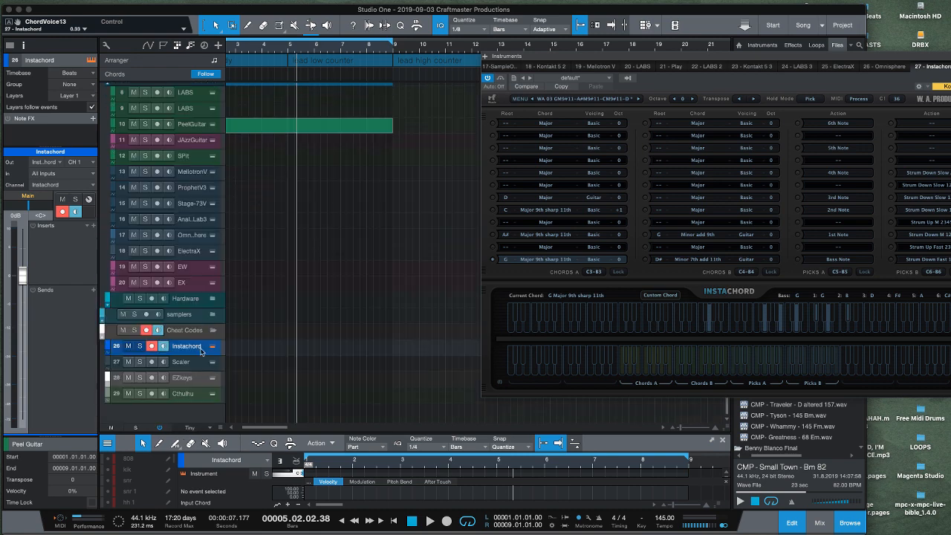
pyautogui.moveTo(199, 140); pyautogui.dragTo(193, 141)
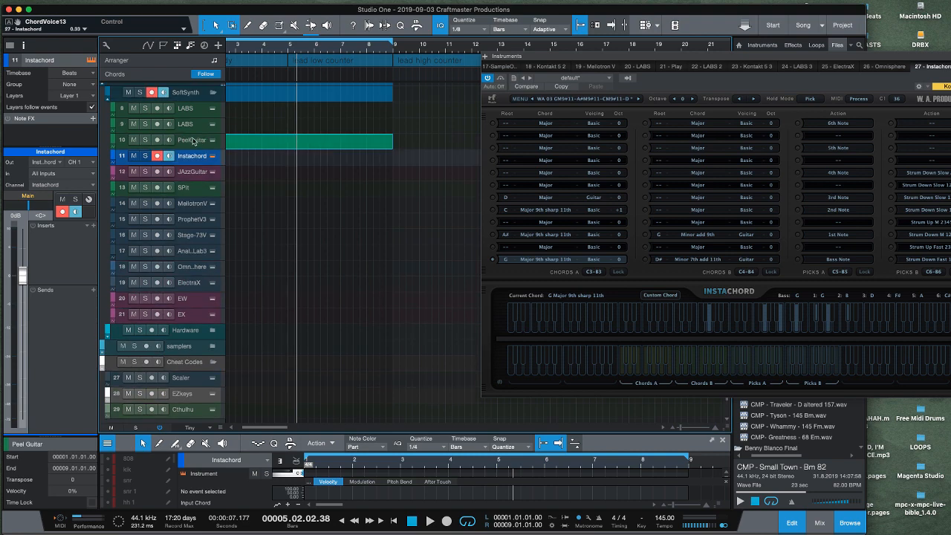
# - Set the PeelGuitar track's input to Instachord, with monitoring on for both tracks and only Instachord record-armed
pyautogui.click(189, 143)
pyautogui.click(69, 175)
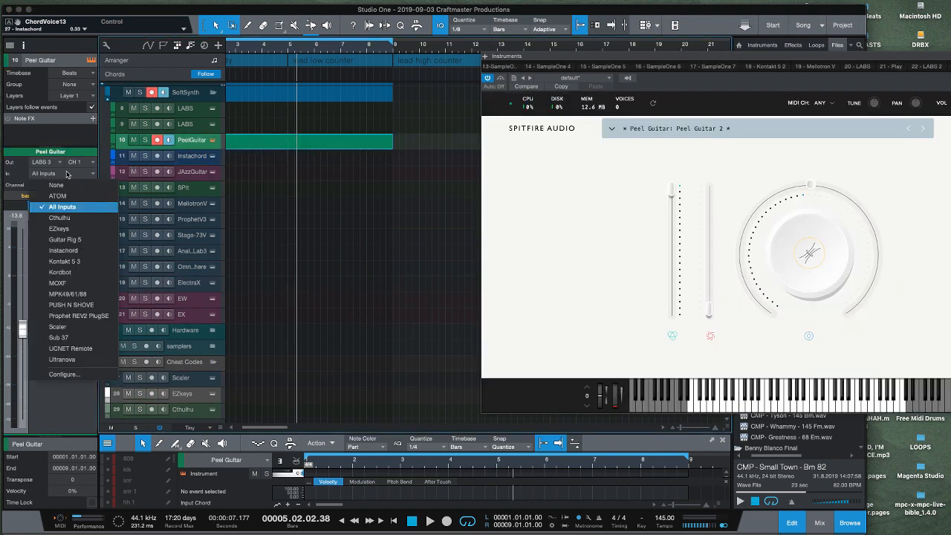
pyautogui.click(73, 252)
pyautogui.click(169, 143)
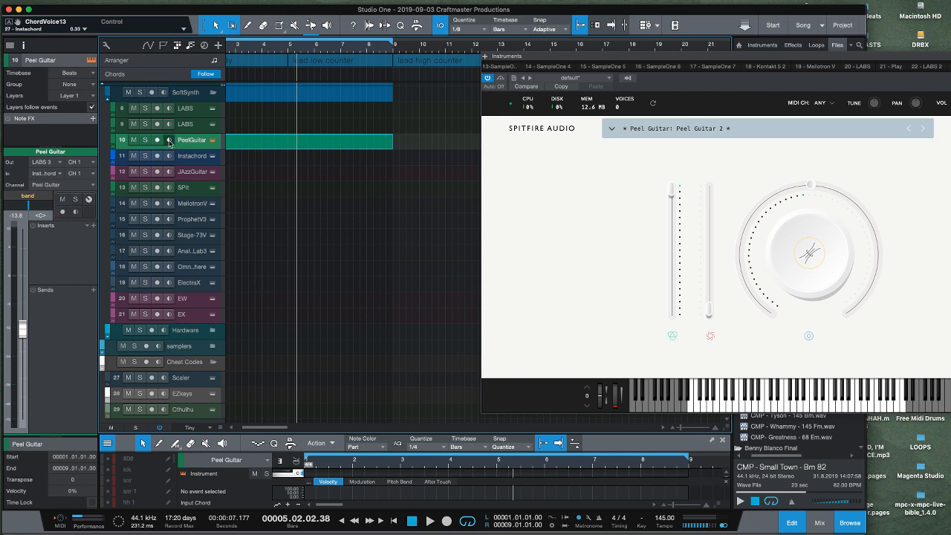
pyautogui.click(169, 140)
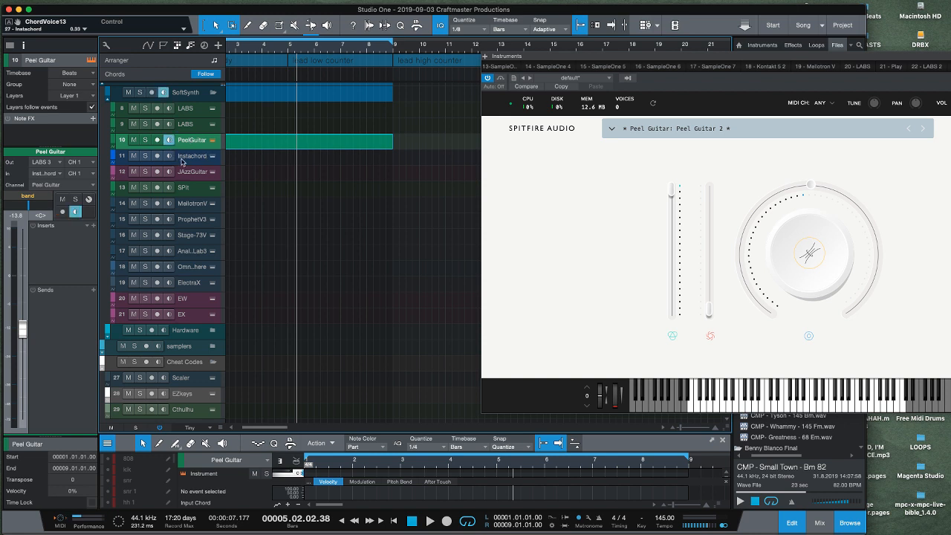
pyautogui.click(168, 155)
pyautogui.click(156, 156)
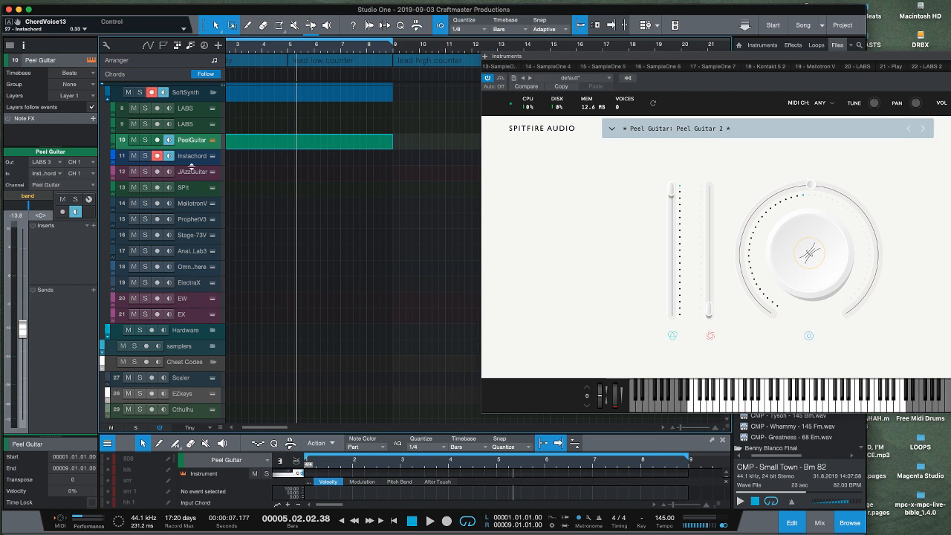
# - Create an empty instrument part on the Instachord track spanning the loop range from bar 1 to bar 9
pyautogui.click(194, 162)
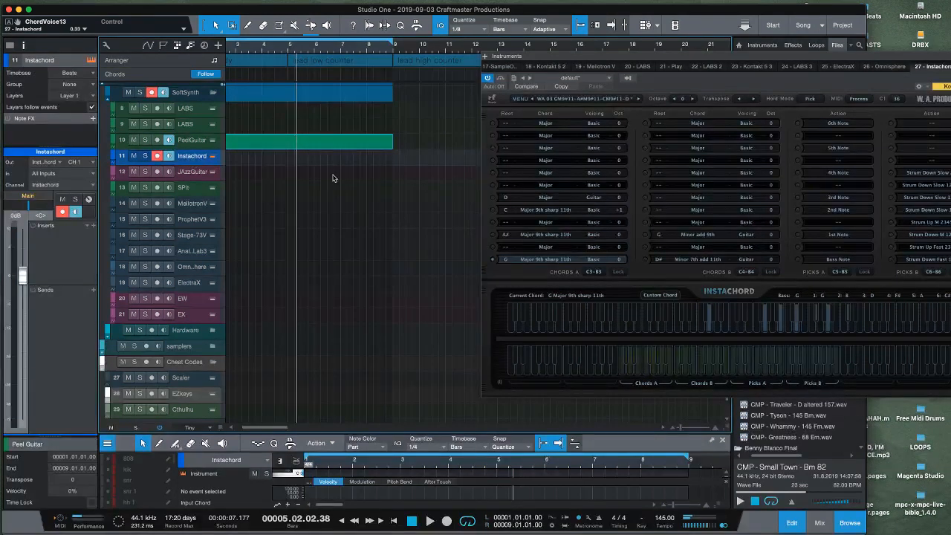
pyautogui.doubleClick(260, 162)
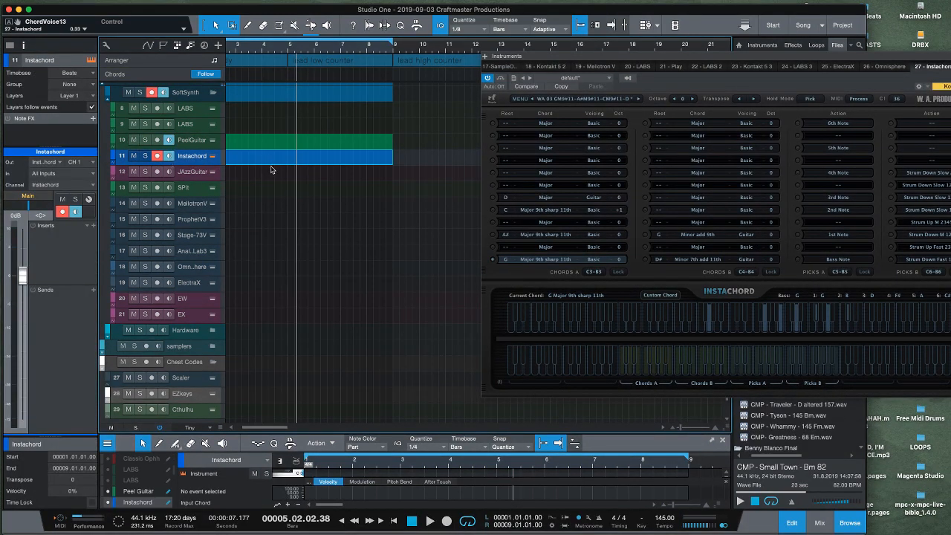
pyautogui.hscroll(-2, 272, 170)
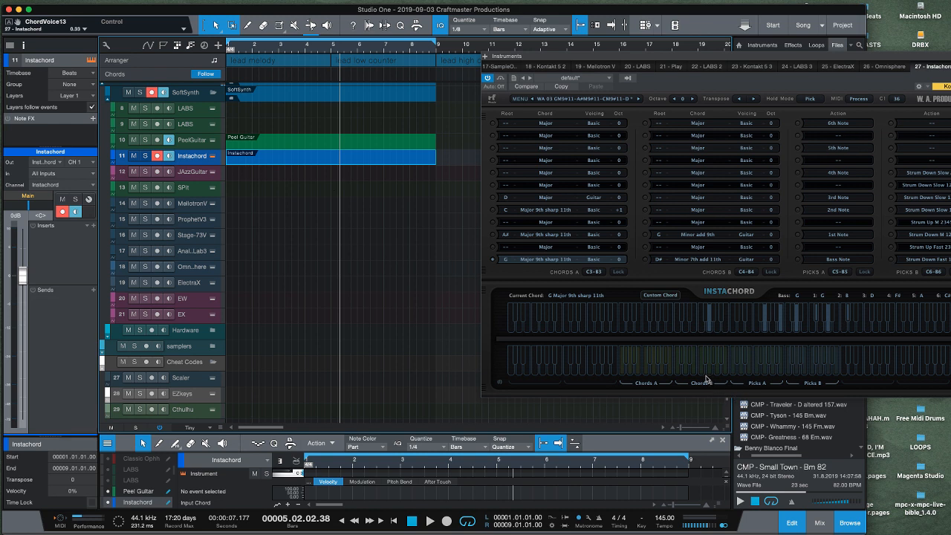
# - Trigger the D# Minor 7th add 11th chord in Instachord and audition its Picks B strum patterns
pyautogui.click(677, 374)
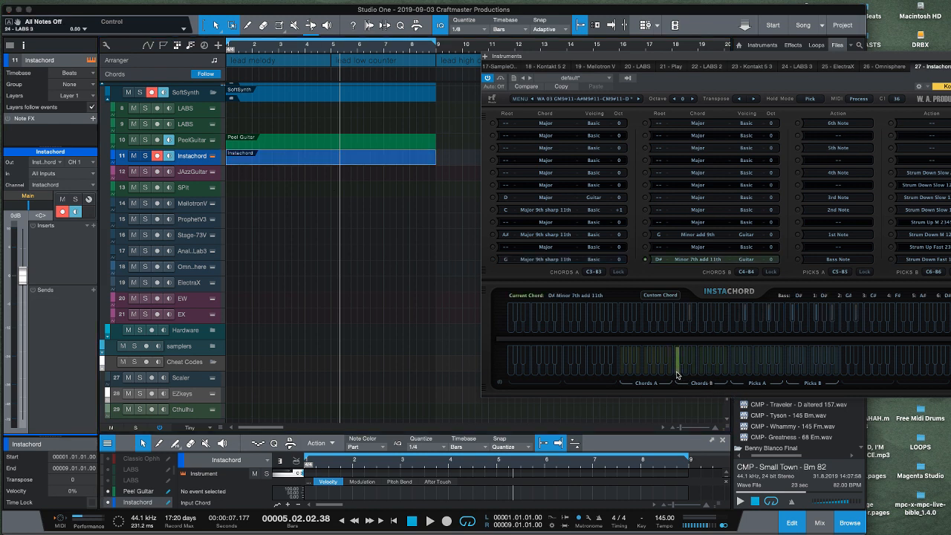
pyautogui.click(788, 374)
pyautogui.click(788, 373)
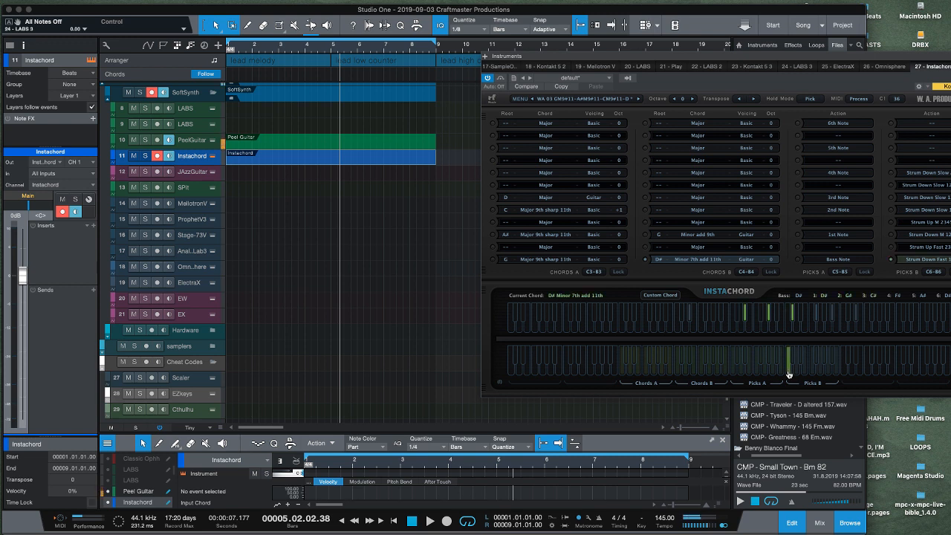
pyautogui.click(788, 374)
pyautogui.click(794, 370)
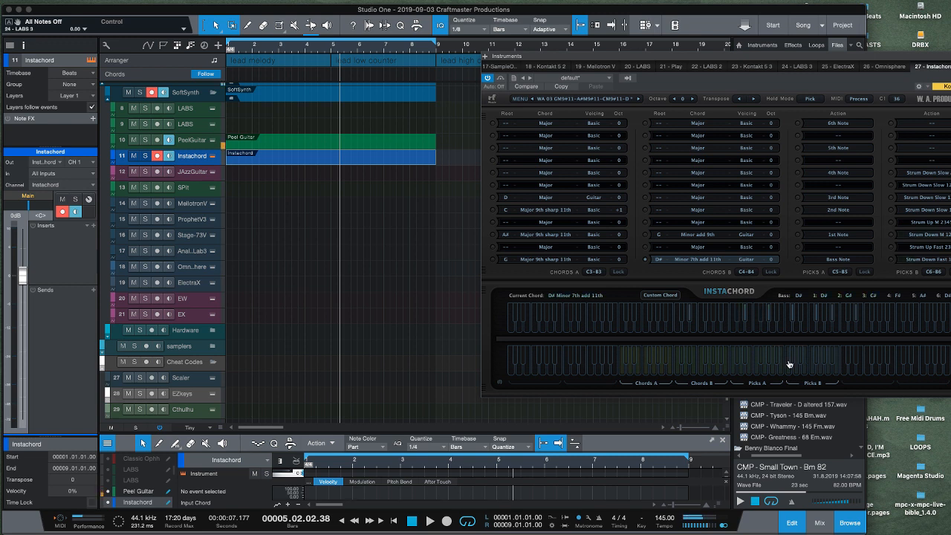
pyautogui.click(793, 364)
pyautogui.click(821, 369)
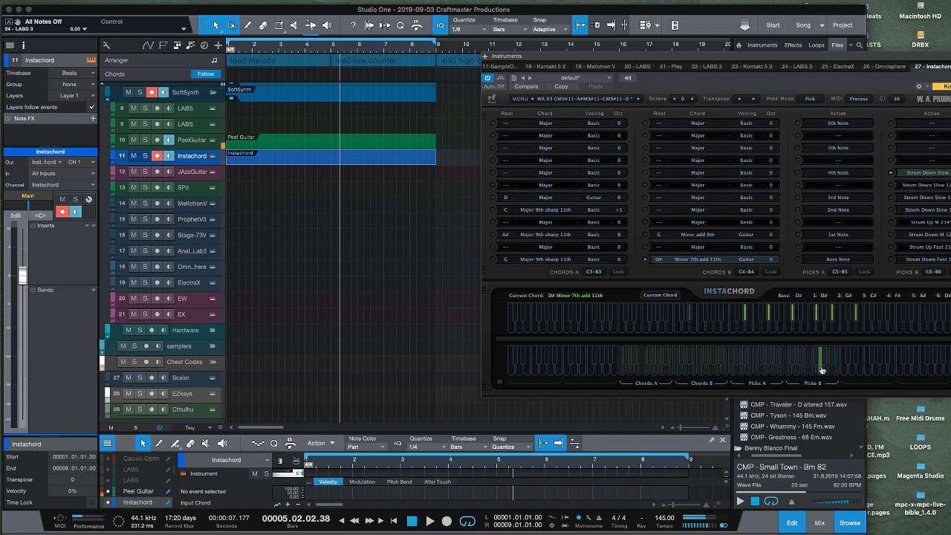
pyautogui.click(820, 369)
pyautogui.click(813, 369)
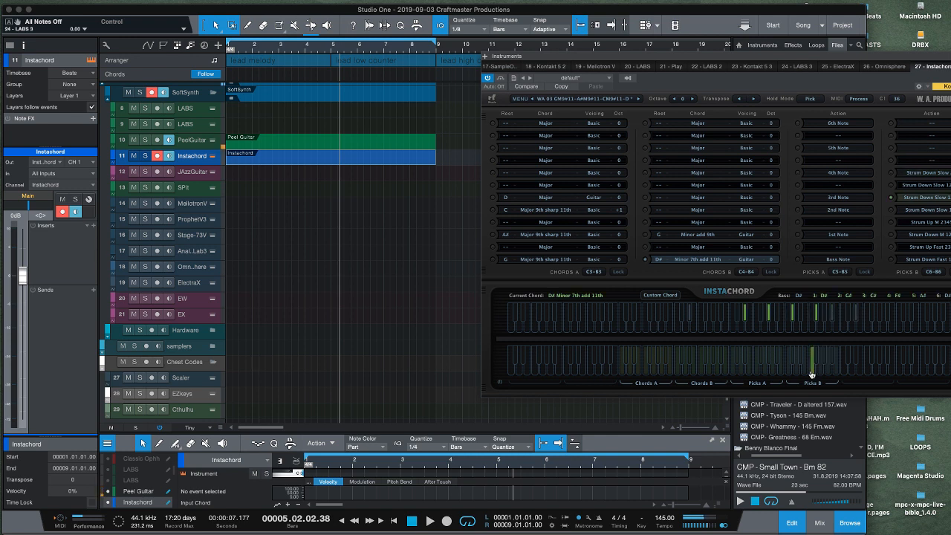
pyautogui.click(829, 370)
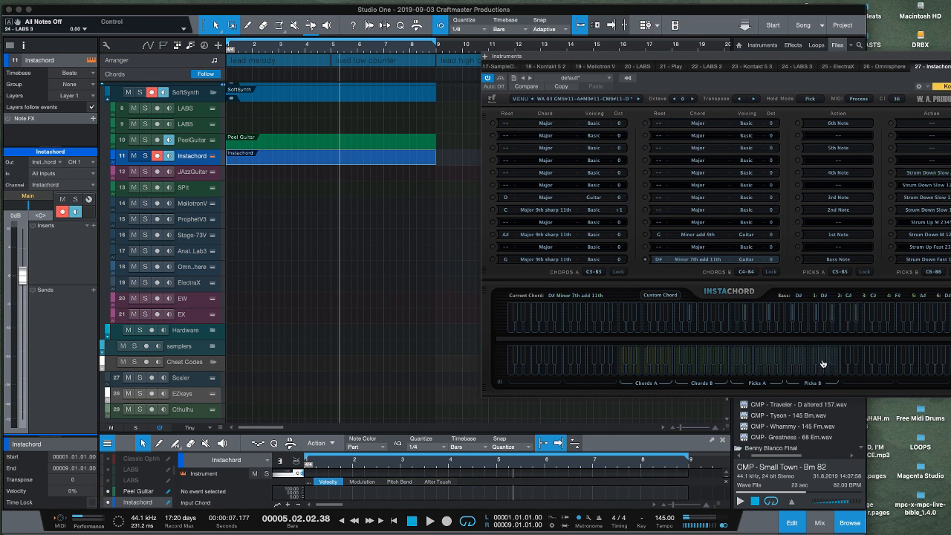
pyautogui.click(823, 364)
# - Enter two consecutive two-bar notes in the Instachord part, C4 at bar 1 and D4 at bar 3, and bring the full Instachord window into view
pyautogui.click(273, 161)
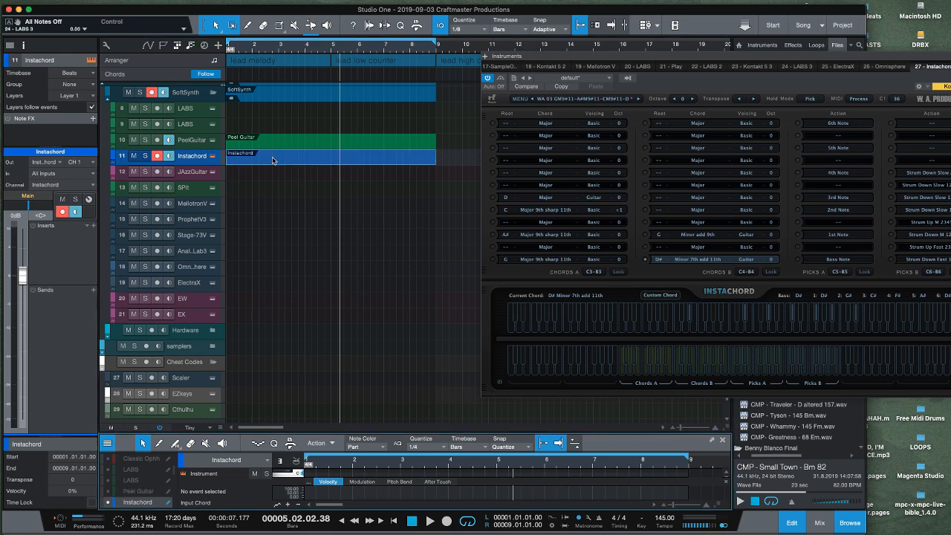
pyautogui.moveTo(332, 431); pyautogui.dragTo(297, 200)
pyautogui.scroll(2, 324, 357)
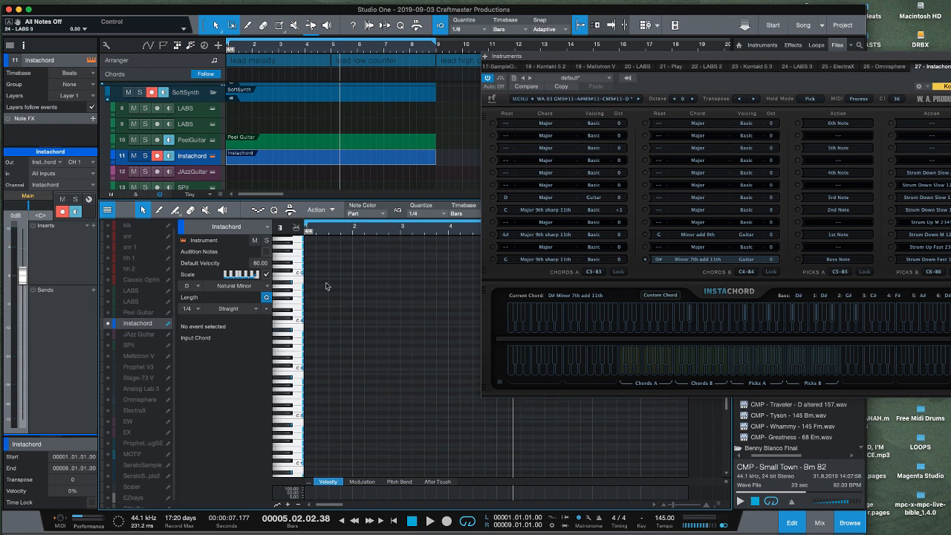
pyautogui.doubleClick(309, 330)
pyautogui.moveTo(310, 331); pyautogui.dragTo(410, 325)
pyautogui.press('d')
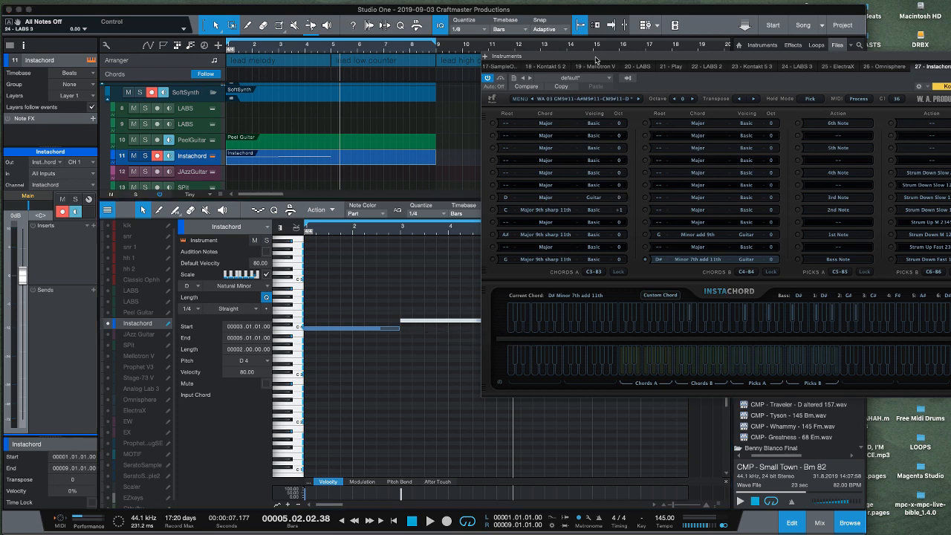
pyautogui.moveTo(599, 60); pyautogui.dragTo(447, 52)
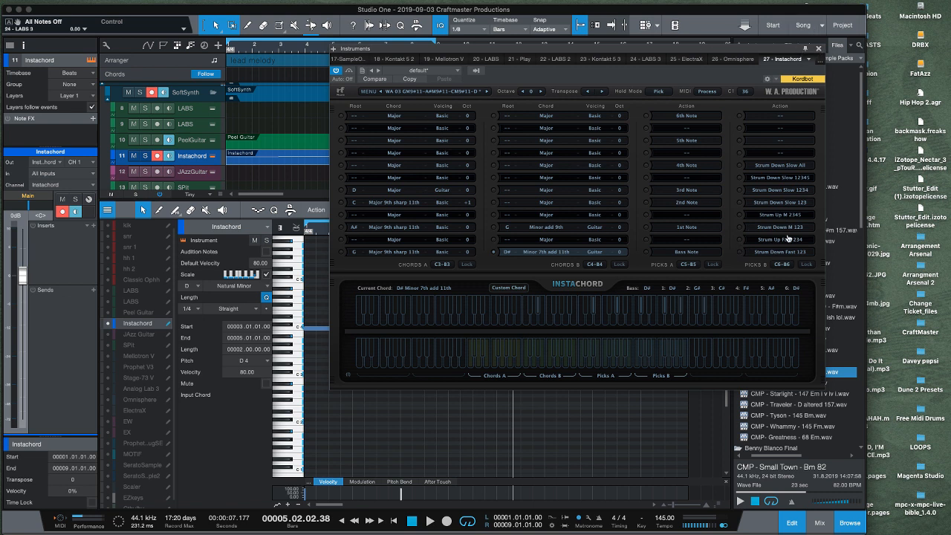
# - Audition the Picks B strum patterns on the held D# Minor 7th add 11th chord in Instachord, and close its window
pyautogui.click(637, 367)
pyautogui.click(644, 365)
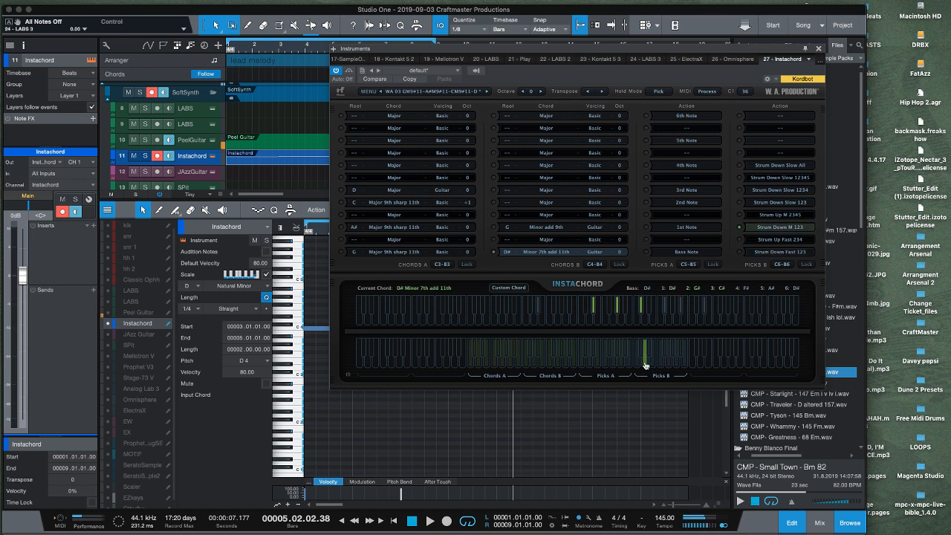
pyautogui.click(643, 365)
pyautogui.click(646, 365)
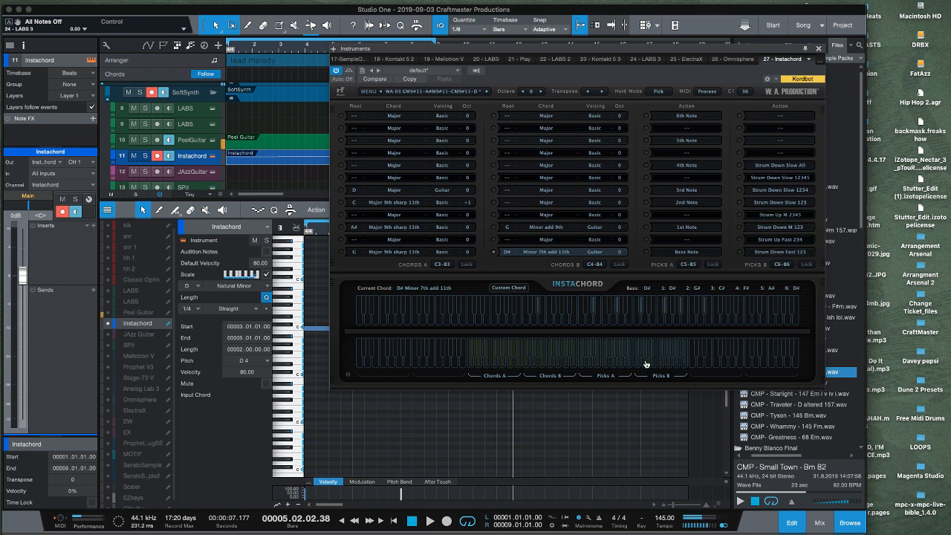
pyautogui.click(644, 365)
pyautogui.click(638, 366)
pyautogui.click(818, 48)
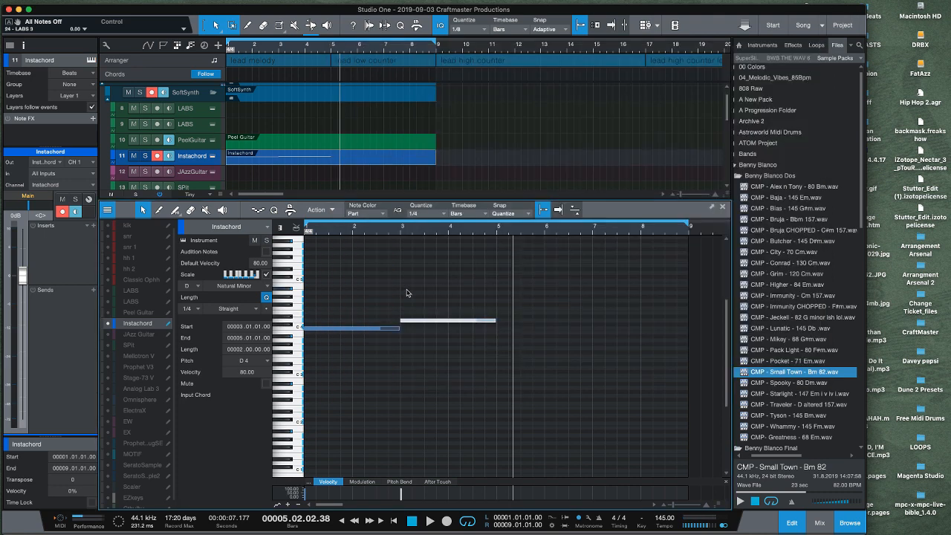
# - Enter quarter-note C6 strum triggers in the Instachord part at 1.1, 1.3 and 2.1, and play them back
pyautogui.scroll(2, 330, 310)
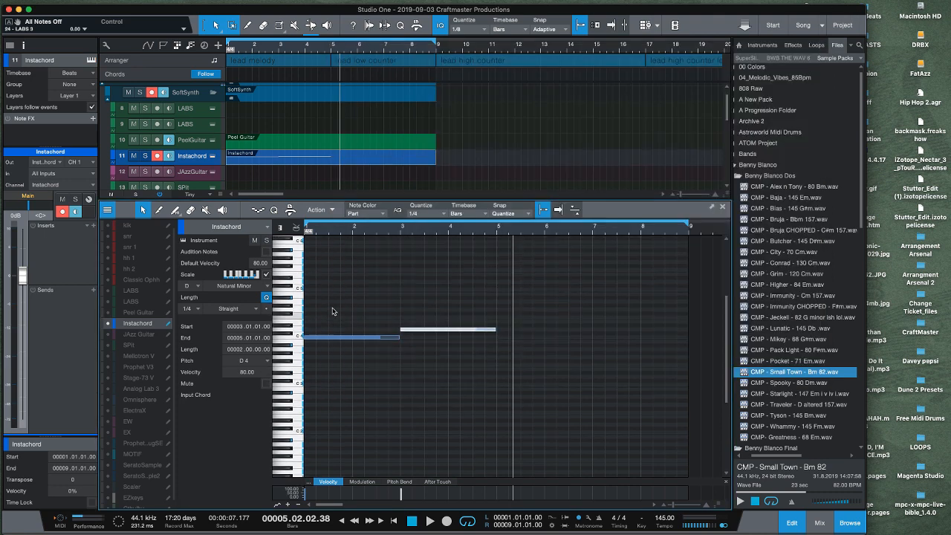
pyautogui.click(309, 269)
pyautogui.click(334, 269)
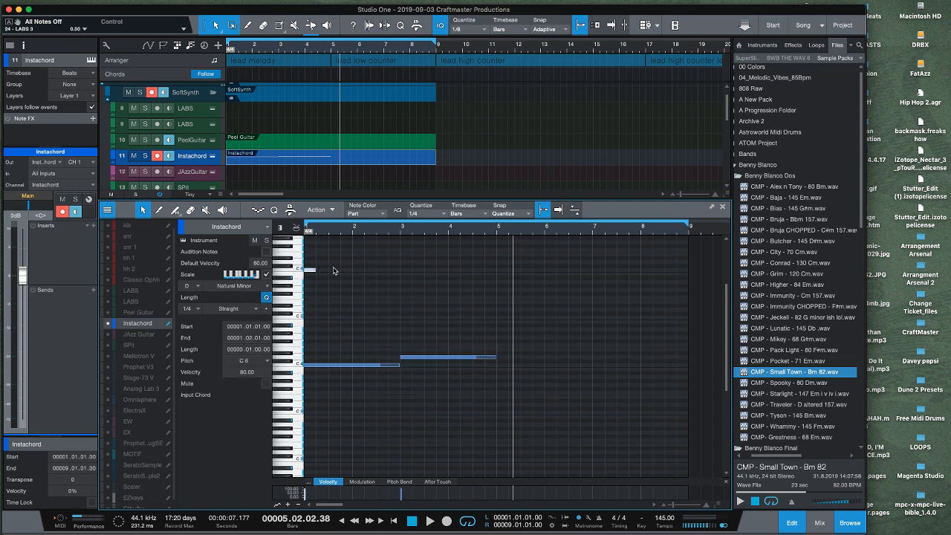
pyautogui.click(358, 269)
pyautogui.press('space')
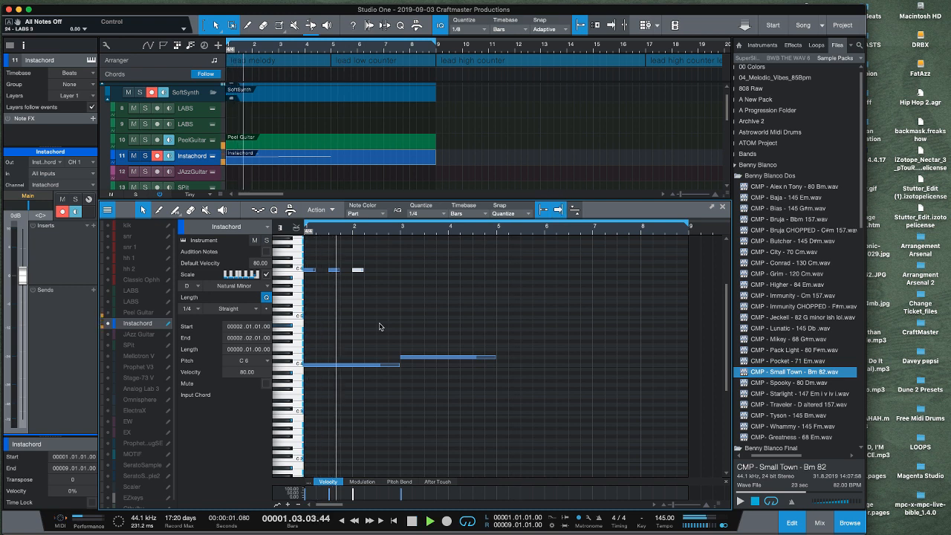
pyautogui.press('space')
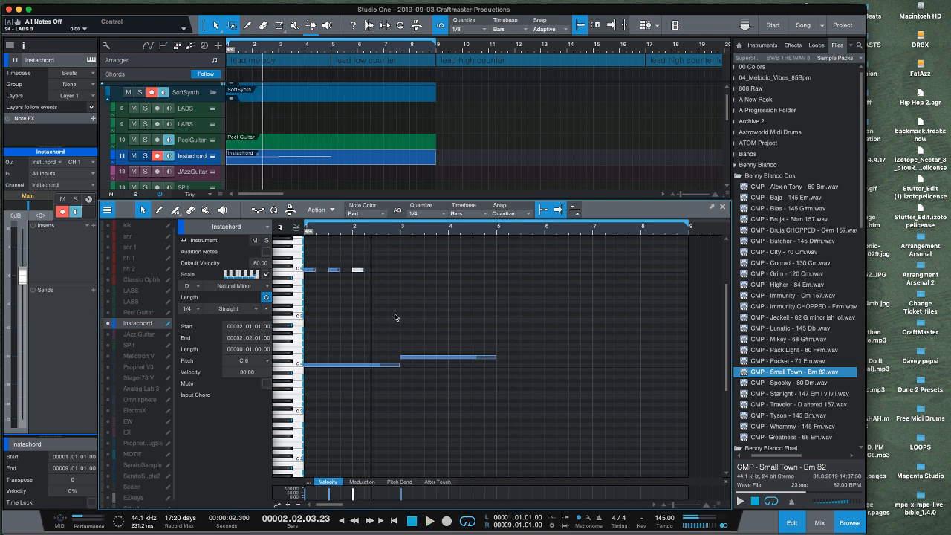
# - Enter three more quarter-note C6 strum triggers at 3.1, 3.3 and 4.1
pyautogui.scroll(2, 397, 300)
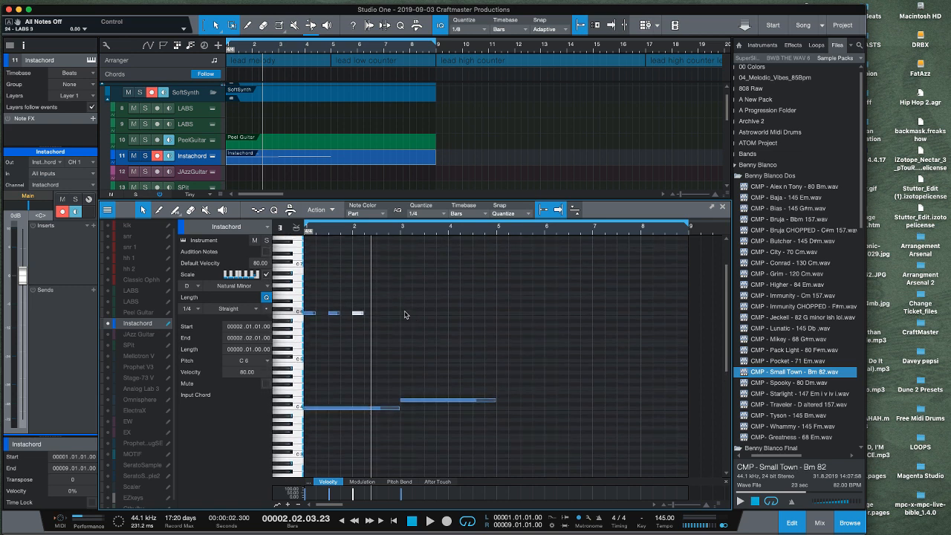
pyautogui.click(406, 312)
pyautogui.click(430, 312)
pyautogui.click(453, 312)
# - Reopen the Instachord window and place it beside the note editor so the opening bars stay accessible
pyautogui.moveTo(477, 529)
pyautogui.click(214, 158)
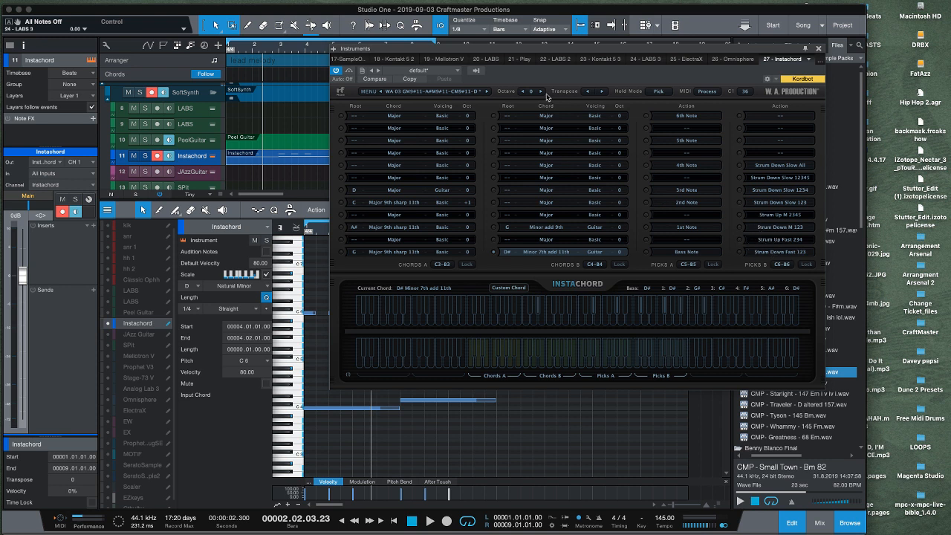
pyautogui.moveTo(458, 56); pyautogui.dragTo(572, 55)
pyautogui.click(332, 323)
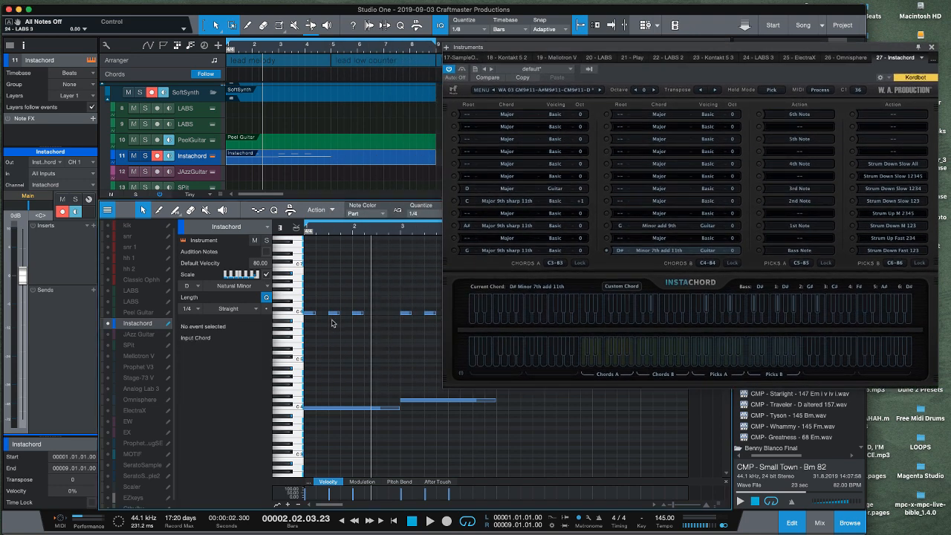
# - Replace the strum triggers with a C6 and C#6 quarter-note pair at bar 1, duplicate it repeatedly into bar 4, and play it
pyautogui.click(334, 314)
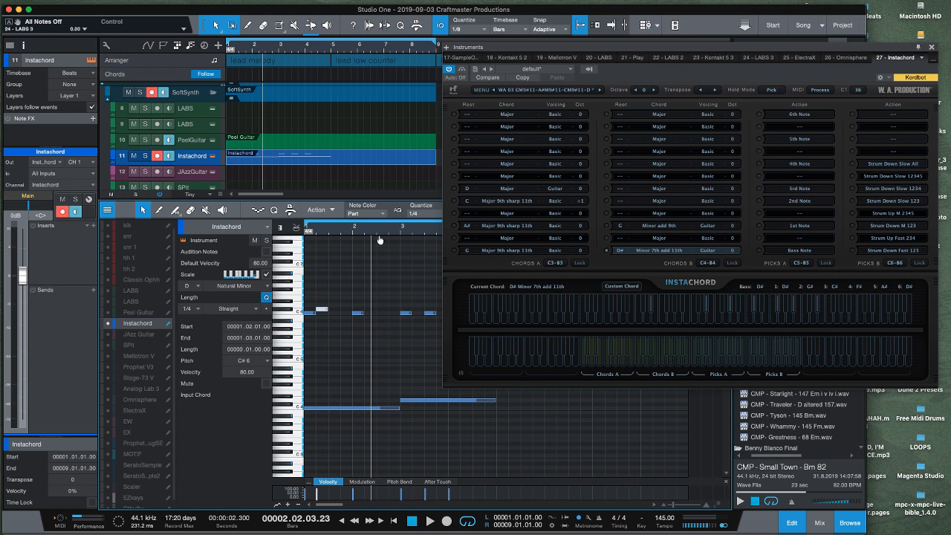
pyautogui.moveTo(379, 239); pyautogui.dragTo(361, 234)
pyautogui.moveTo(425, 322); pyautogui.dragTo(306, 300)
pyautogui.press('Delete')
pyautogui.press('d')
pyautogui.press('d')
pyautogui.press('d')
pyautogui.press('d')
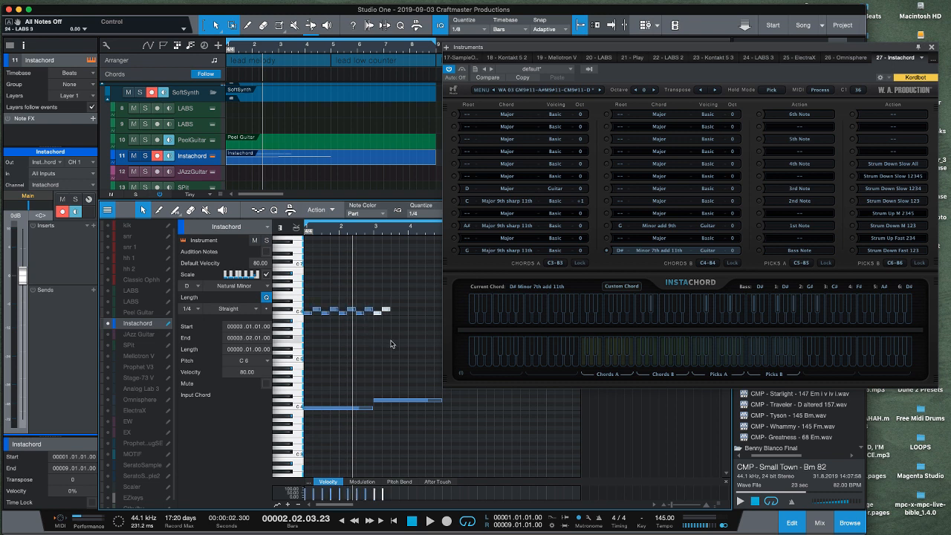
pyautogui.press('space')
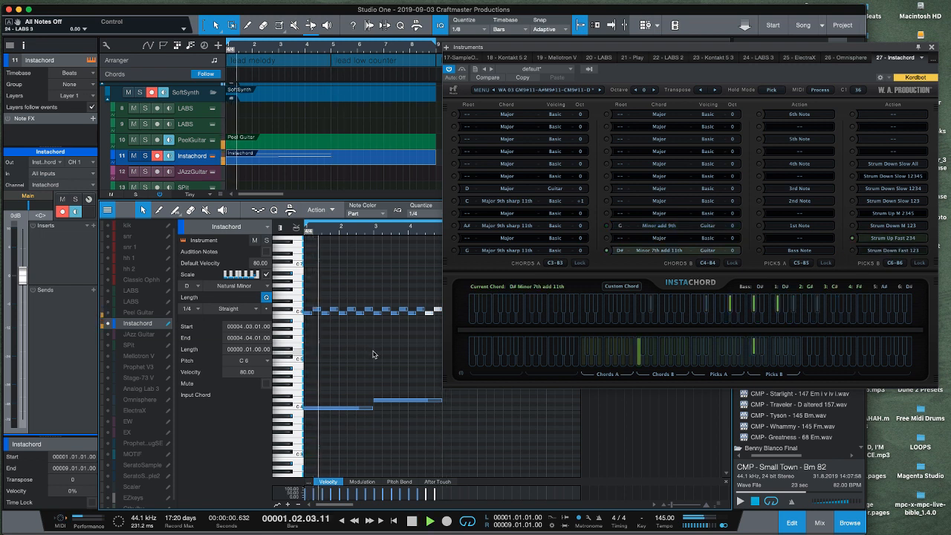
pyautogui.press('space')
# - Repitch the bar 1 strum notes to D6 on beat 2, E6 on beat 3 and D6 on beat 4, and listen
pyautogui.click(331, 288)
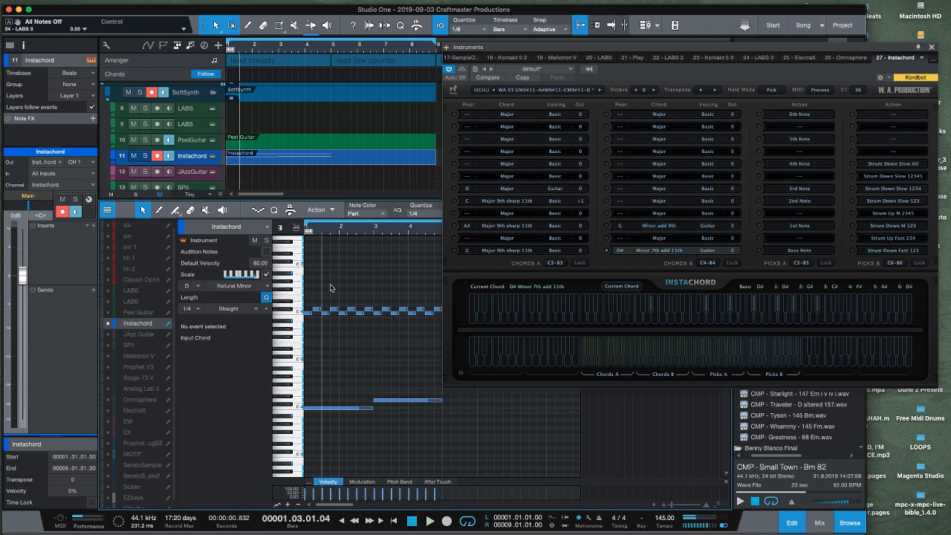
pyautogui.moveTo(318, 309)
pyautogui.mouseDown()
pyautogui.moveTo(328, 297)
pyautogui.moveTo(334, 304)
pyautogui.mouseUp()
pyautogui.press(',')
pyautogui.press('space')
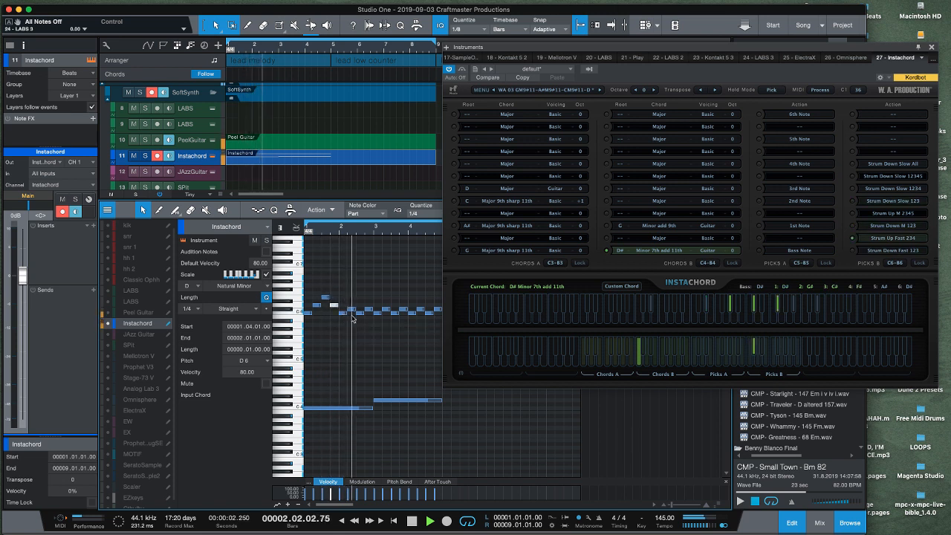
pyautogui.press(',')
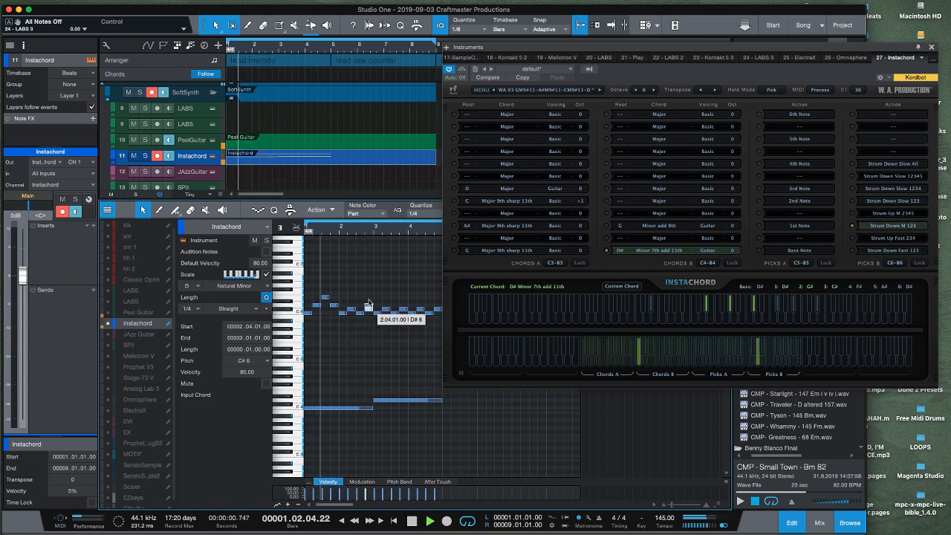
# - Raise the strum note on beat 4 of bar 2 to D#6 and audition the pattern
pyautogui.moveTo(369, 312); pyautogui.dragTo(370, 300)
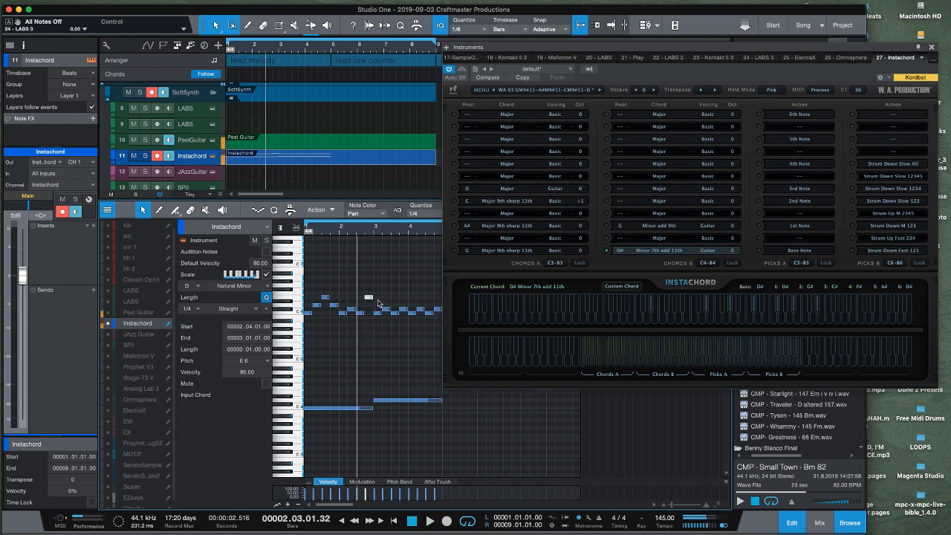
pyautogui.press('Down')
pyautogui.press('space')
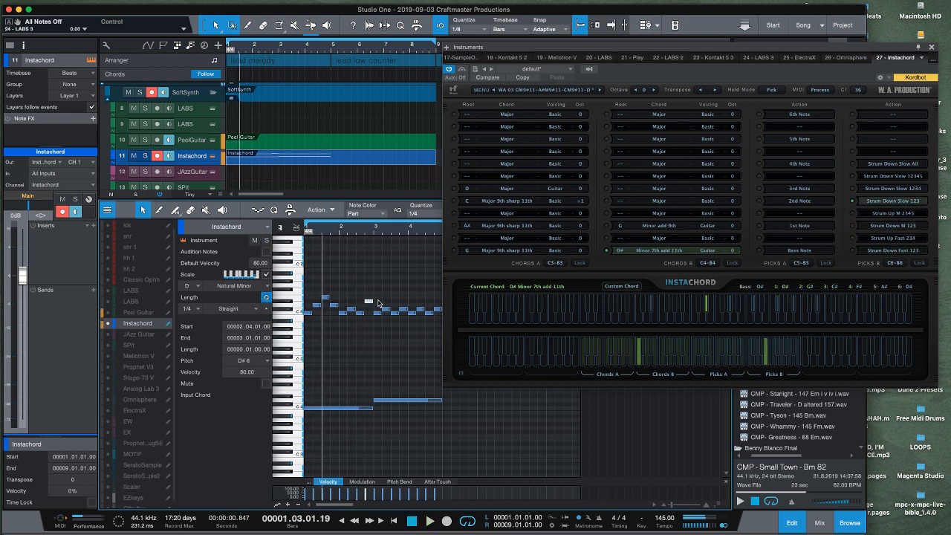
pyautogui.press('space')
pyautogui.press('space')
# - Set the bar 1 strum notes to E6 on beat 1 and C6 on beat 3, and play the pattern back
pyautogui.moveTo(321, 299)
pyautogui.mouseDown()
pyautogui.moveTo(308, 298)
pyautogui.moveTo(310, 317)
pyautogui.moveTo(326, 316)
pyautogui.mouseUp()
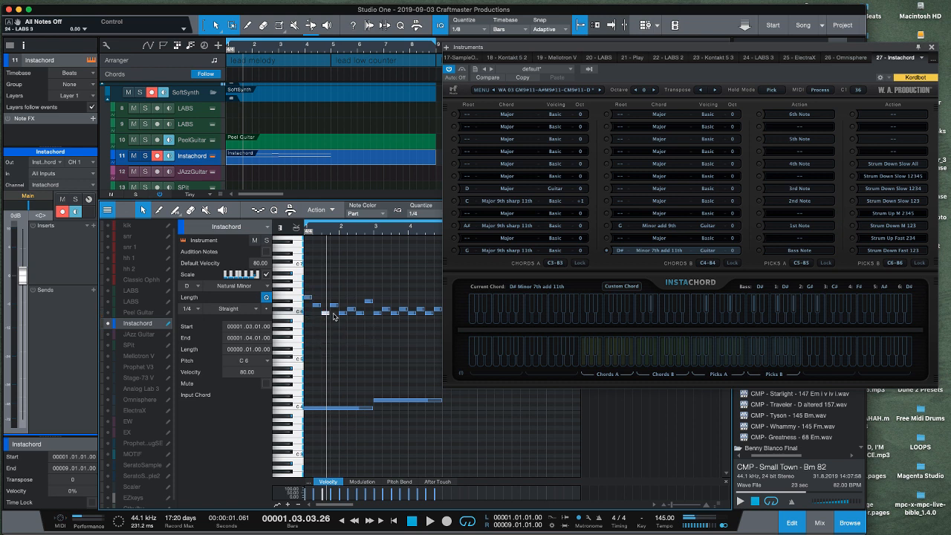
pyautogui.press('space')
pyautogui.press('space')
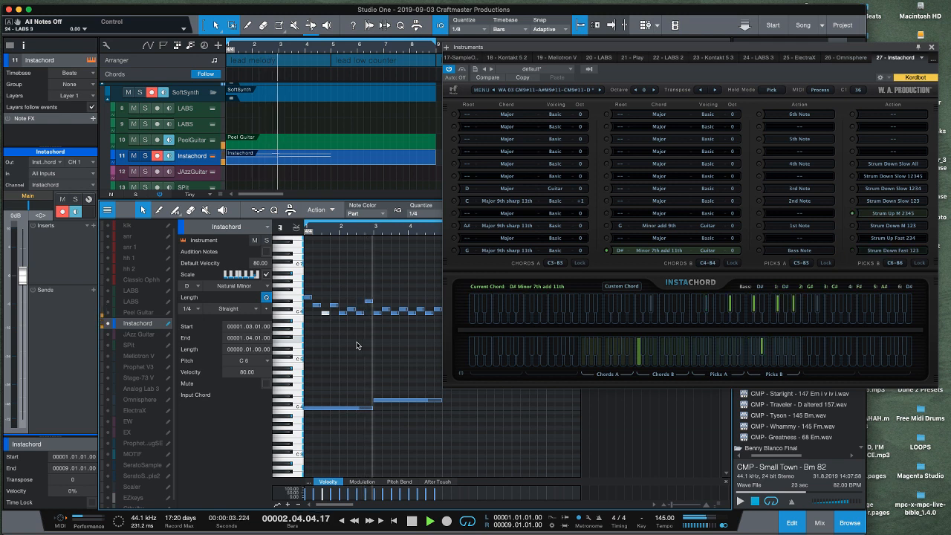
pyautogui.press('space')
pyautogui.press('space')
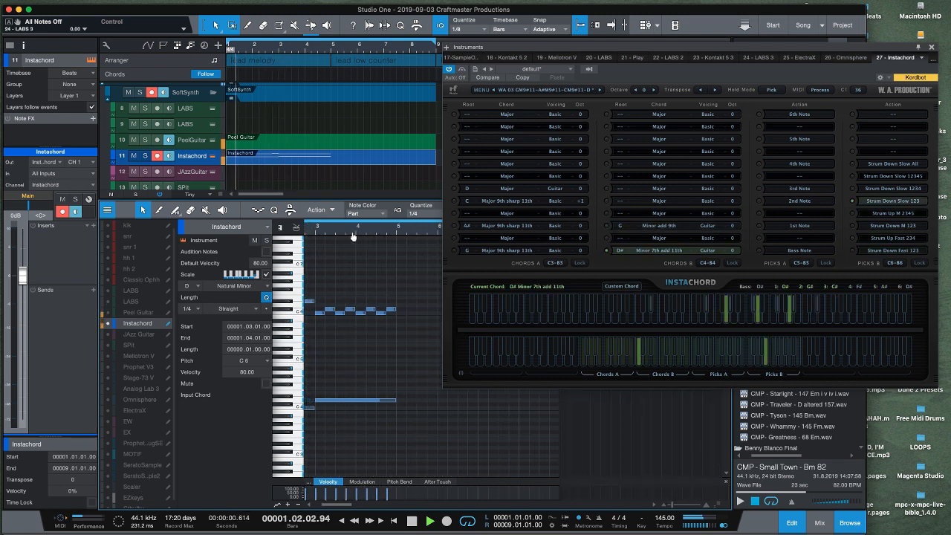
# - Replace the strum notes in bars 3 and 4 with a duplicate of the two-bar pattern from bars 1 and 2
pyautogui.moveTo(353, 236); pyautogui.dragTo(362, 227)
pyautogui.press('space')
pyautogui.moveTo(408, 327); pyautogui.dragTo(288, 296)
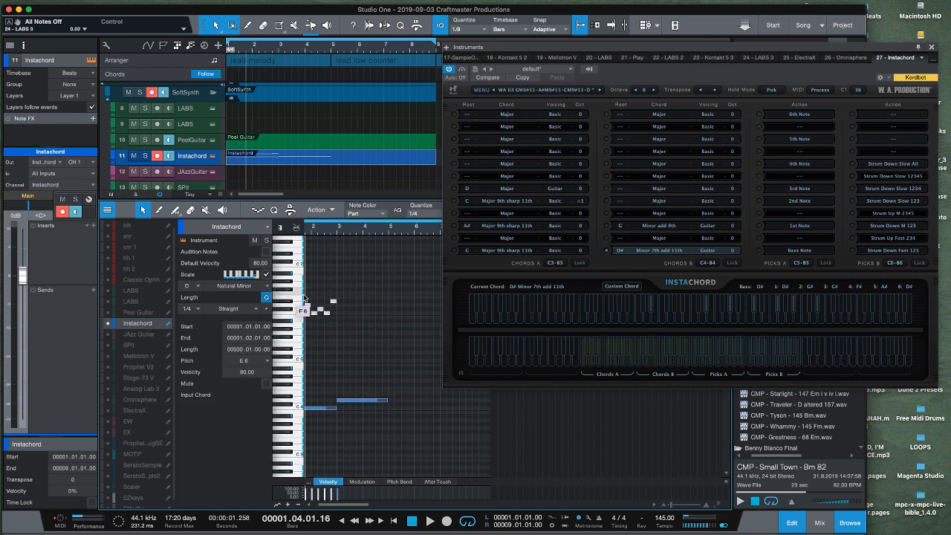
pyautogui.press('d')
pyautogui.hscroll(-2, 344, 238)
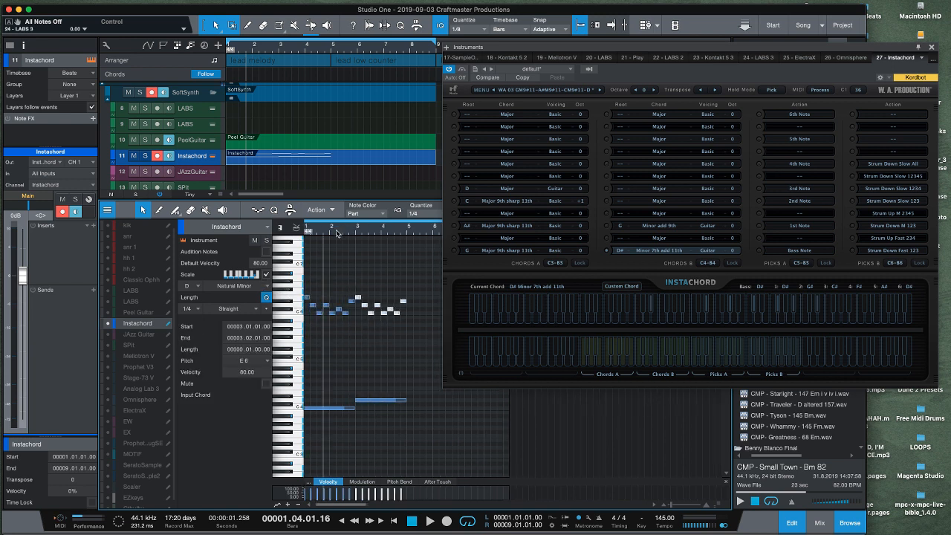
# - Hide the instrument window, delete the strum notes at 1.2, 1.4, 2.1 and 2.3, and play the thinned pattern
pyautogui.moveTo(337, 234); pyautogui.dragTo(383, 246)
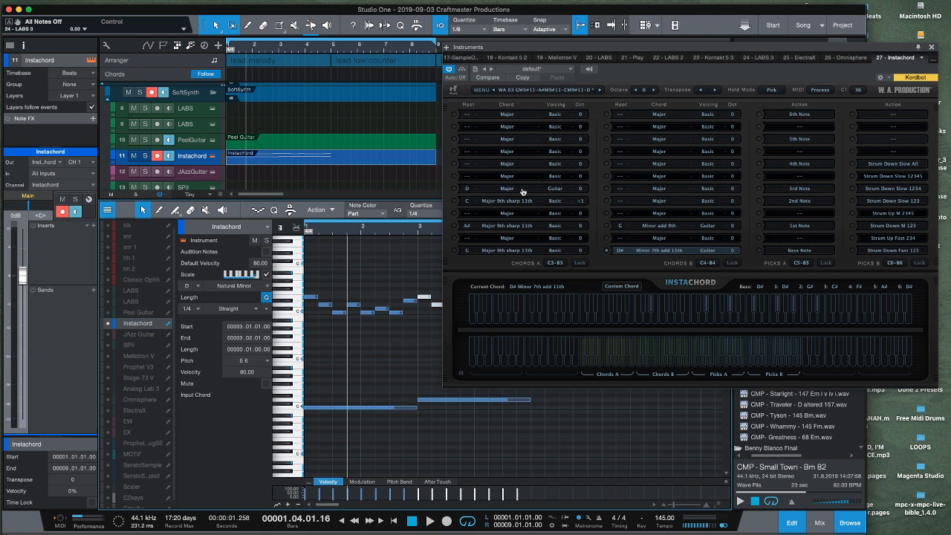
pyautogui.press('F11')
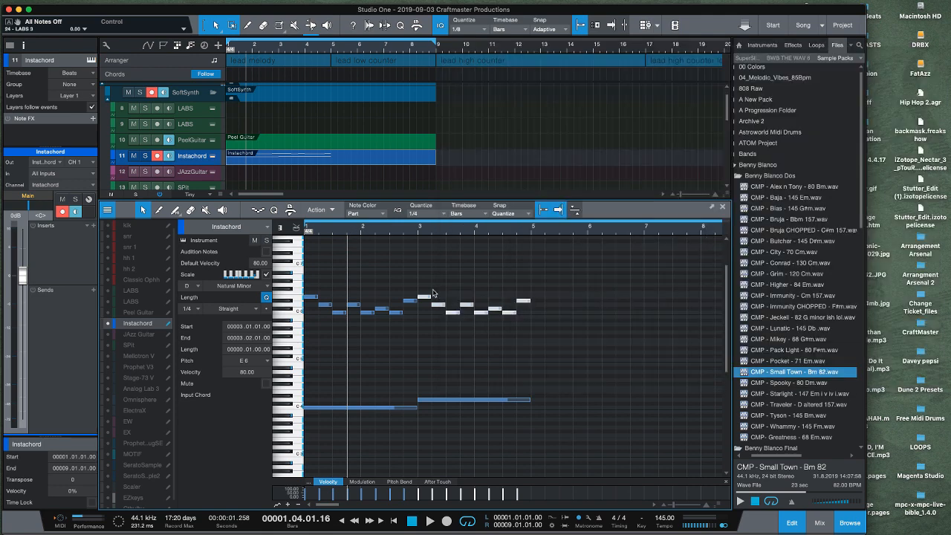
pyautogui.moveTo(346, 234); pyautogui.dragTo(392, 269)
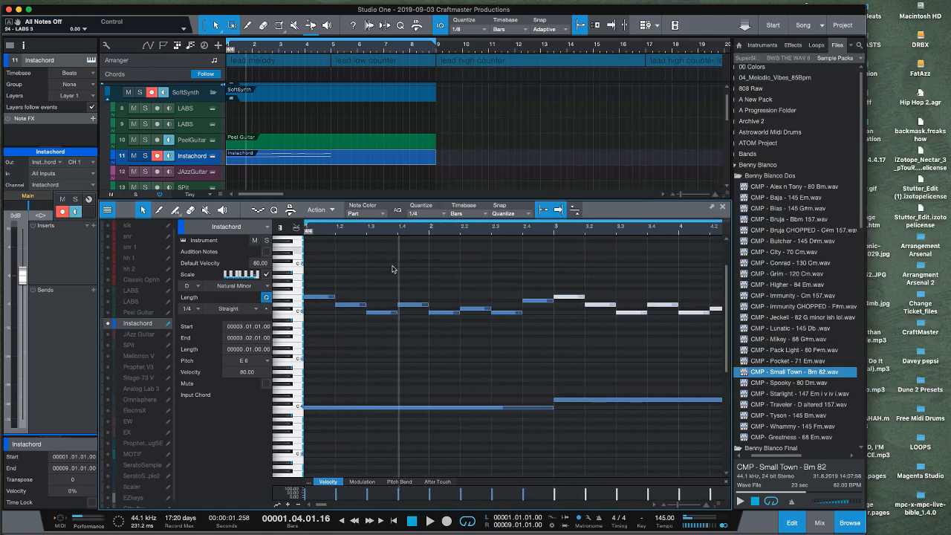
pyautogui.moveTo(352, 308); pyautogui.dragTo(459, 327)
pyautogui.press(',')
pyautogui.press('space')
pyautogui.press('space')
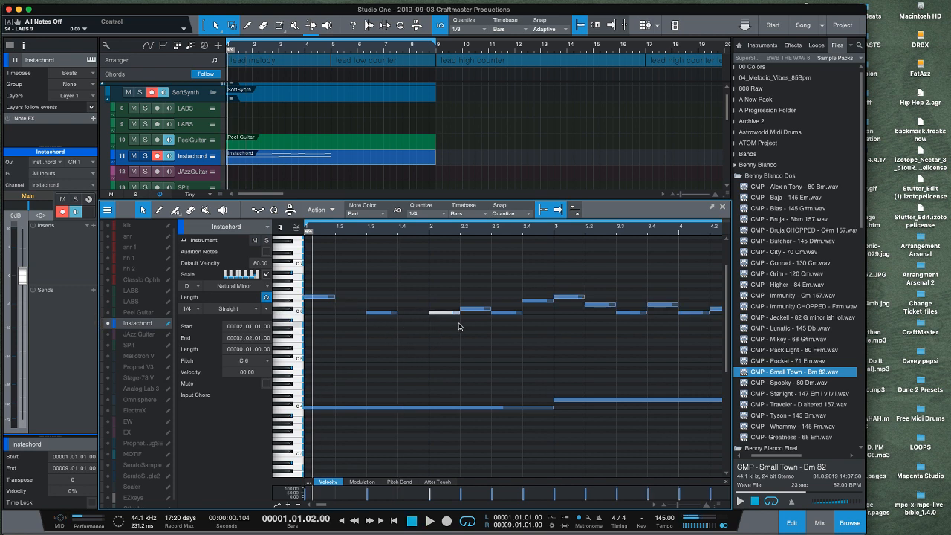
pyautogui.press('Delete')
pyautogui.click(509, 313)
pyautogui.press('Delete')
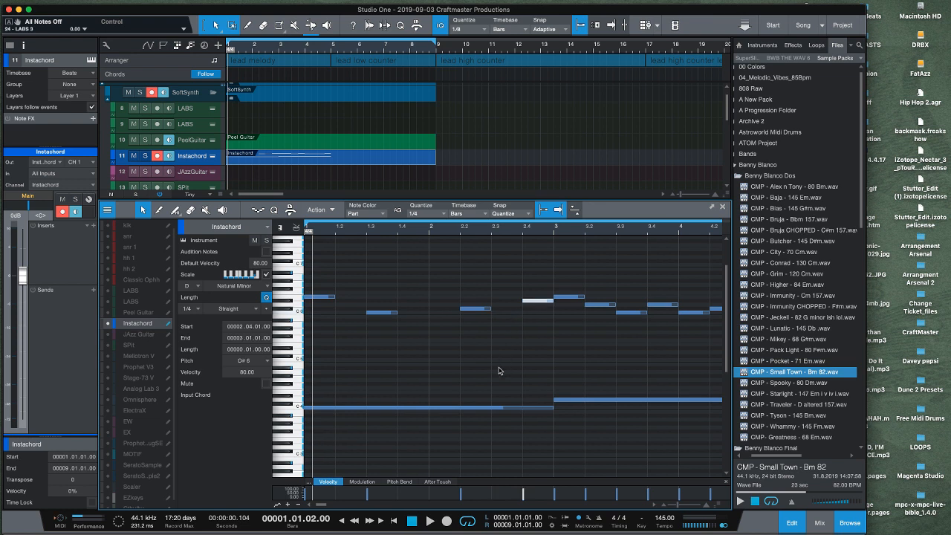
pyautogui.press('space')
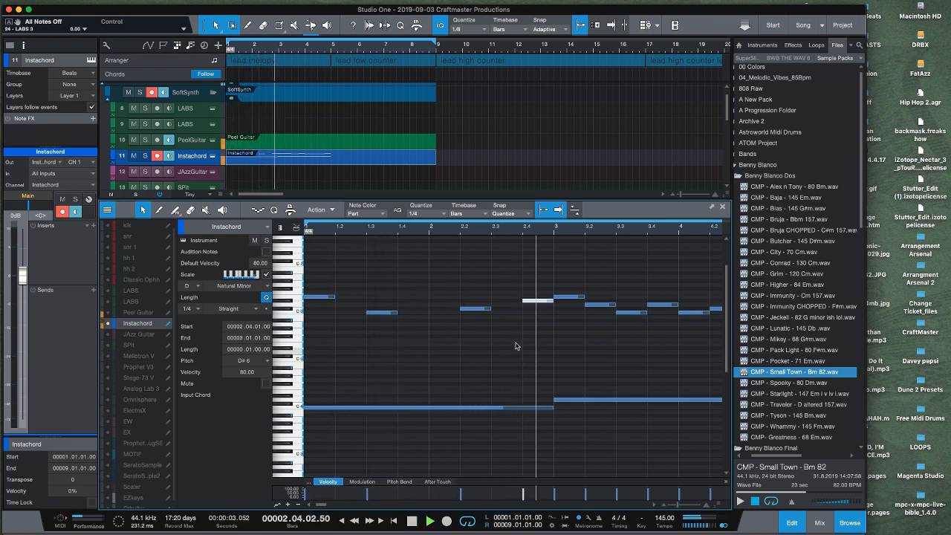
# - Thin bars 3 and 4 to strum notes at 3.1, 3.4, 4.3 and 4.4, and shorten the playback loop to end at bar 5
pyautogui.moveTo(540, 230); pyautogui.dragTo(415, 221)
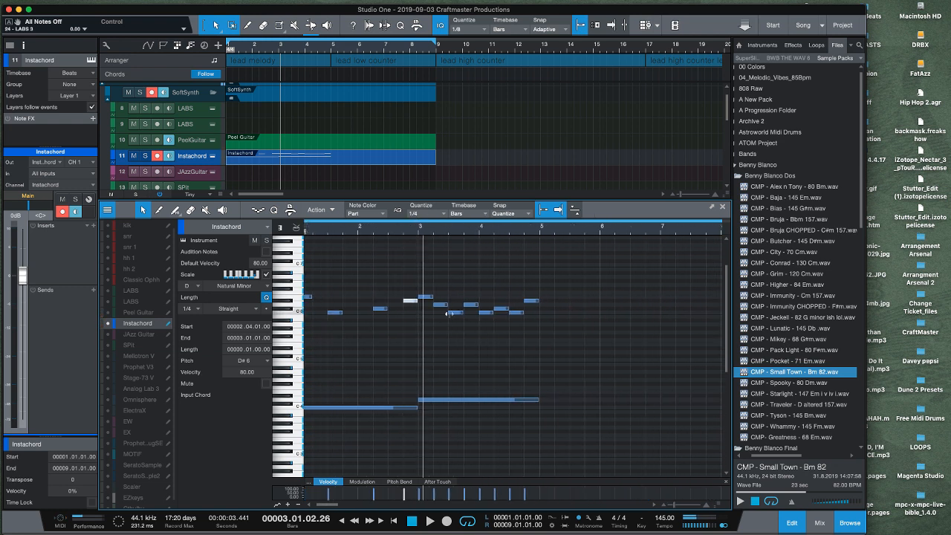
pyautogui.moveTo(445, 309); pyautogui.dragTo(524, 310)
pyautogui.press('space')
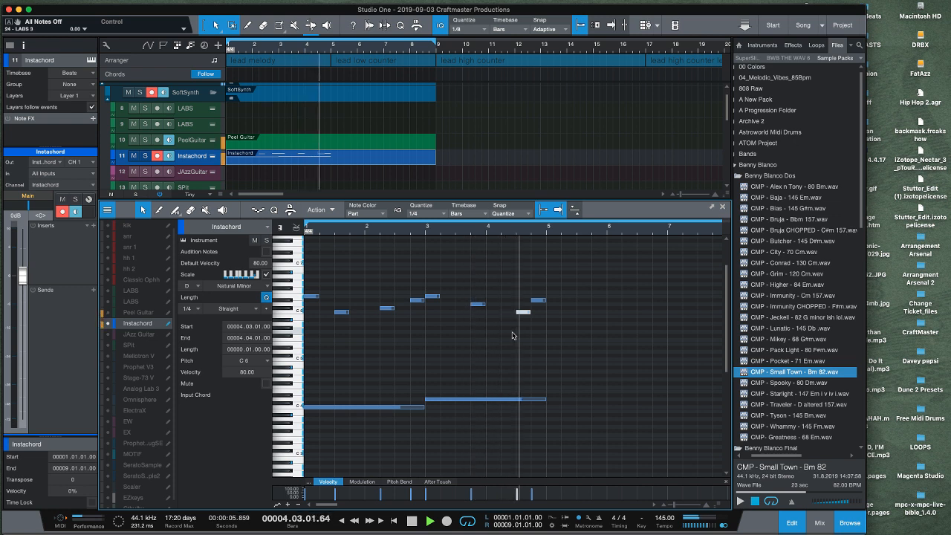
pyautogui.click(556, 211)
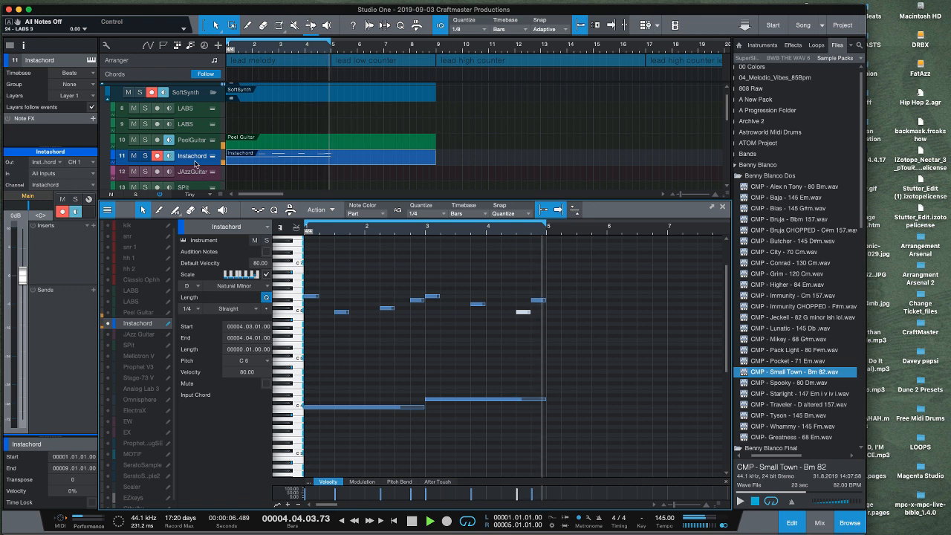
# - Route the Instachord channel's output to the filter bypass bus and check the playback
pyautogui.click(41, 197)
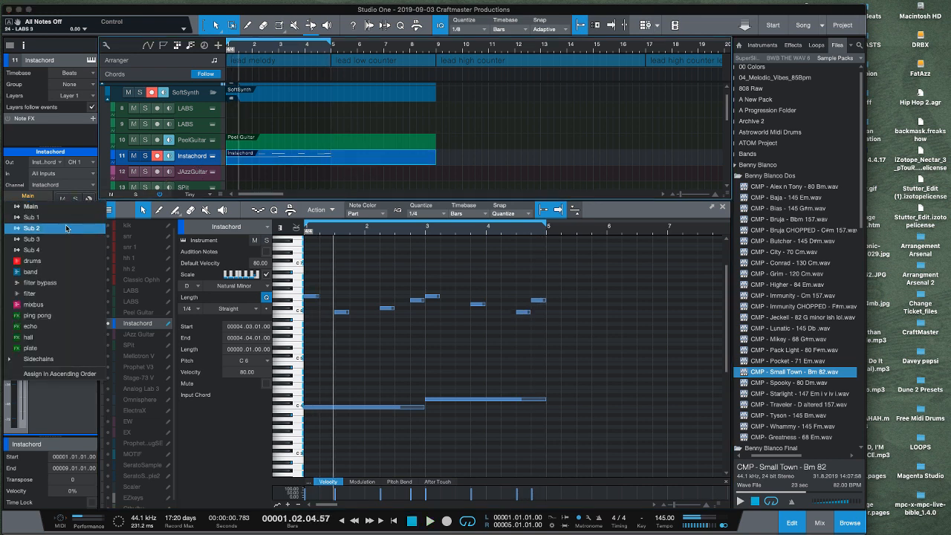
pyautogui.click(70, 277)
pyautogui.press('space')
pyautogui.press('space')
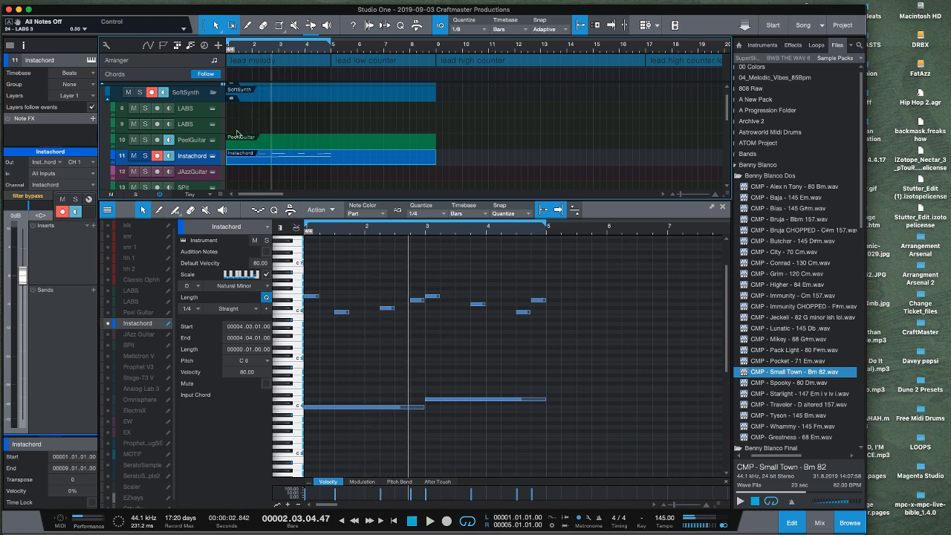
# - Delete the existing part from the PeelGuitar track
pyautogui.click(261, 142)
pyautogui.press('Delete')
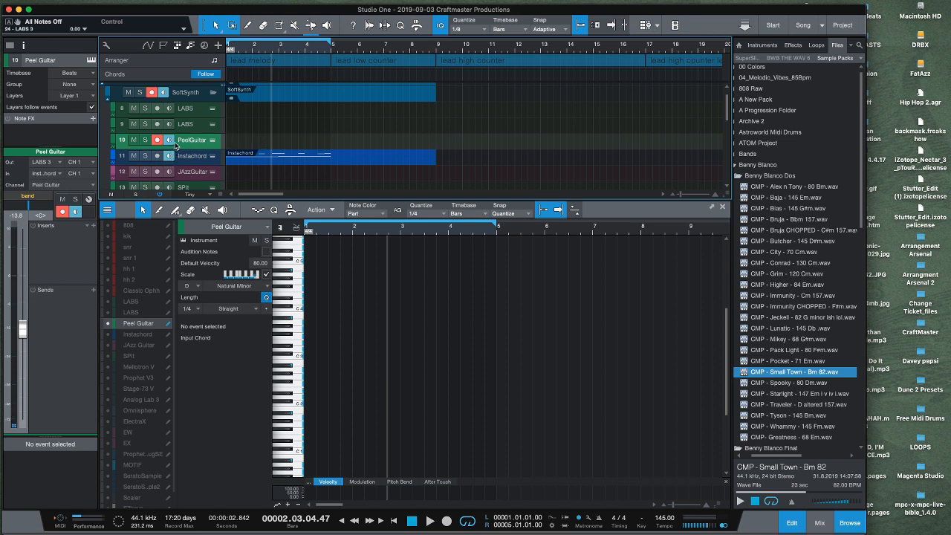
# - Extend the playback loop to 8.4 and record Instachord's output onto the PeelGuitar track from bar 1
pyautogui.scroll(-1, 192, 144)
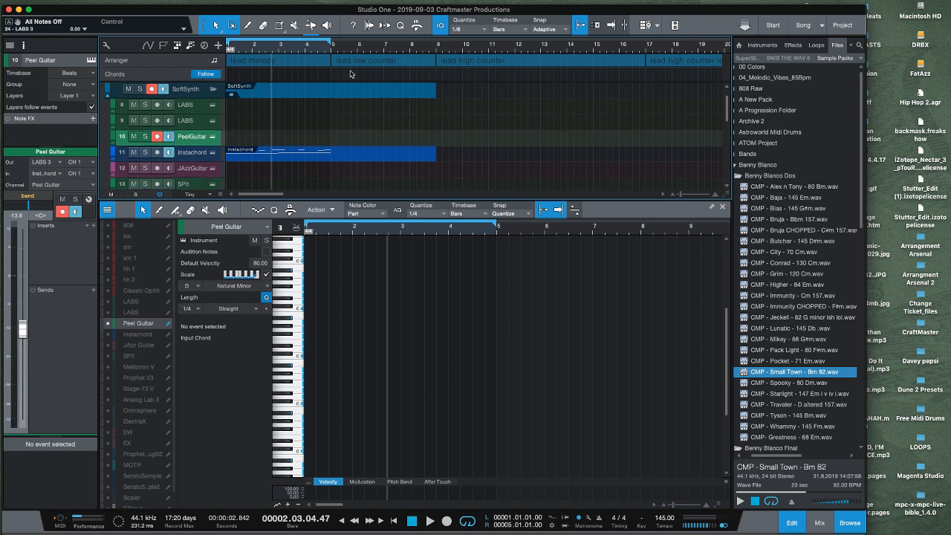
pyautogui.moveTo(332, 43); pyautogui.dragTo(429, 43)
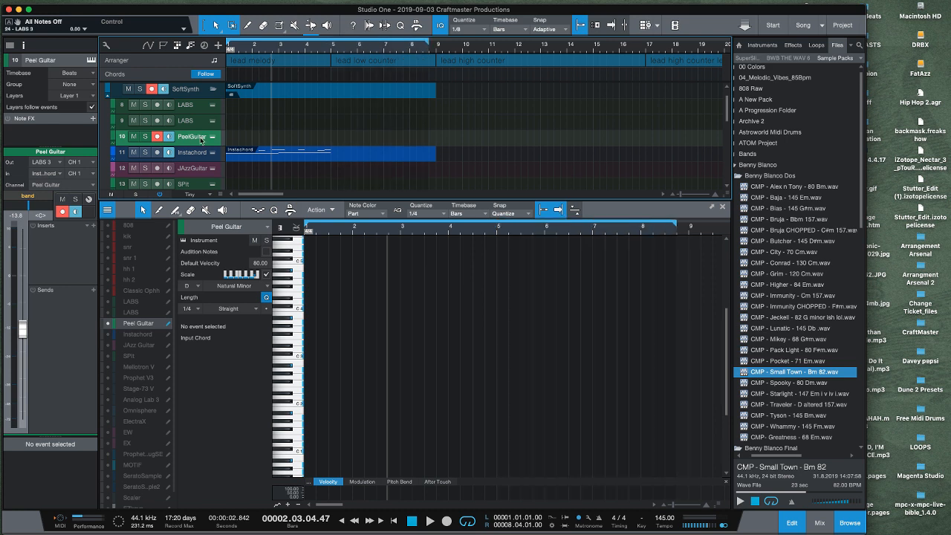
pyautogui.scroll(-1, 199, 145)
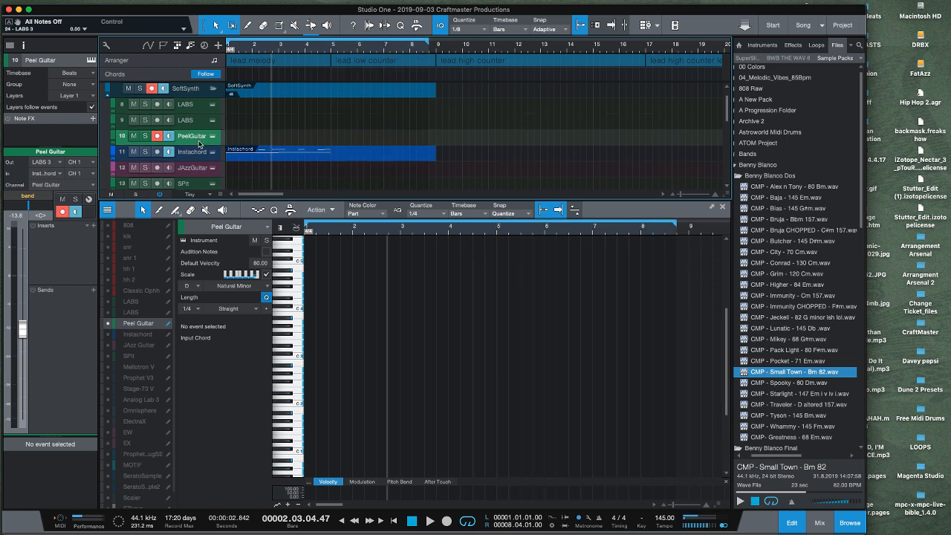
pyautogui.press(',')
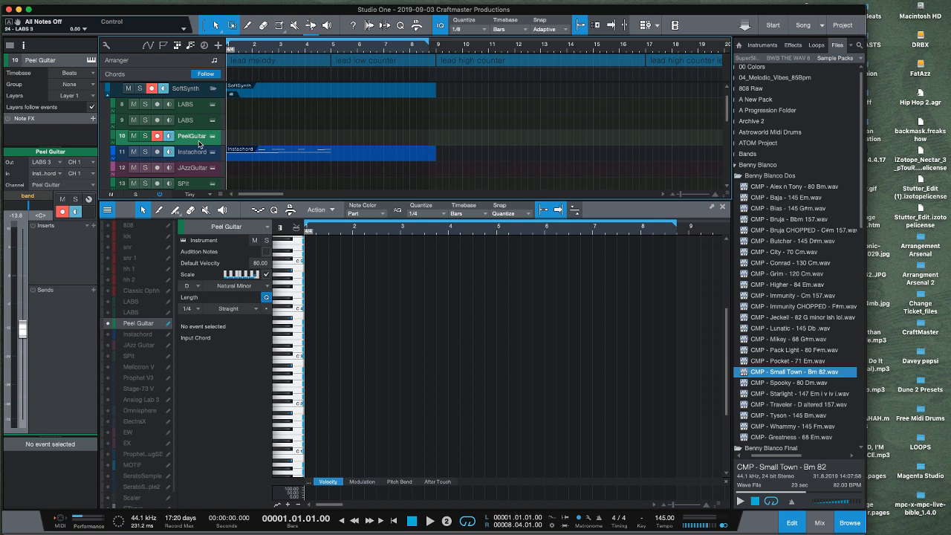
pyautogui.press('KP_Multiply')
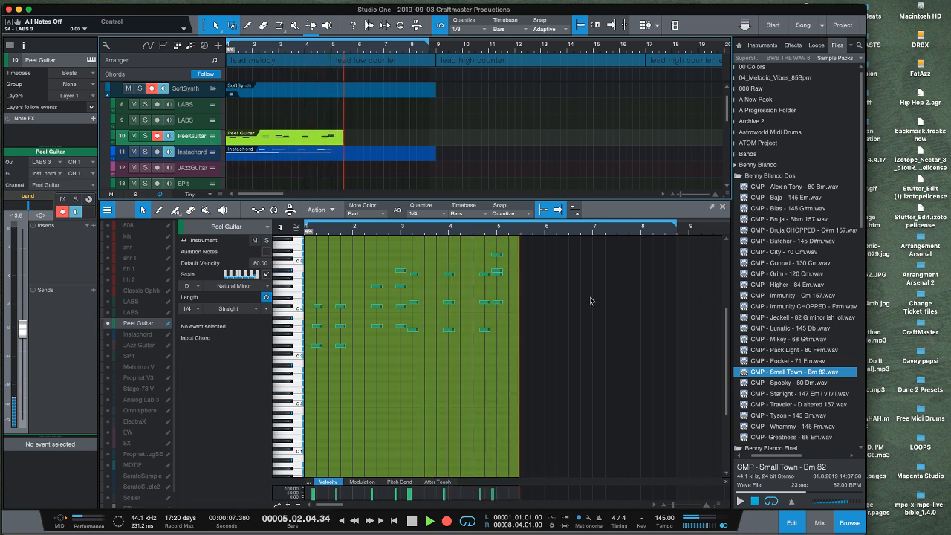
pyautogui.press('space')
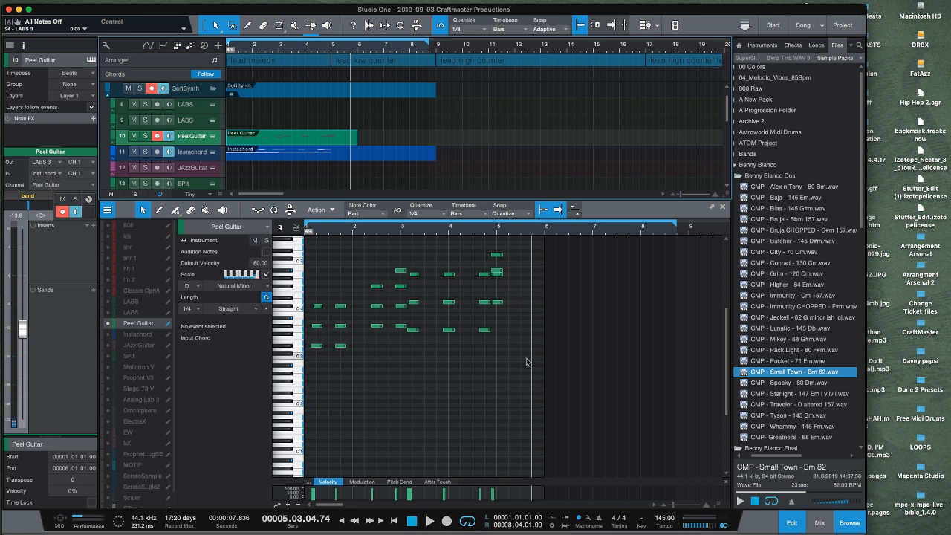
# - Turn off the scale constraint and shift all recorded Peel Guitar notes earlier so the first one starts at 1.1.1.00
pyautogui.moveTo(528, 362); pyautogui.dragTo(468, 288)
pyautogui.hscroll(-5, 394, 320)
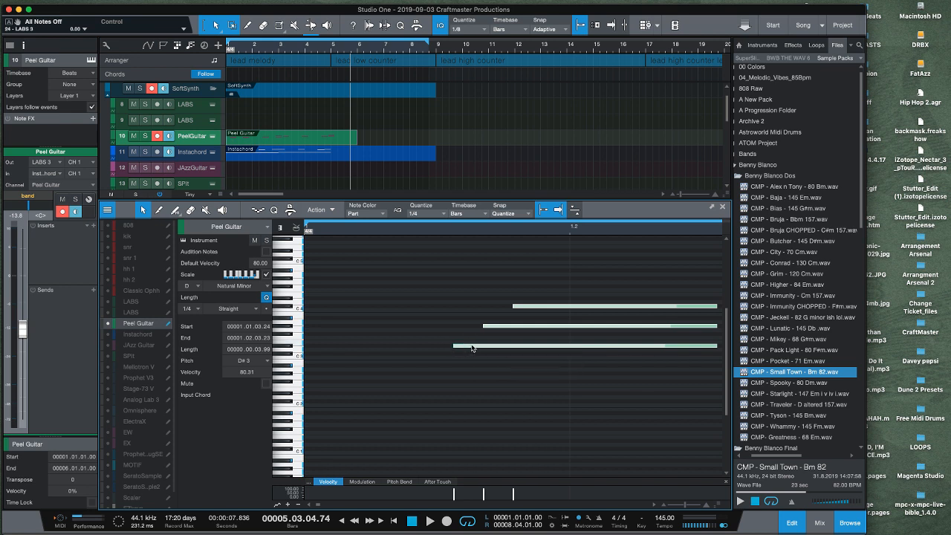
pyautogui.moveTo(471, 347); pyautogui.dragTo(450, 345)
pyautogui.press('Escape')
pyautogui.press('super+z')
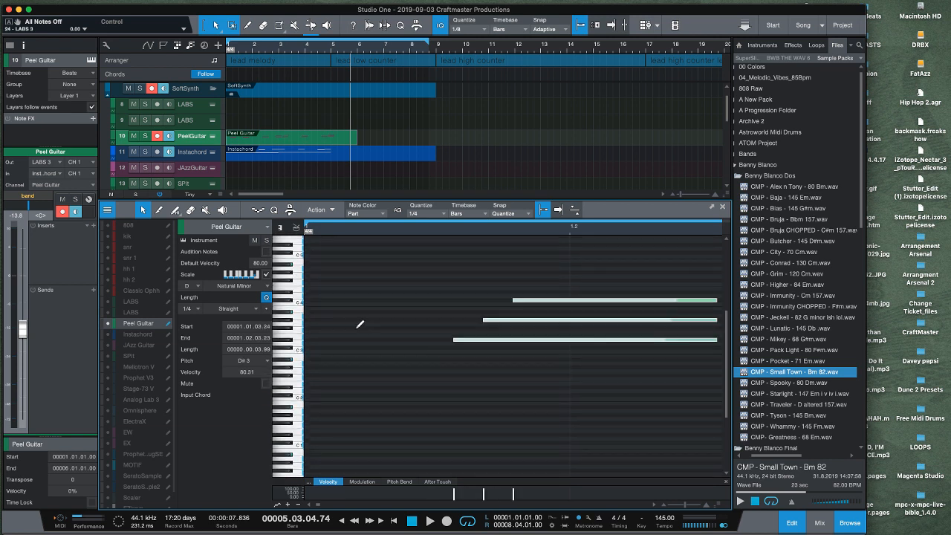
pyautogui.click(268, 275)
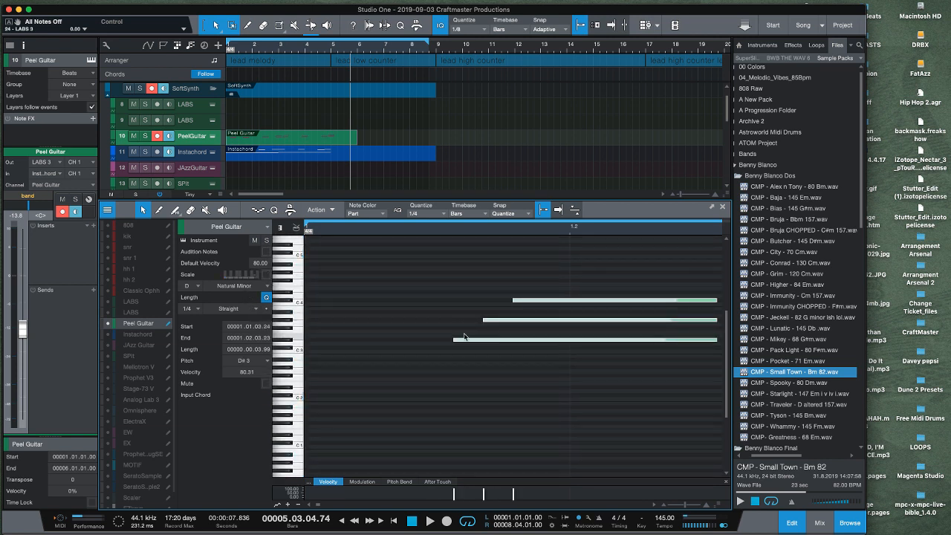
pyautogui.moveTo(462, 343); pyautogui.dragTo(324, 344)
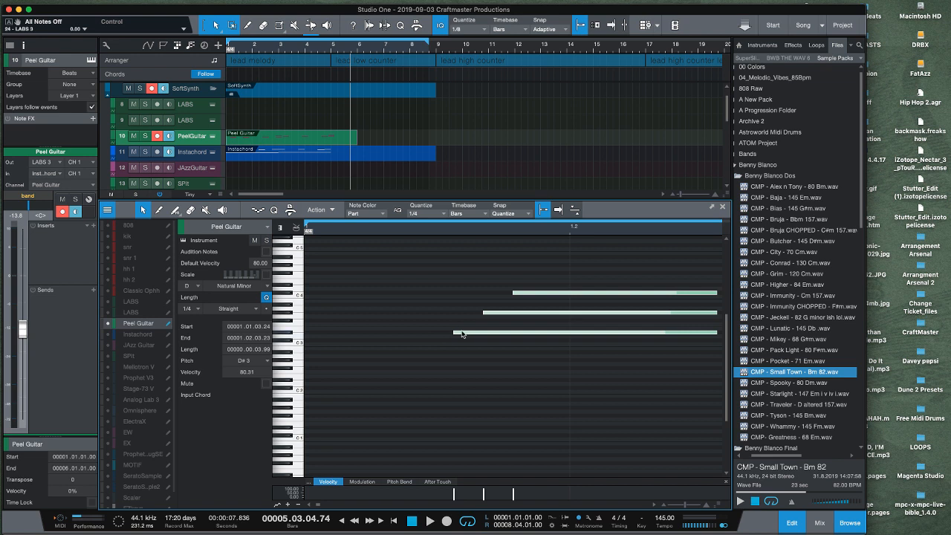
pyautogui.moveTo(455, 333); pyautogui.dragTo(324, 334)
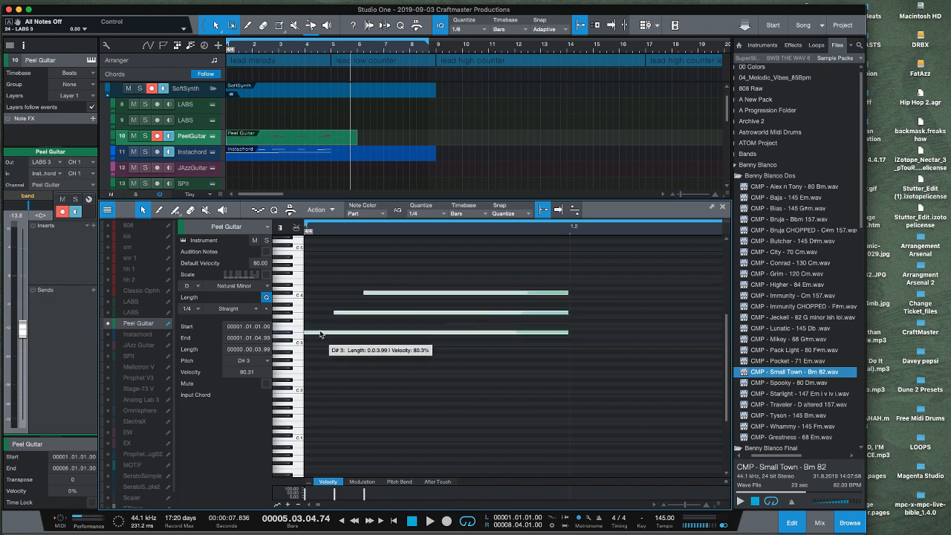
# - Play the aligned part, mute the Instachord track, and reopen the Peel Guitar part for editing
pyautogui.press('space')
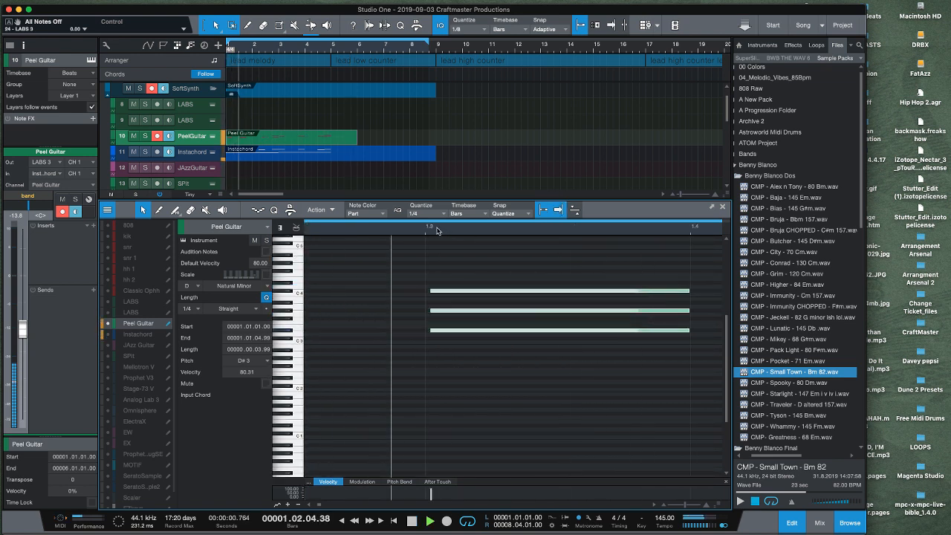
pyautogui.moveTo(434, 229); pyautogui.dragTo(444, 189)
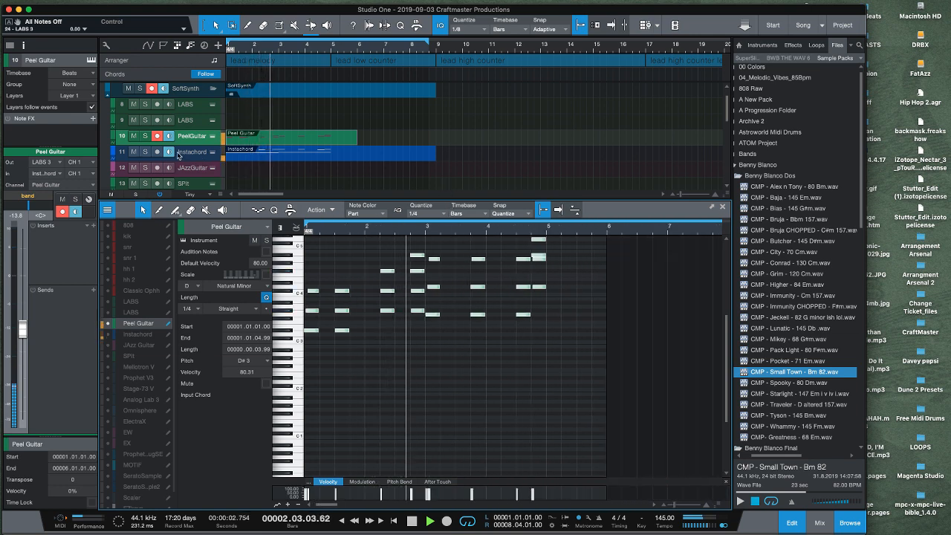
pyautogui.click(134, 152)
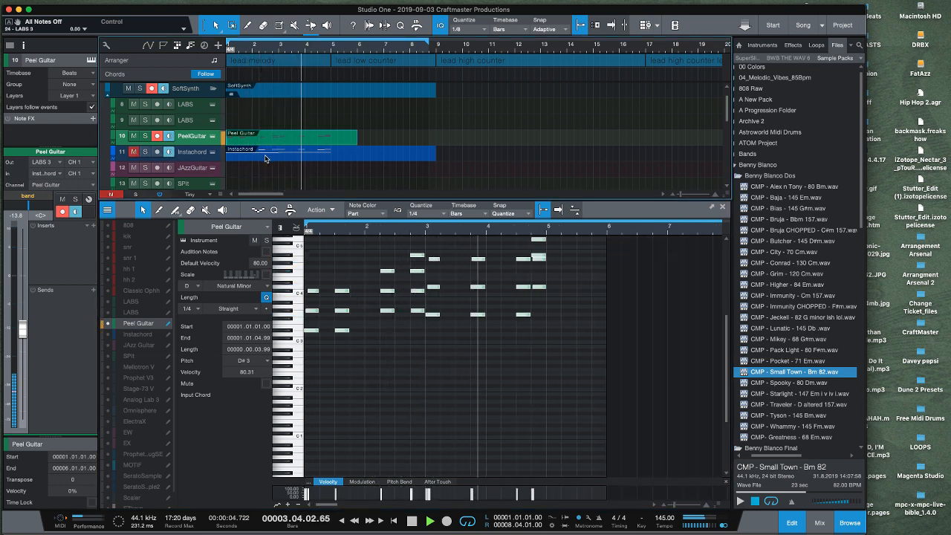
pyautogui.click(239, 152)
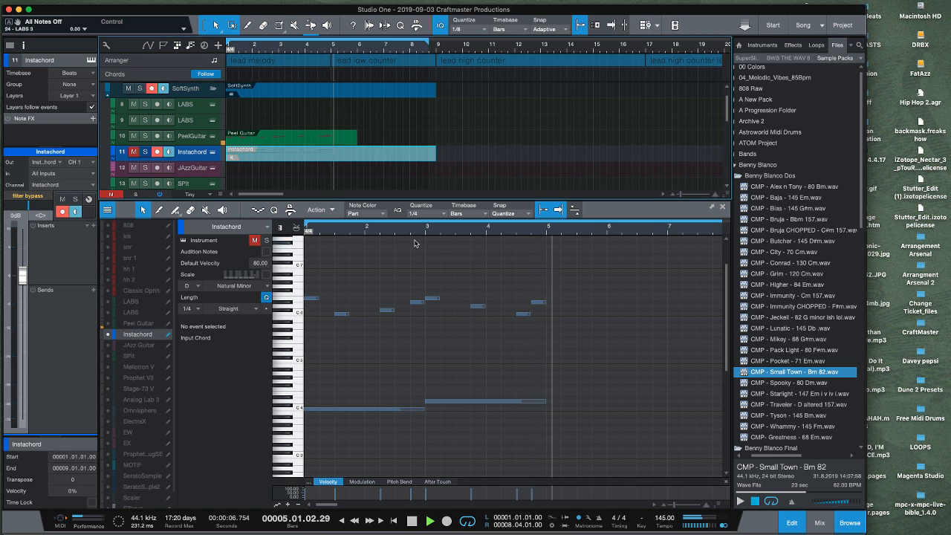
pyautogui.click(342, 139)
pyautogui.press(',')
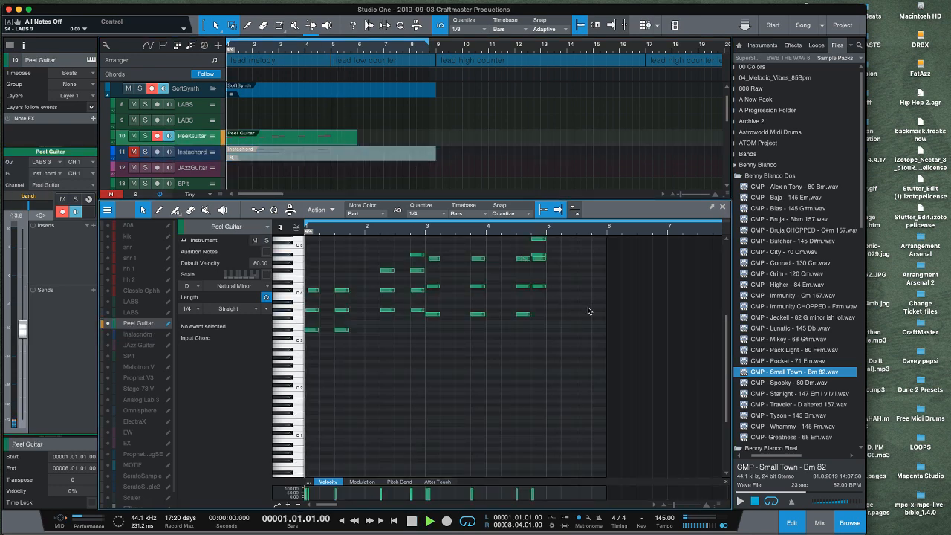
# - Mute the A#4 note in the chord at 4.4 and shorten the playback loop to end at bar 5
pyautogui.press('space')
pyautogui.moveTo(568, 227)
pyautogui.mouseDown()
pyautogui.moveTo(565, 245)
pyautogui.moveTo(562, 235)
pyautogui.mouseUp()
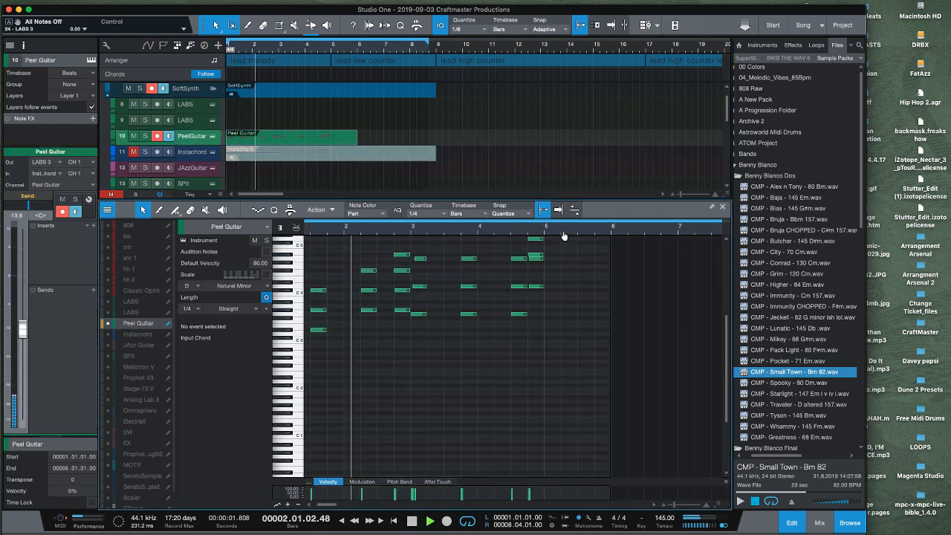
pyautogui.scroll(2, 562, 273)
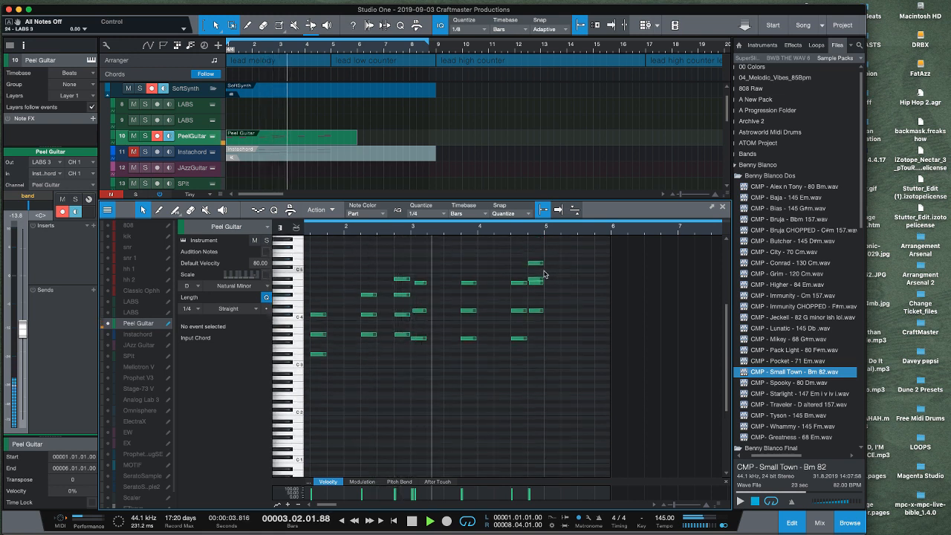
pyautogui.click(537, 282)
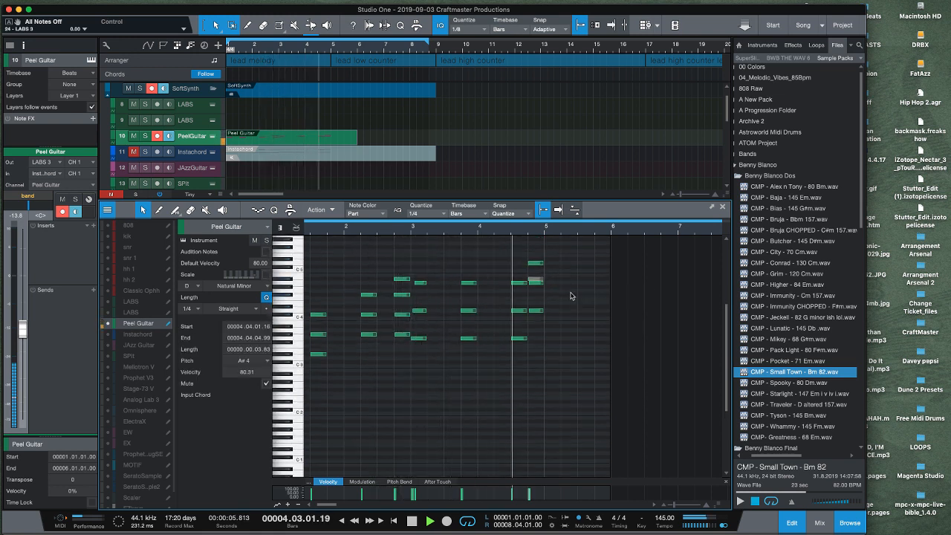
pyautogui.press('space')
pyautogui.press(',')
pyautogui.press('space')
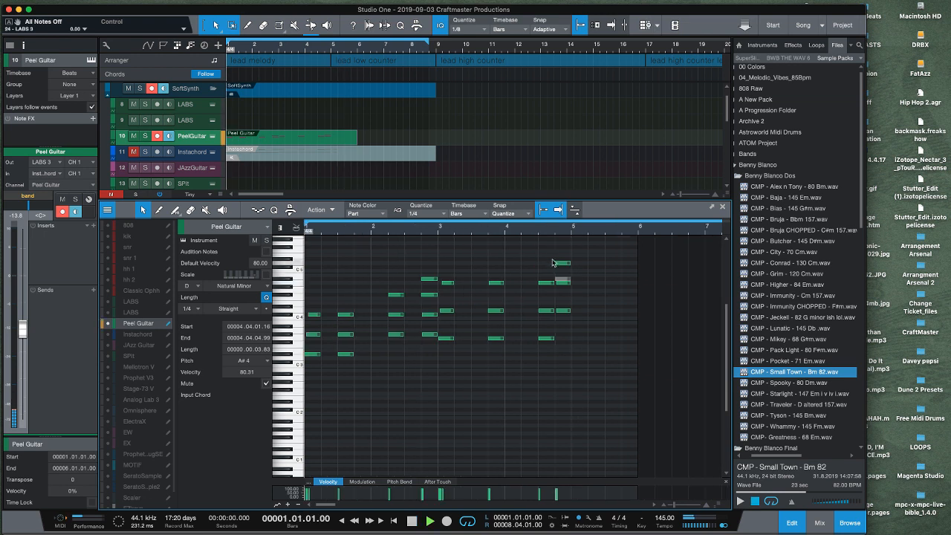
pyautogui.moveTo(571, 225); pyautogui.dragTo(266, 233)
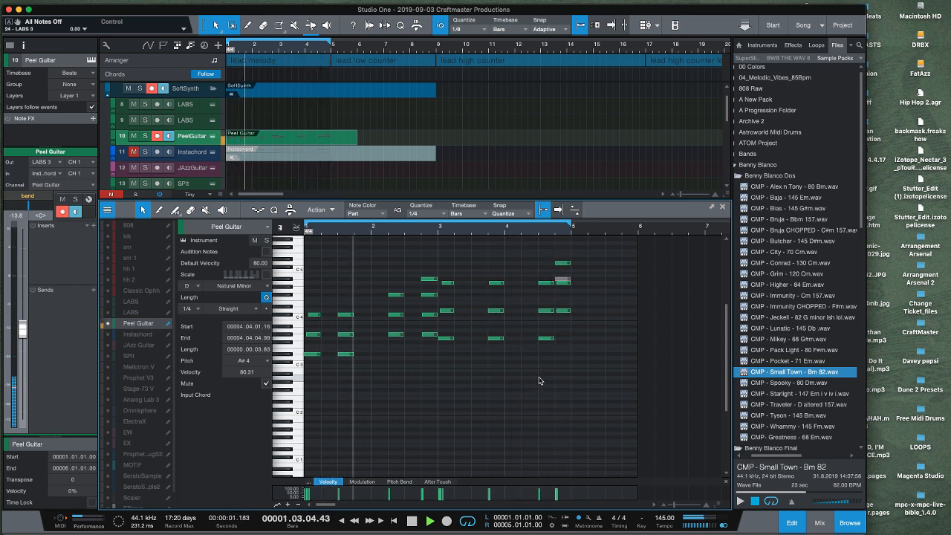
pyautogui.press('space')
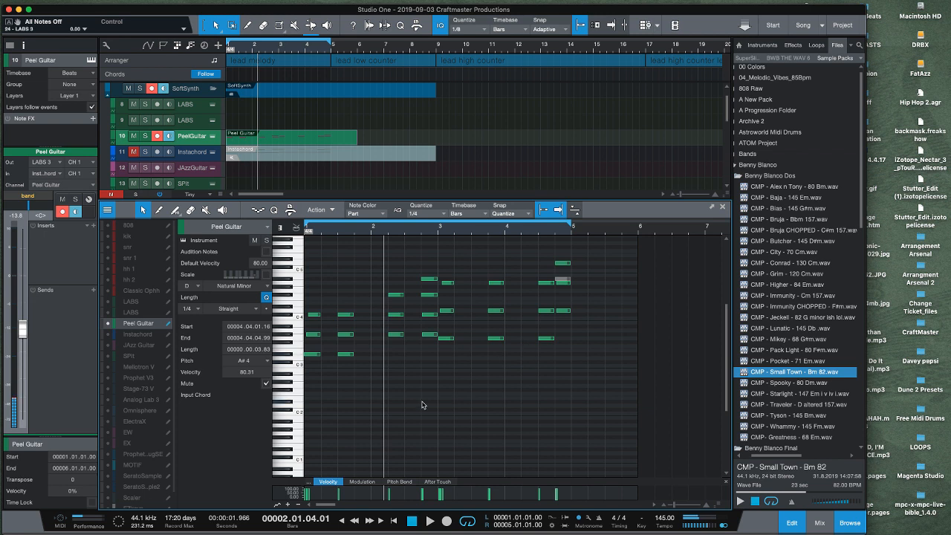
# - Insert Guitar Rig 5 on the Peel Guitar channel
pyautogui.click(93, 226)
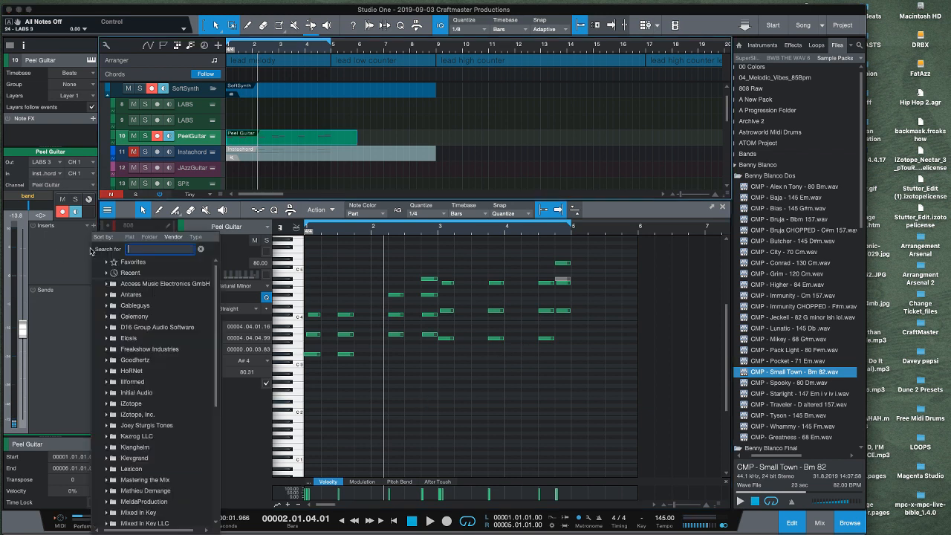
pyautogui.write('guit')
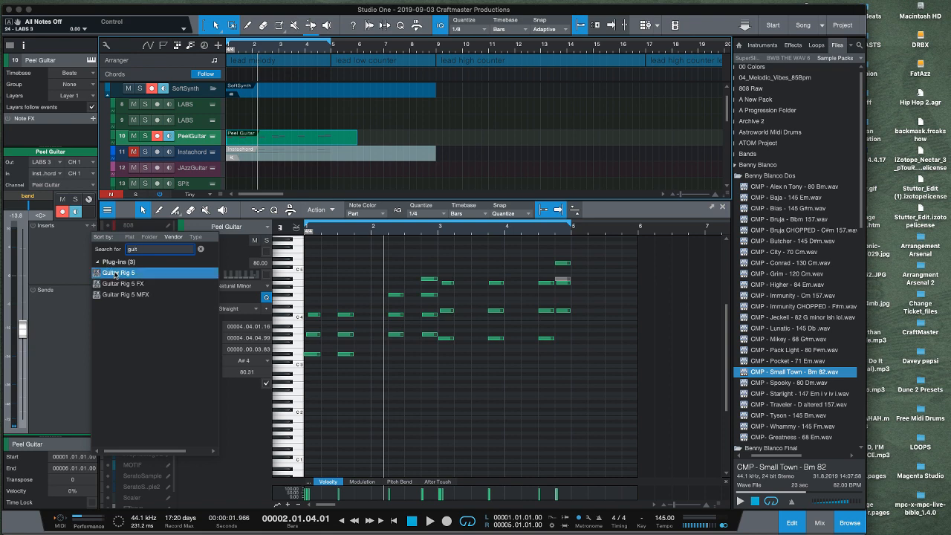
pyautogui.click(116, 274)
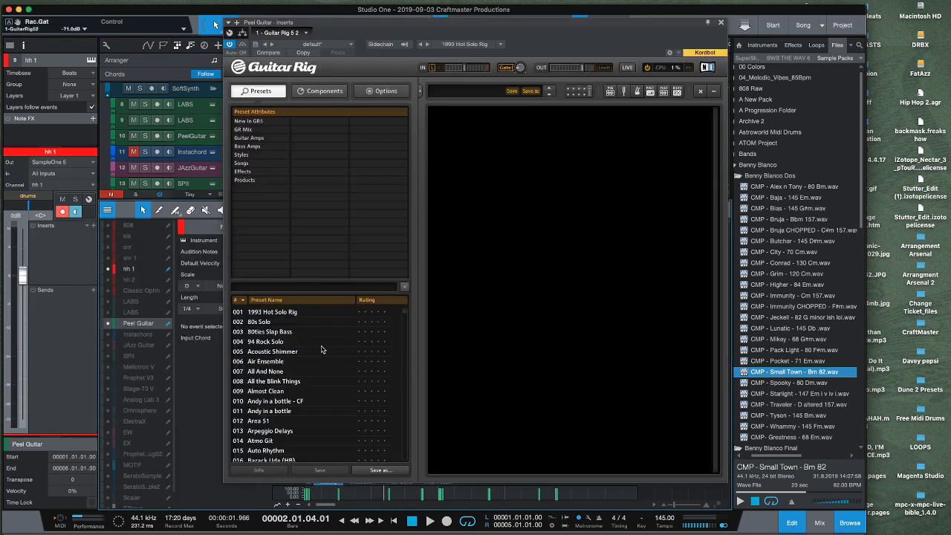
# - Audition the 94 Rock Solo and Acoustic Shimmer presets during playback and load Atmo Git
pyautogui.click(318, 343)
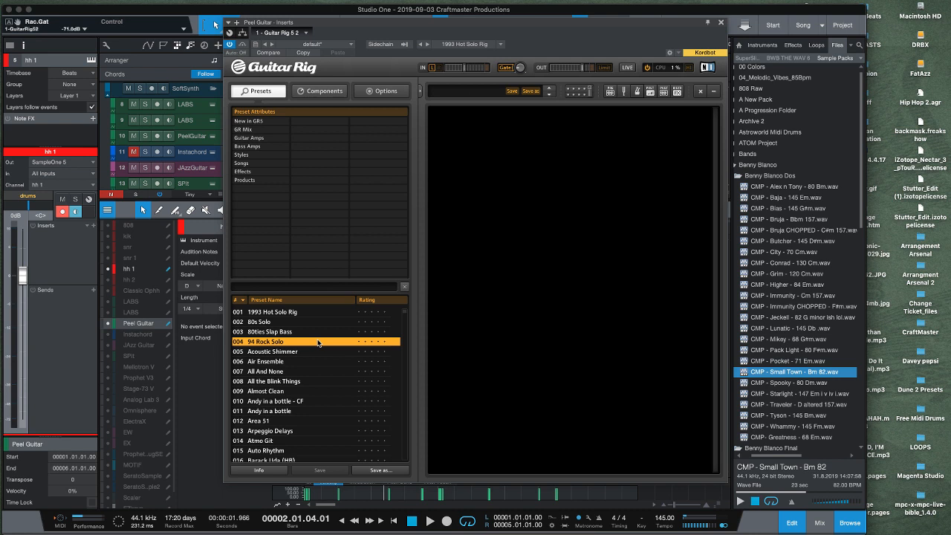
pyautogui.press('space')
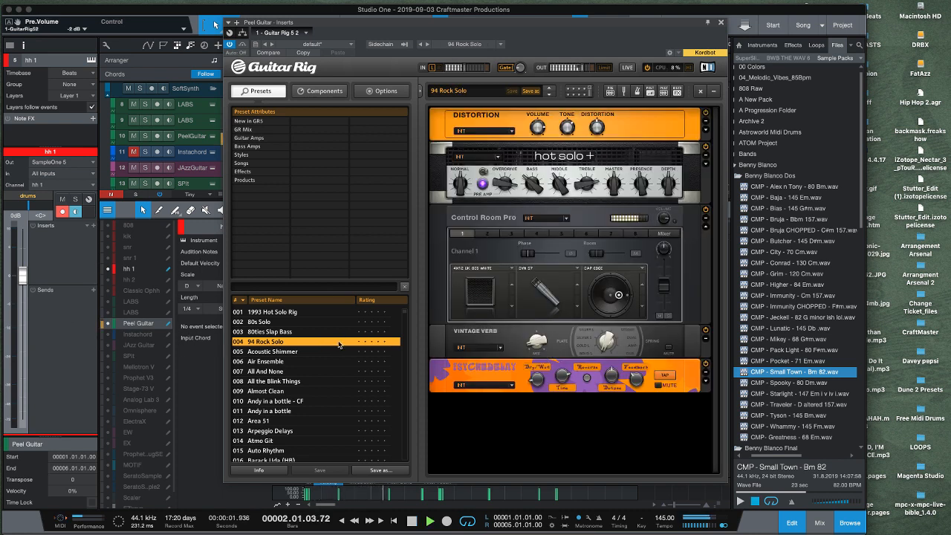
pyautogui.click(318, 352)
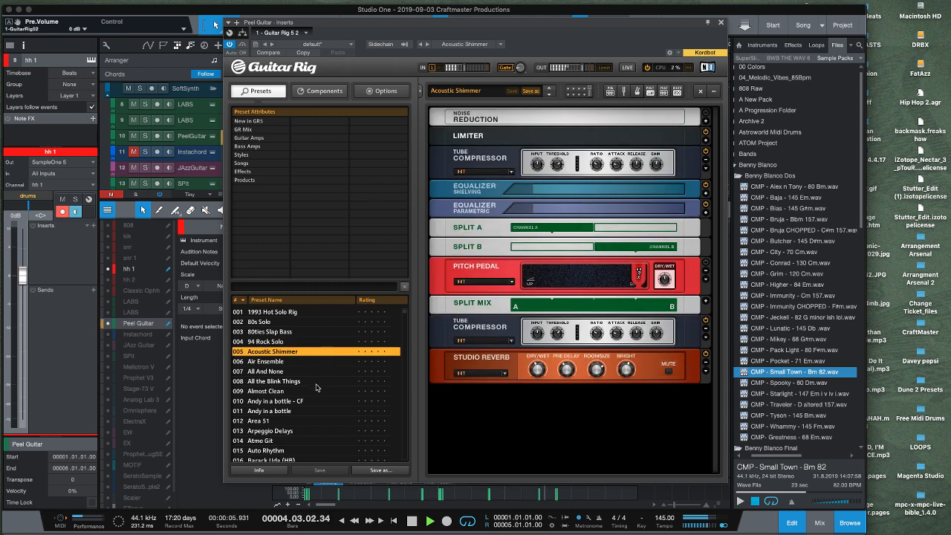
pyautogui.click(317, 441)
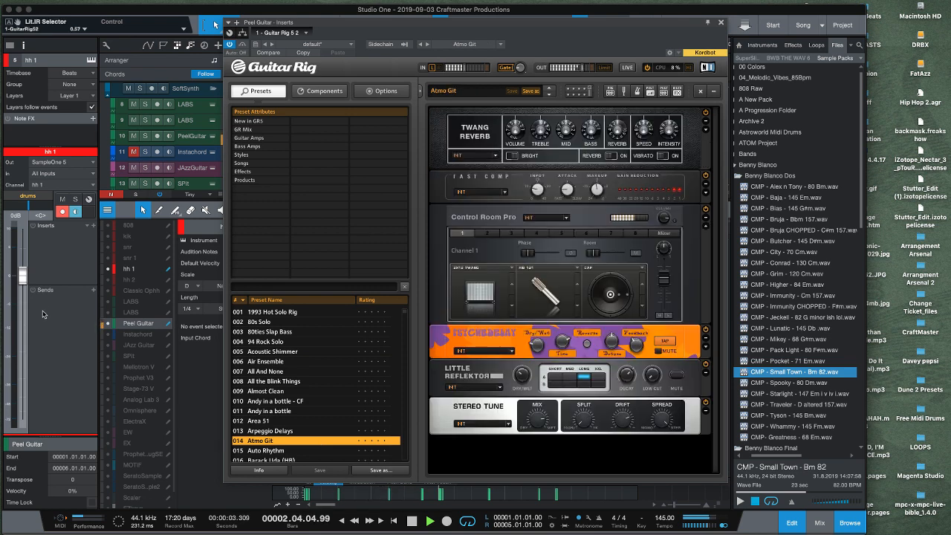
# - Lower the PeelGuitar track's volume to -19.2 dB, stopping playback and closing the Guitar Rig window
pyautogui.click(203, 140)
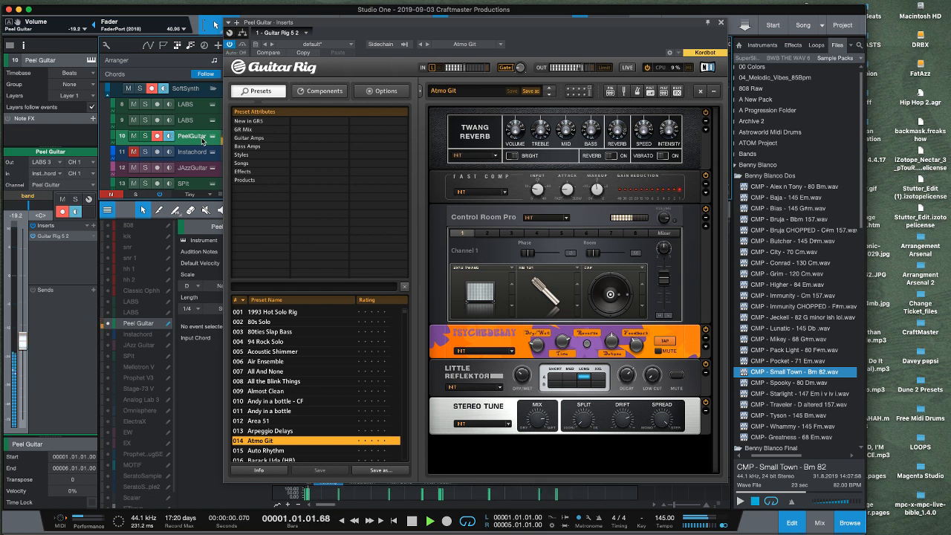
pyautogui.press('space')
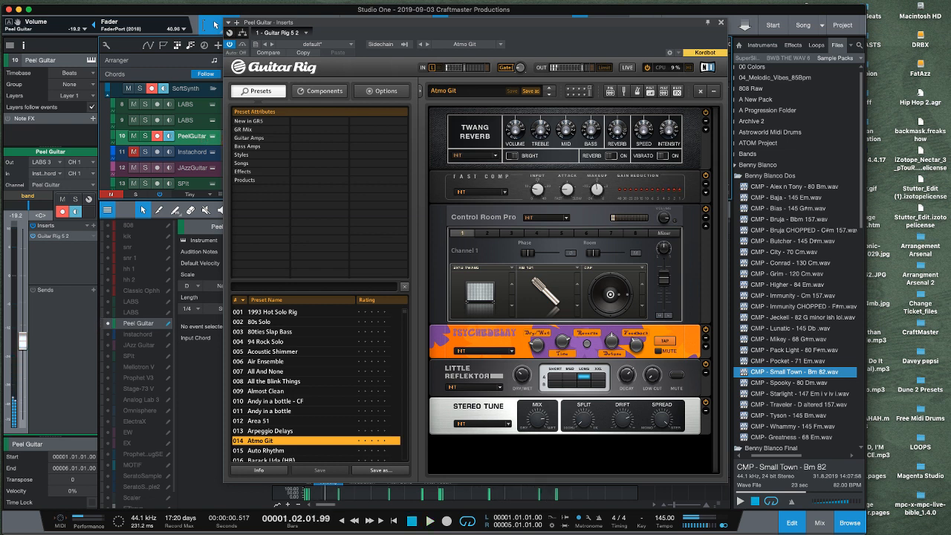
pyautogui.click(720, 23)
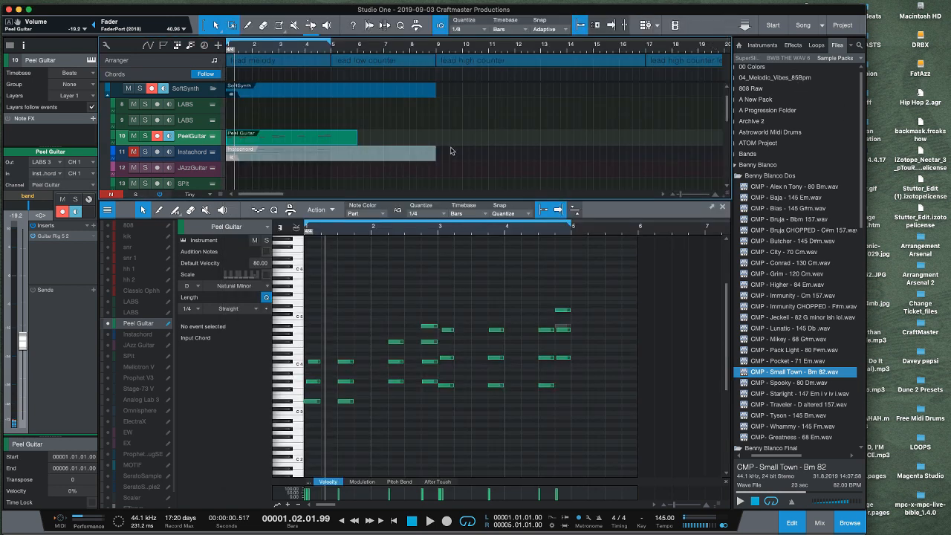
# - Clear all notes from the Peel Guitar part and delete the Instachord part
pyautogui.hotkey('ctrl', 'a')
pyautogui.press('Delete')
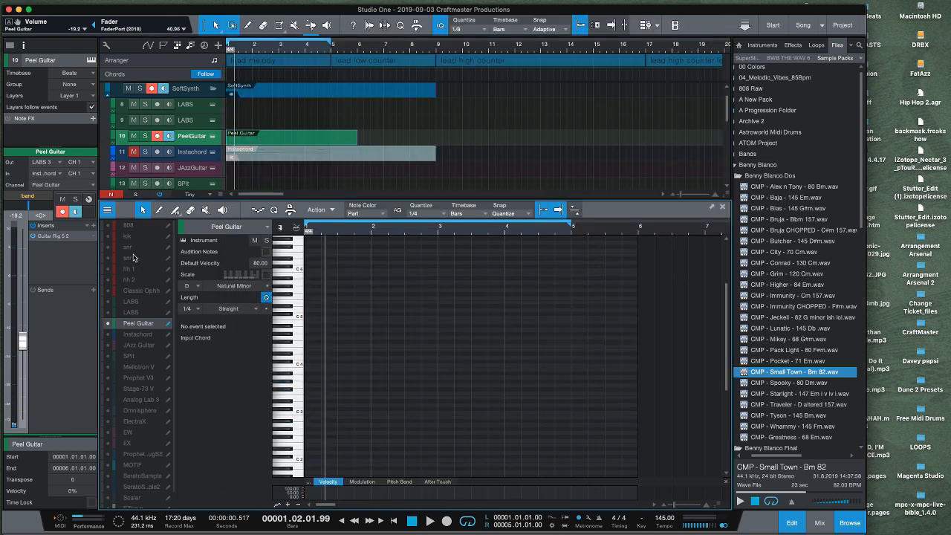
pyautogui.click(262, 146)
pyautogui.press('Delete')
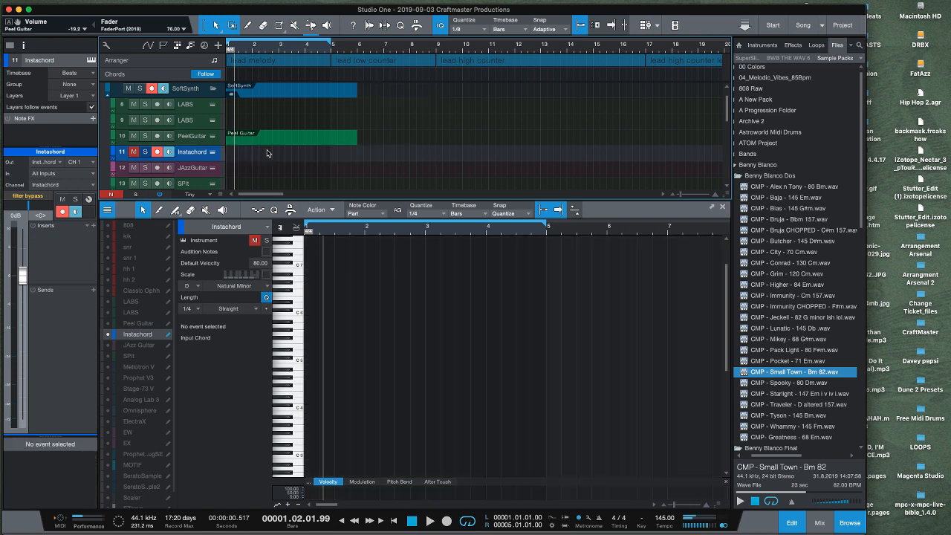
pyautogui.click(276, 137)
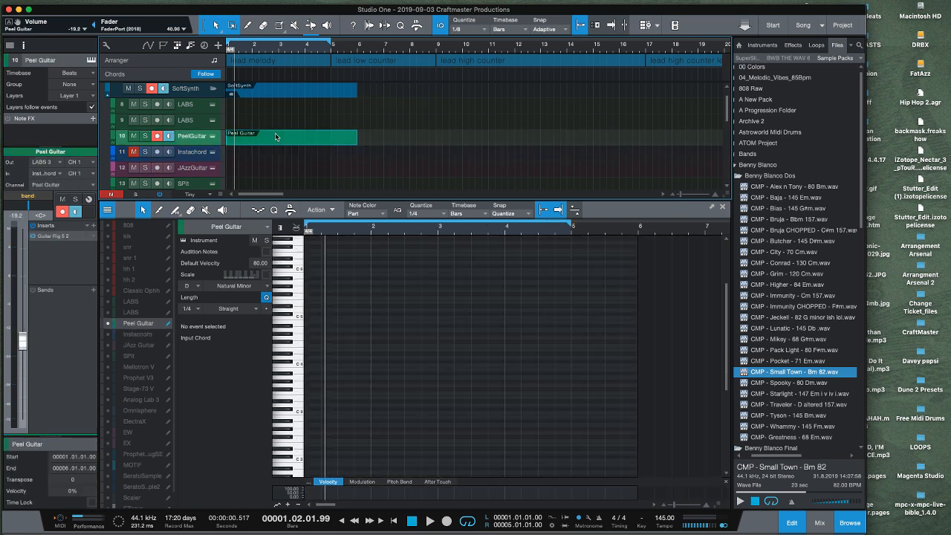
# - Delete the emptied Peel Guitar part and look through the track list for another instrument
pyautogui.press('Delete')
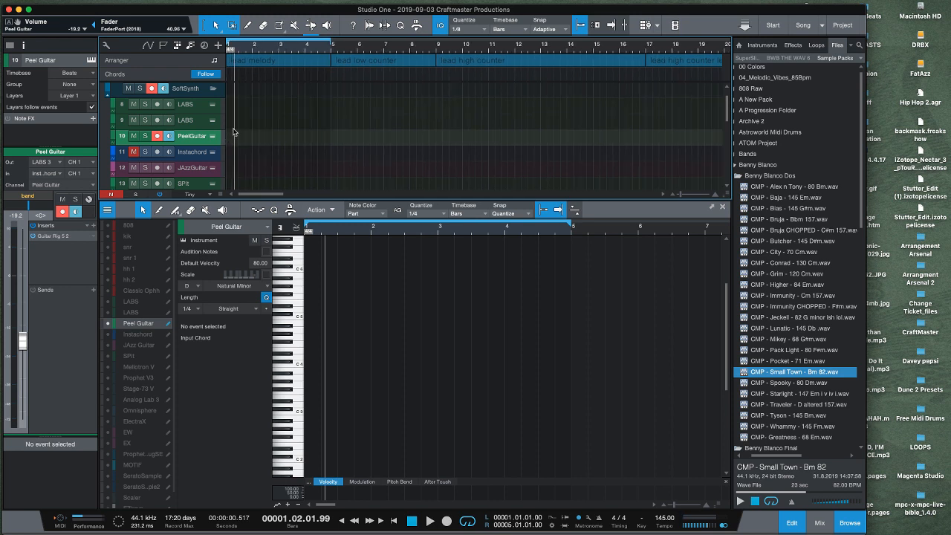
pyautogui.scroll(-8, 236, 142)
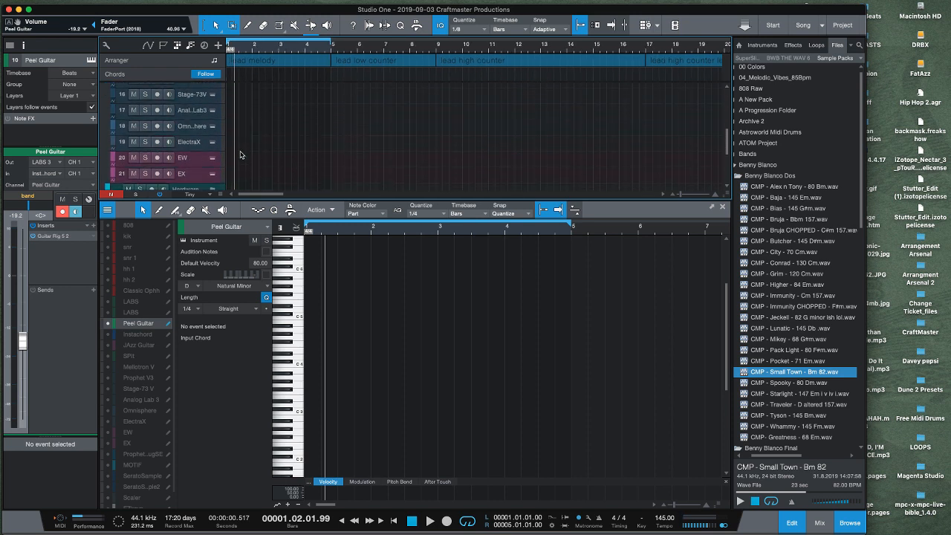
pyautogui.scroll(-4, 240, 155)
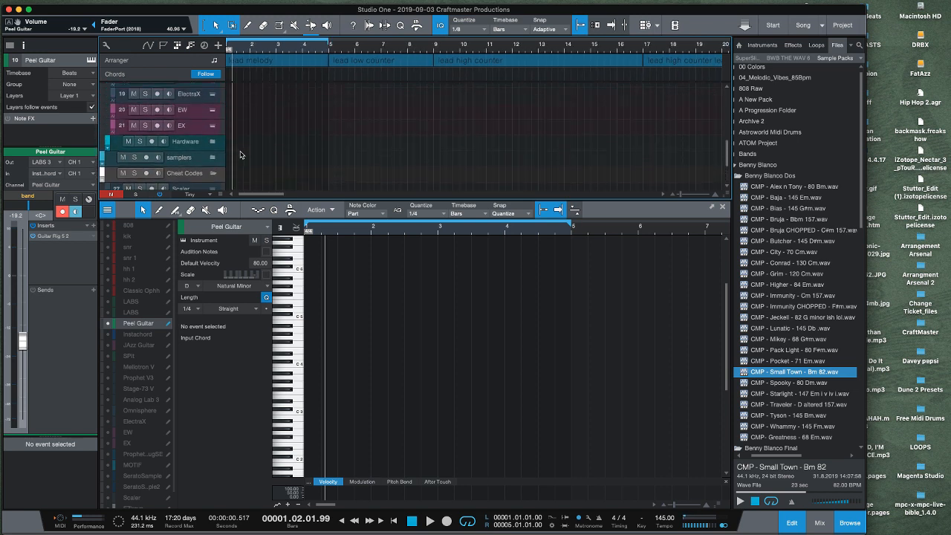
pyautogui.scroll(12, 240, 154)
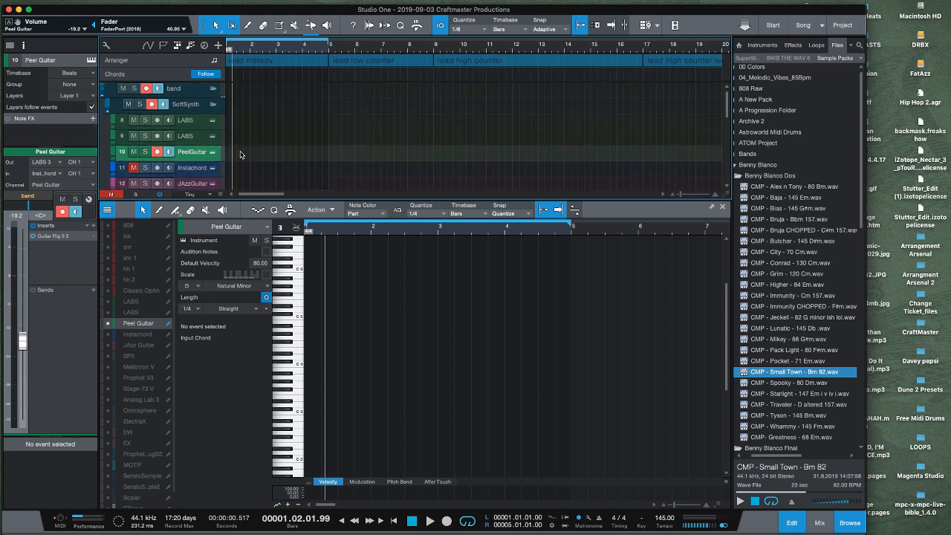
pyautogui.scroll(-2, 240, 154)
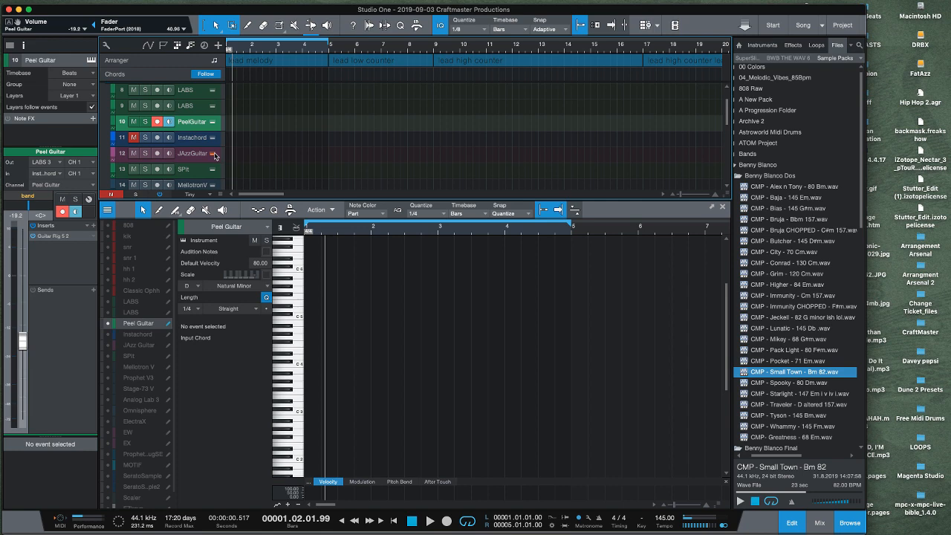
# - Load the CUBALLZ snapshot in the JAzzGuitar track's Evolution Jazz Archtop instrument and close its window
pyautogui.click(213, 154)
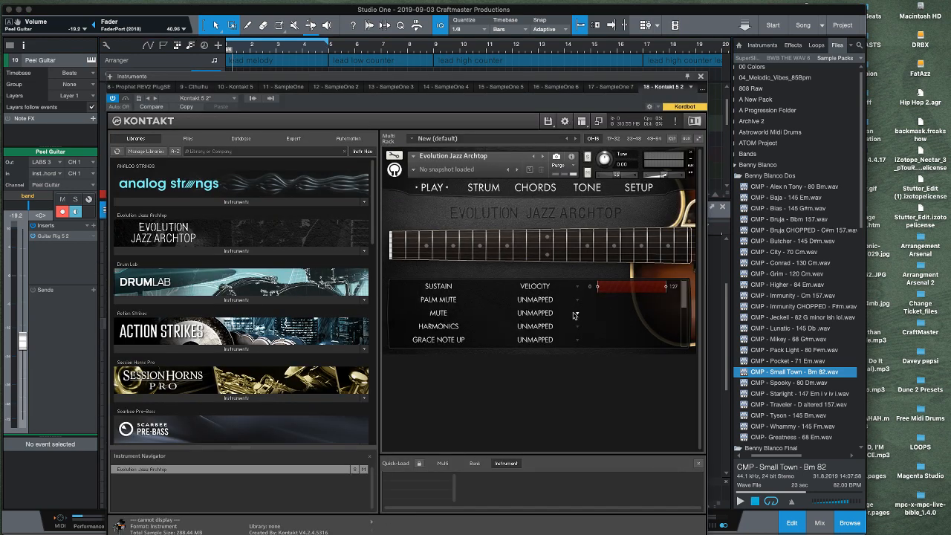
pyautogui.click(508, 171)
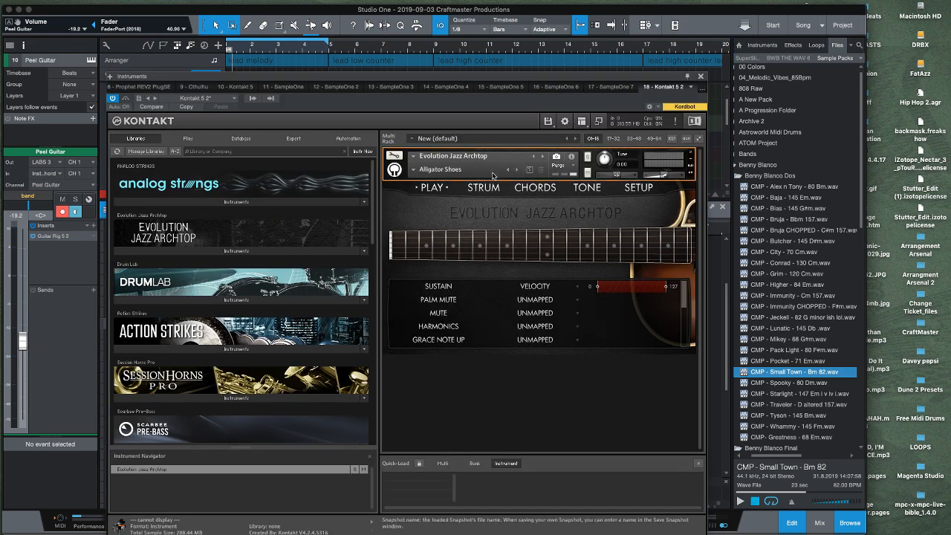
pyautogui.click(422, 170)
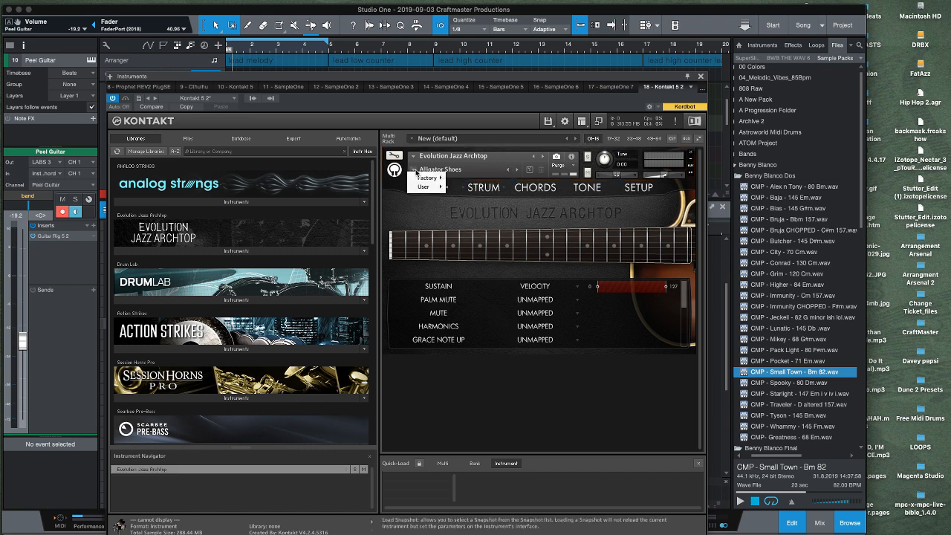
pyautogui.moveTo(437, 180)
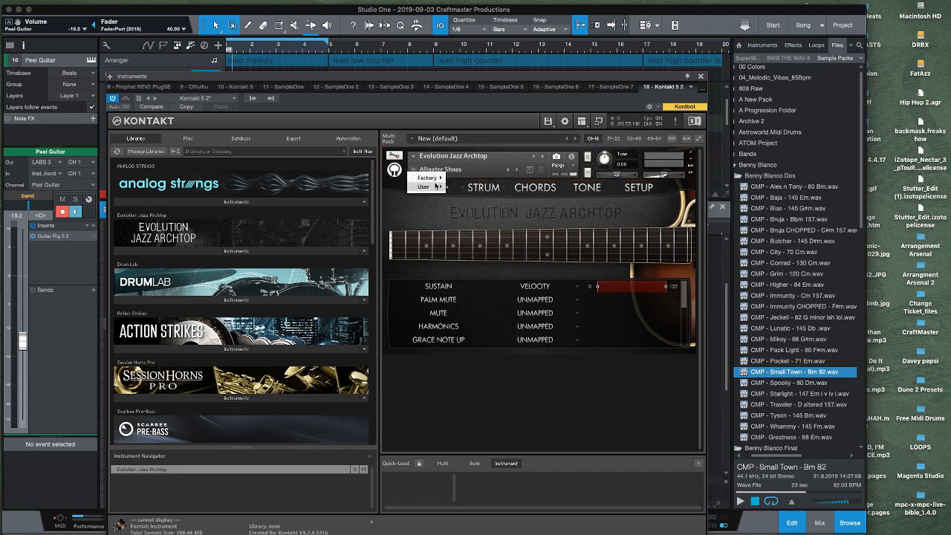
pyautogui.click(472, 188)
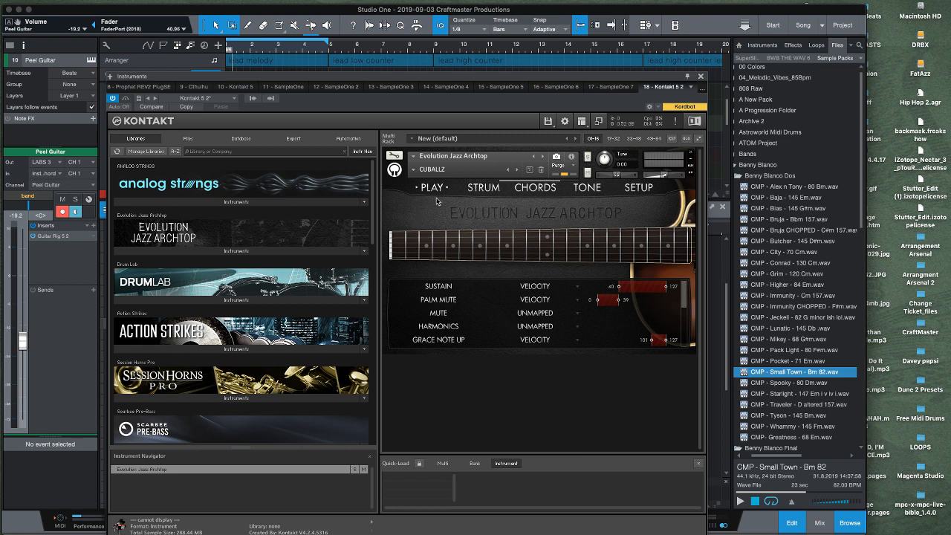
pyautogui.click(701, 77)
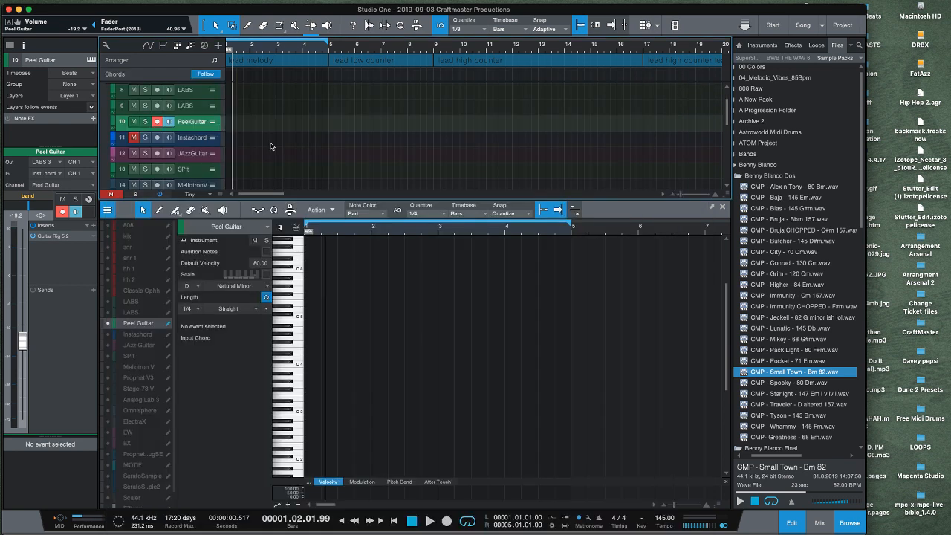
# - Undo the part deletions and the clearing of notes, and move the Peel Guitar part onto the JAzzGuitar track
pyautogui.press('super+z')
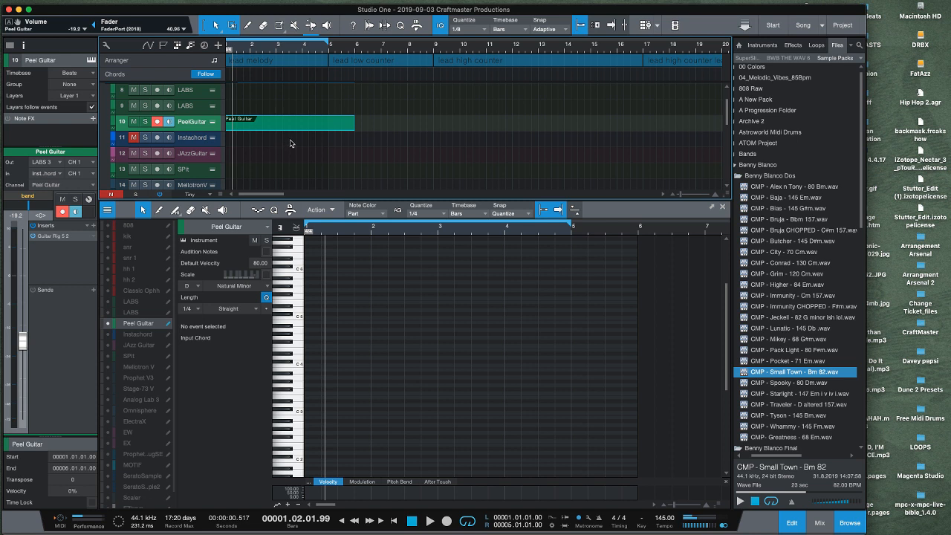
pyautogui.press('super+z')
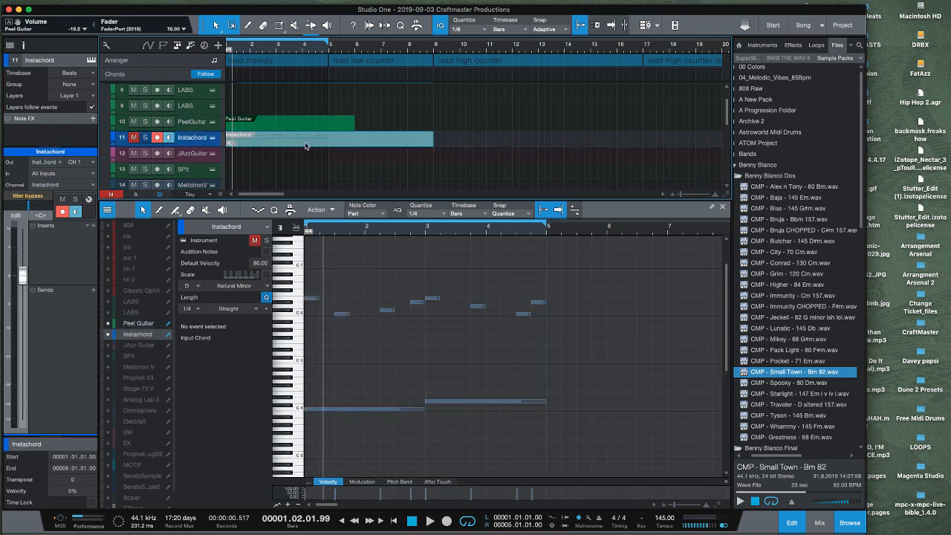
pyautogui.press('super+z')
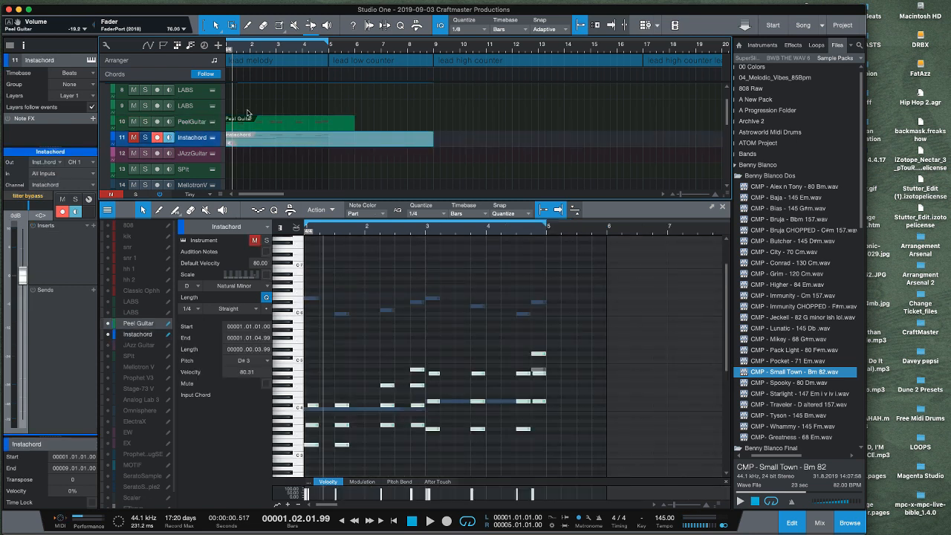
pyautogui.moveTo(262, 125); pyautogui.dragTo(263, 157)
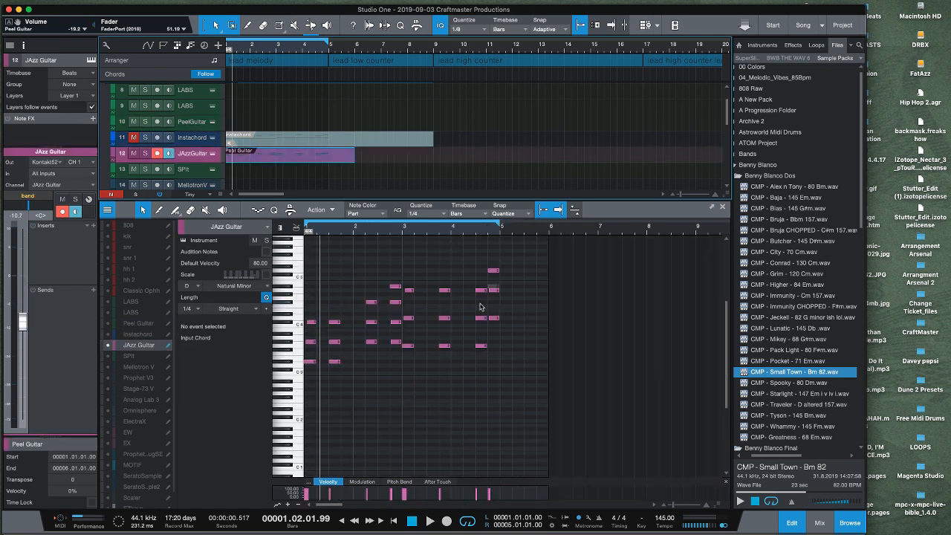
# - Transpose all notes of the jazz guitar part down one octave, auditioning the part before and after
pyautogui.press('space')
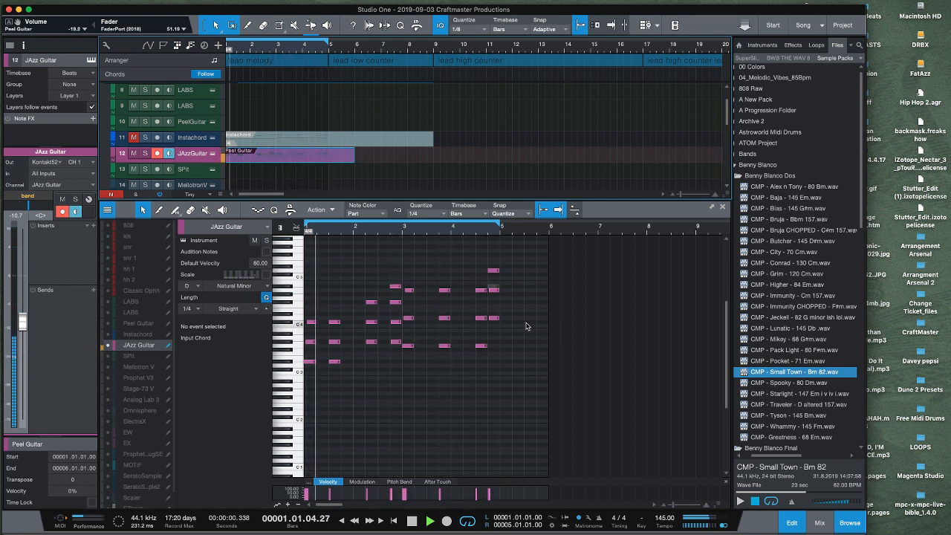
pyautogui.press('space')
pyautogui.moveTo(585, 376); pyautogui.dragTo(164, 243)
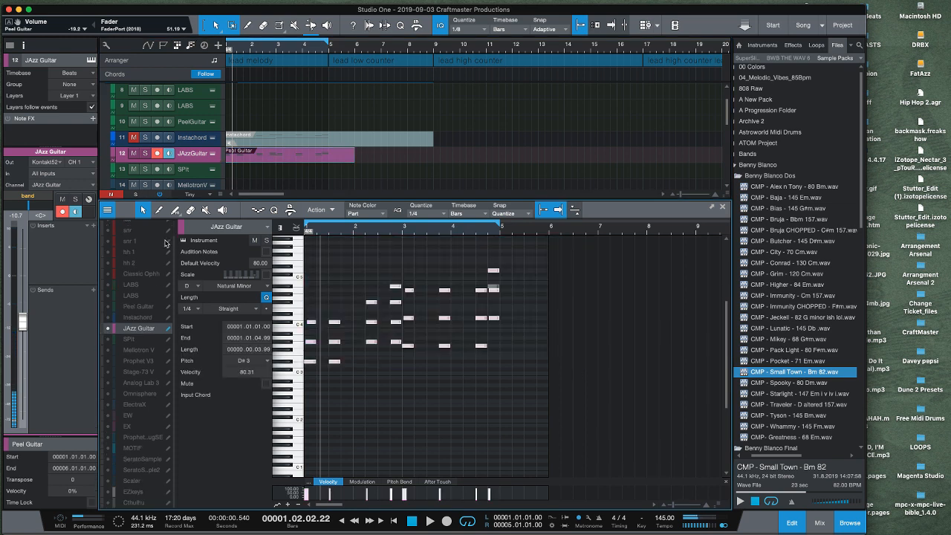
pyautogui.press('space')
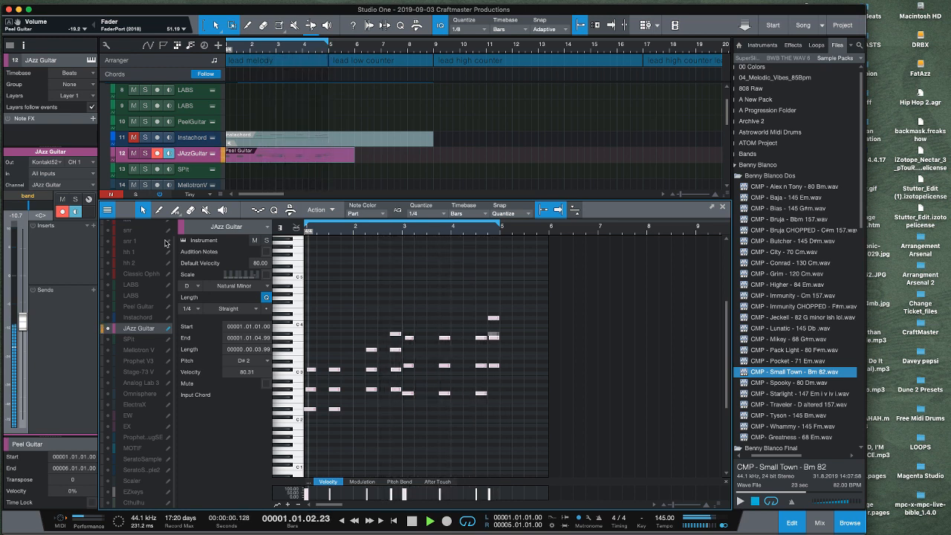
pyautogui.press('space')
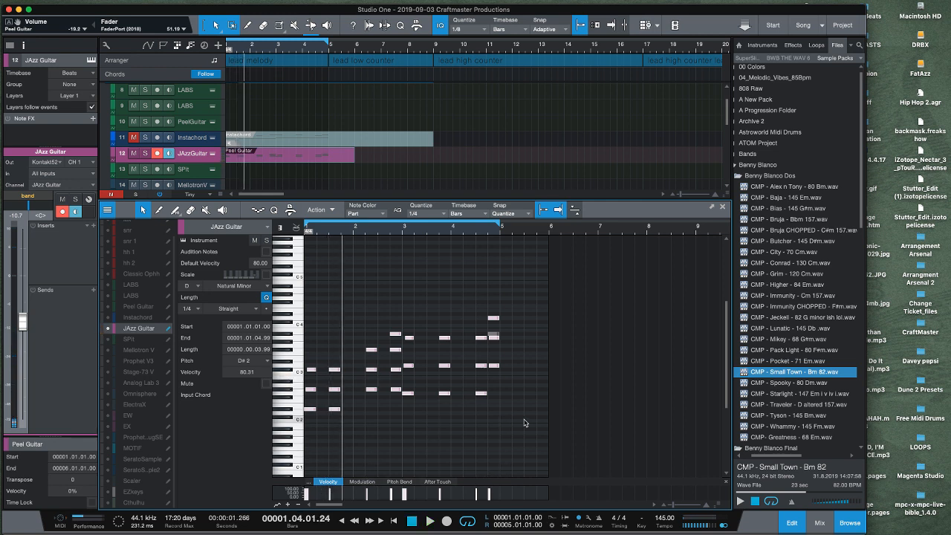
# - Humanize the notes with a velocity range of -15% to 15%, lengthen them all toward the following notes and start playback
pyautogui.press('h')
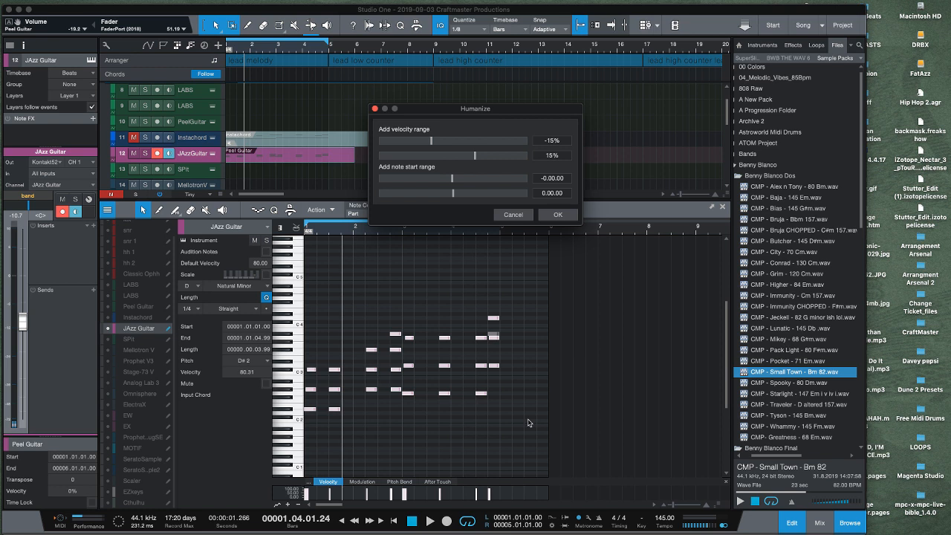
pyautogui.click(556, 214)
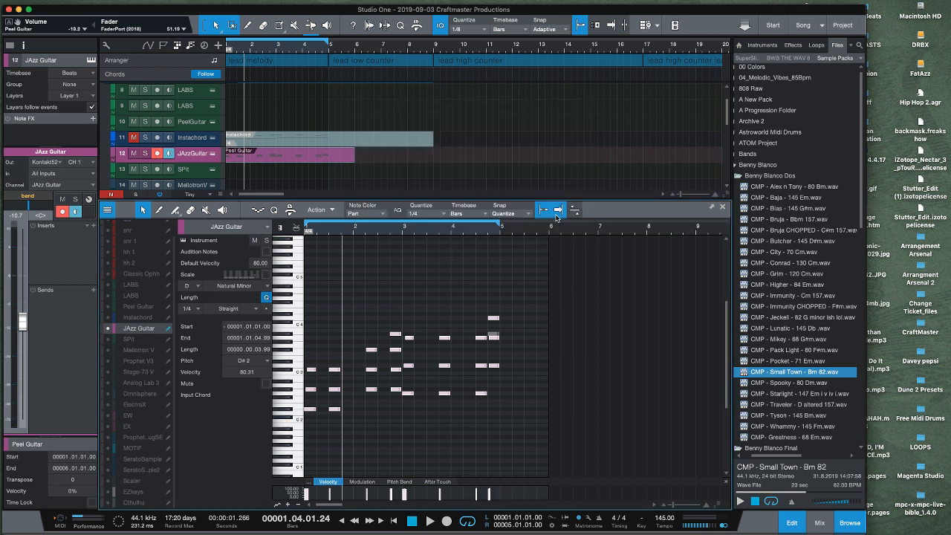
pyautogui.click(536, 430)
pyautogui.hotkey('ctrl', 'a')
pyautogui.hotkey('shift', 'l')
pyautogui.press(',')
pyautogui.press('space')
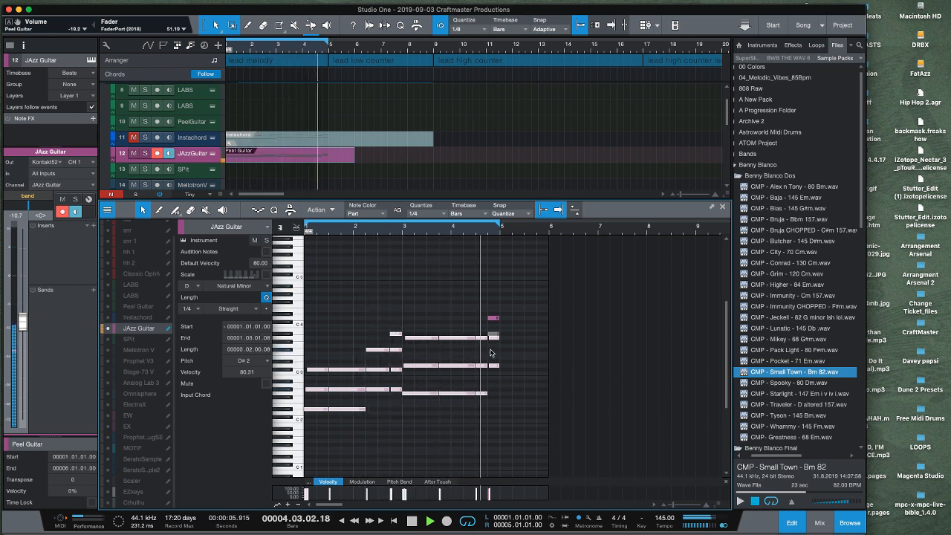
# - Set the velocity of the D 4 note at the end of bar 4 to 77.36
pyautogui.click(493, 319)
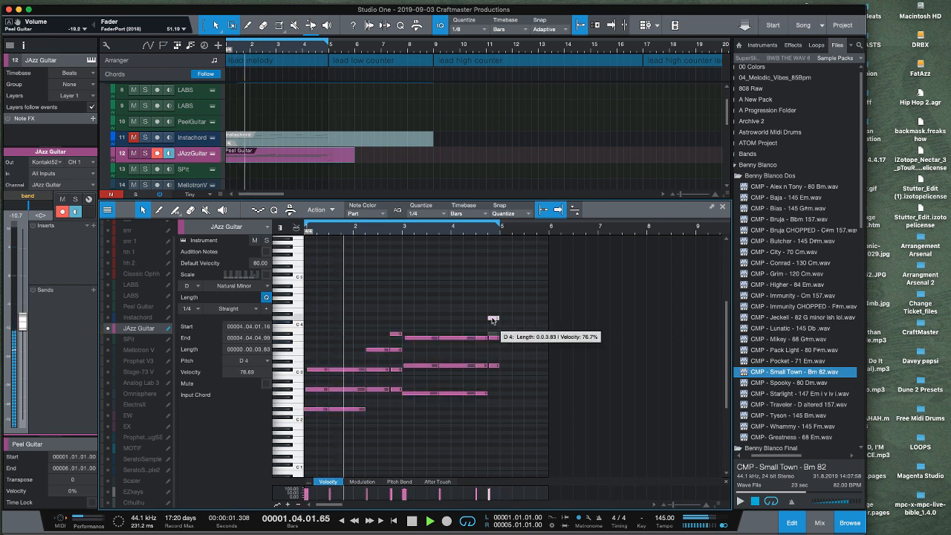
pyautogui.click(493, 320)
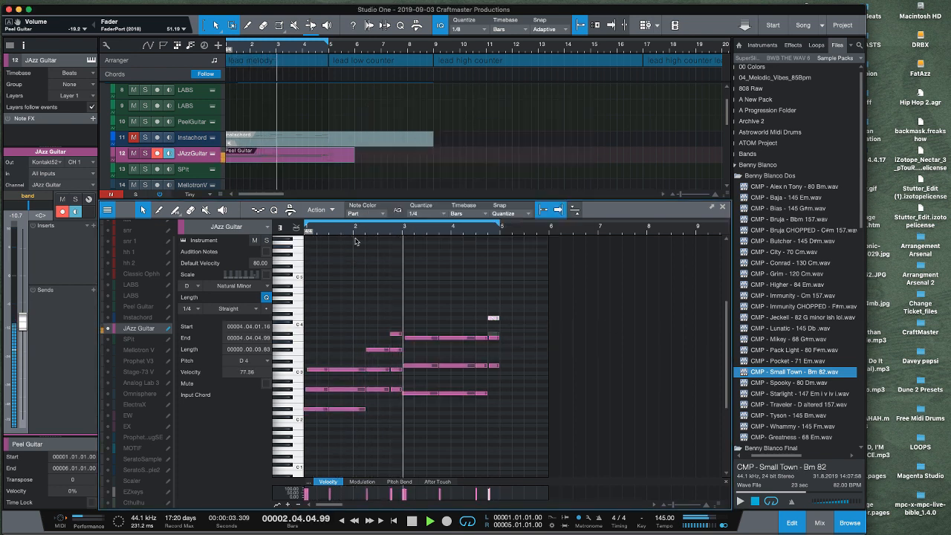
# - Stop playback and set the note editor's quantize value to 1/8, after trying 1/16
pyautogui.moveTo(356, 229); pyautogui.dragTo(399, 258)
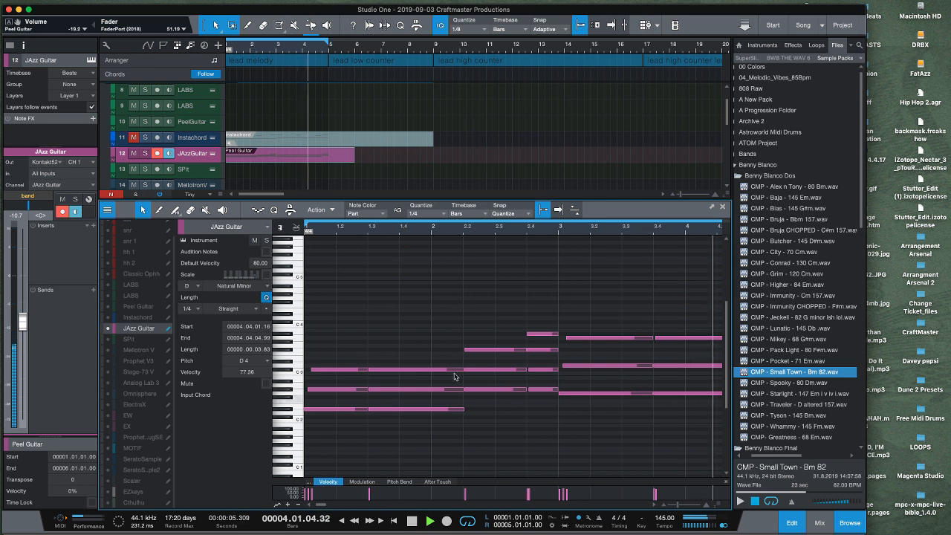
pyautogui.press('f')
pyautogui.click(435, 217)
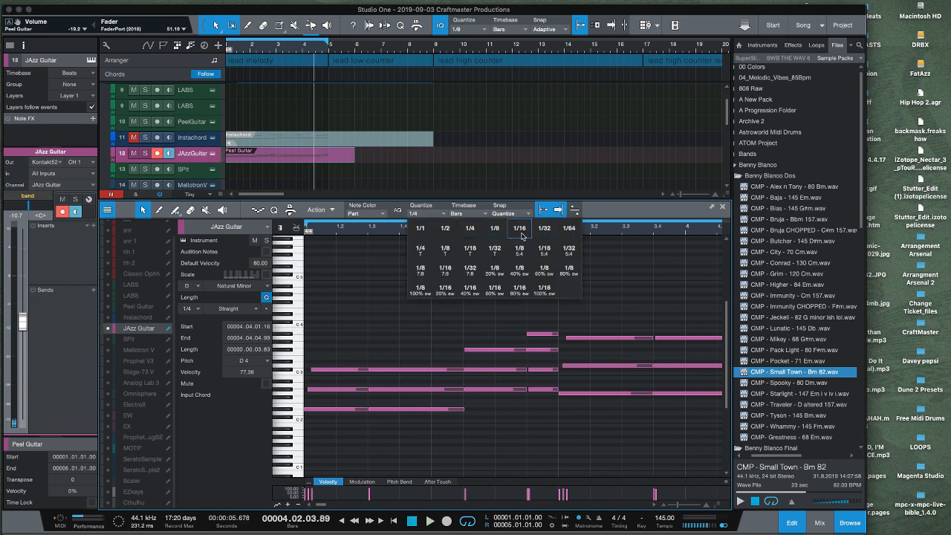
pyautogui.click(520, 230)
pyautogui.click(486, 215)
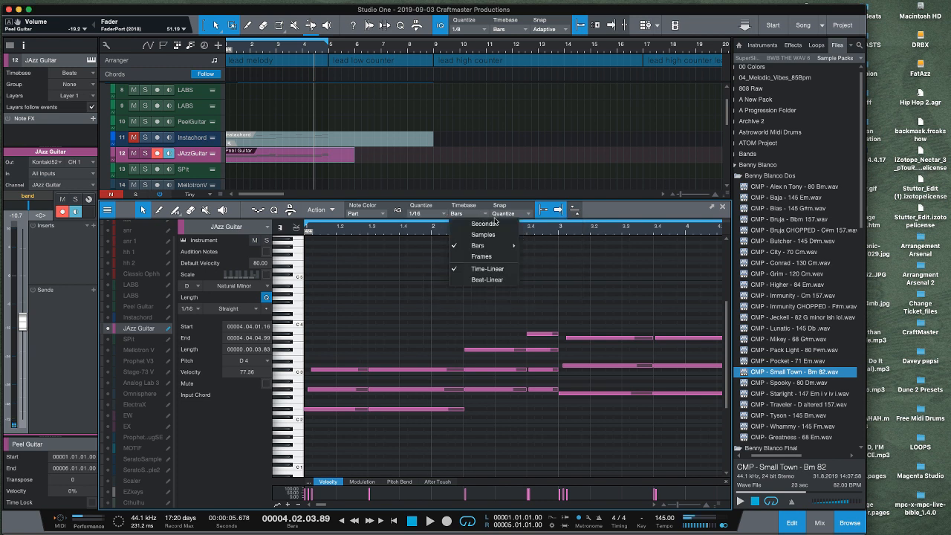
pyautogui.click(429, 215)
pyautogui.click(435, 218)
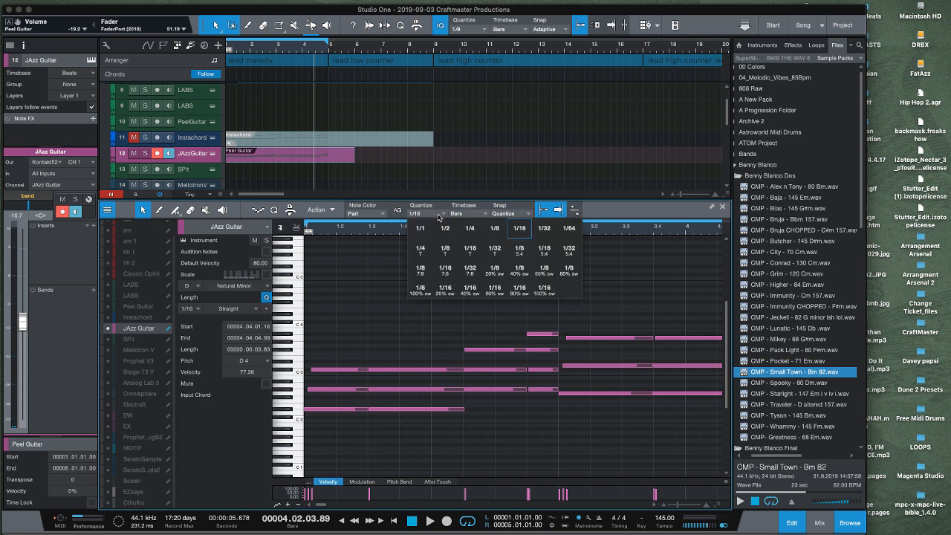
pyautogui.click(487, 234)
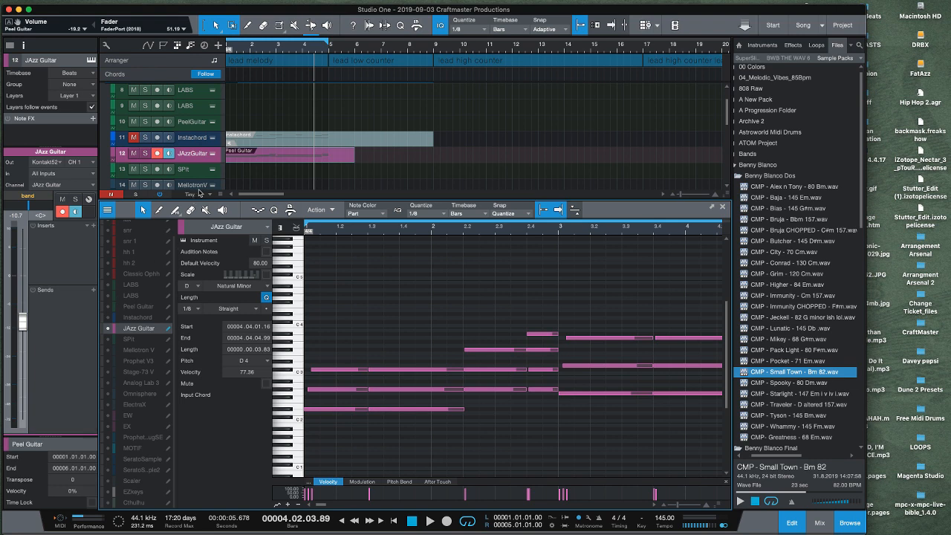
# - Map Evolution Jazz Archtop's Harmonics articulation to velocity with a range of 73 to 92, and close the instrument window
pyautogui.click(213, 154)
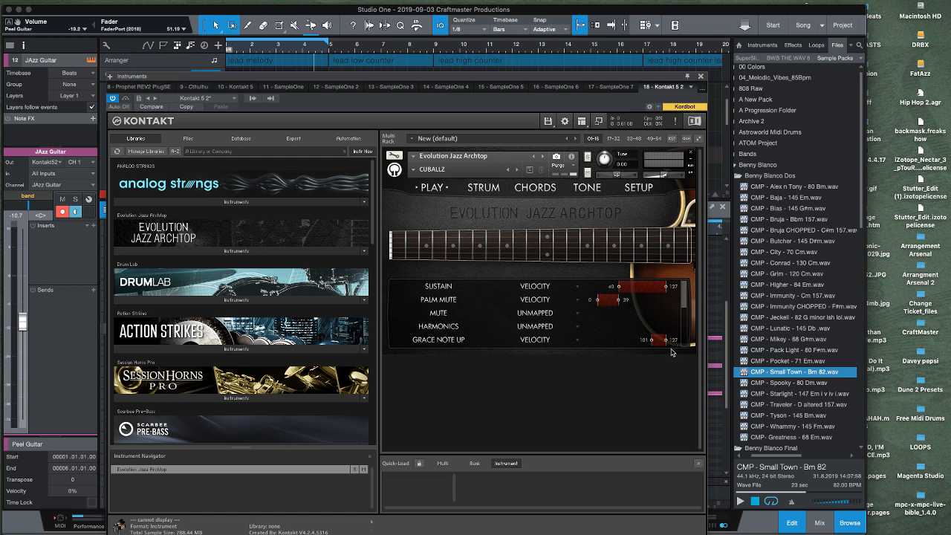
pyautogui.click(578, 327)
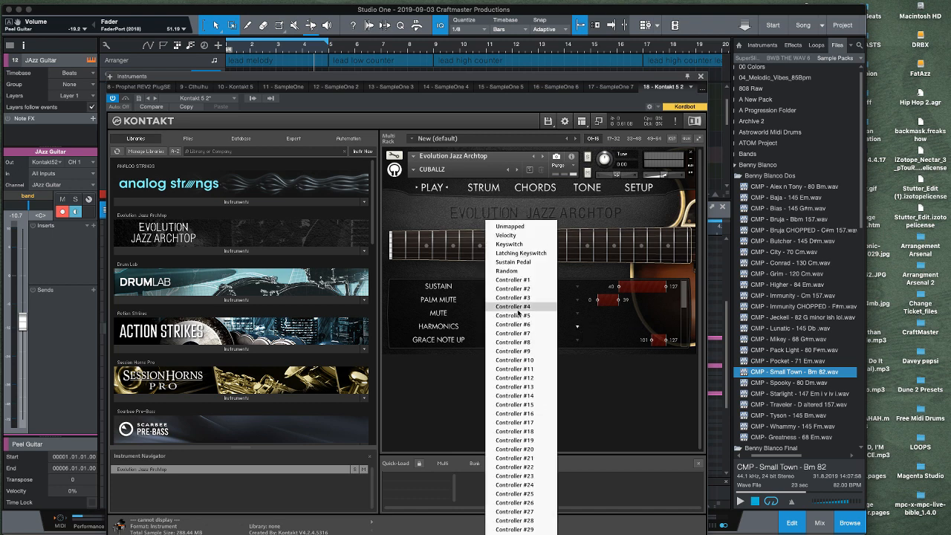
pyautogui.click(511, 235)
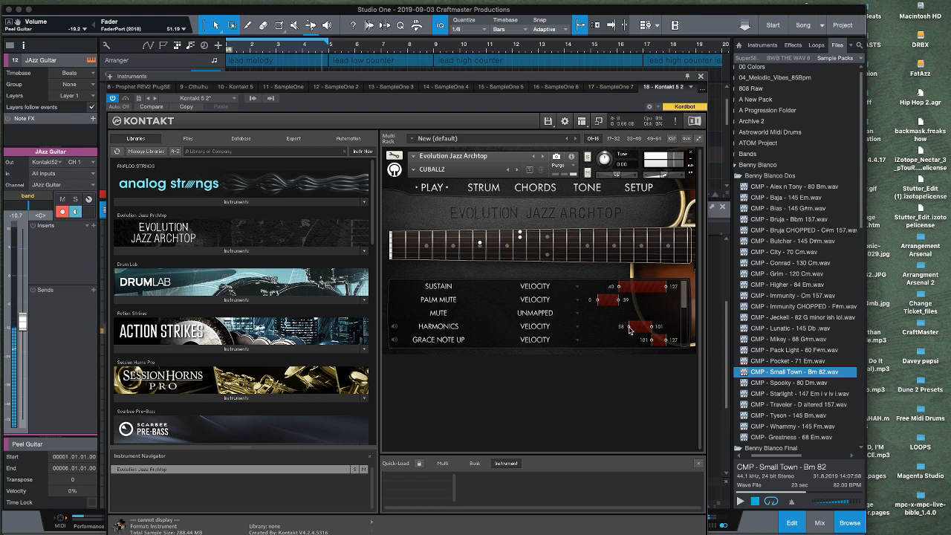
pyautogui.moveTo(639, 333); pyautogui.dragTo(654, 334)
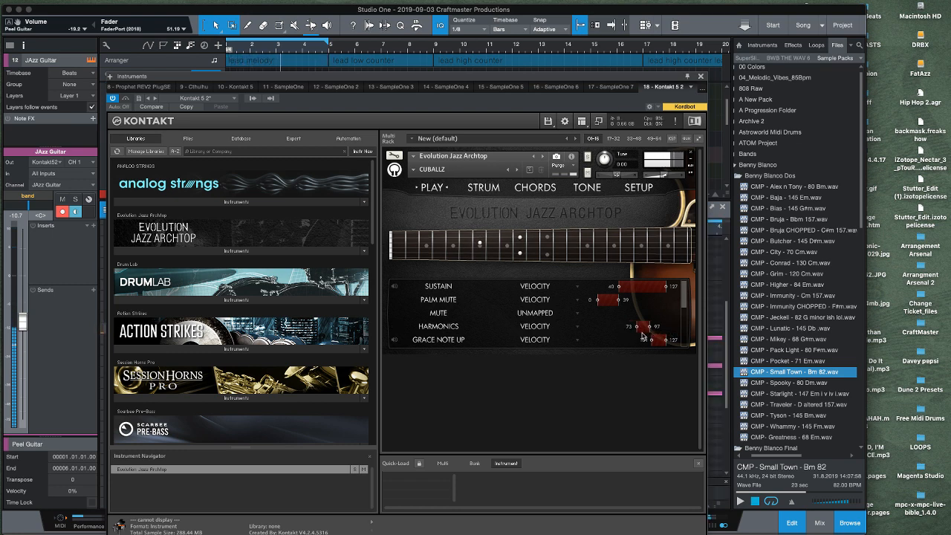
pyautogui.moveTo(636, 342); pyautogui.dragTo(629, 346)
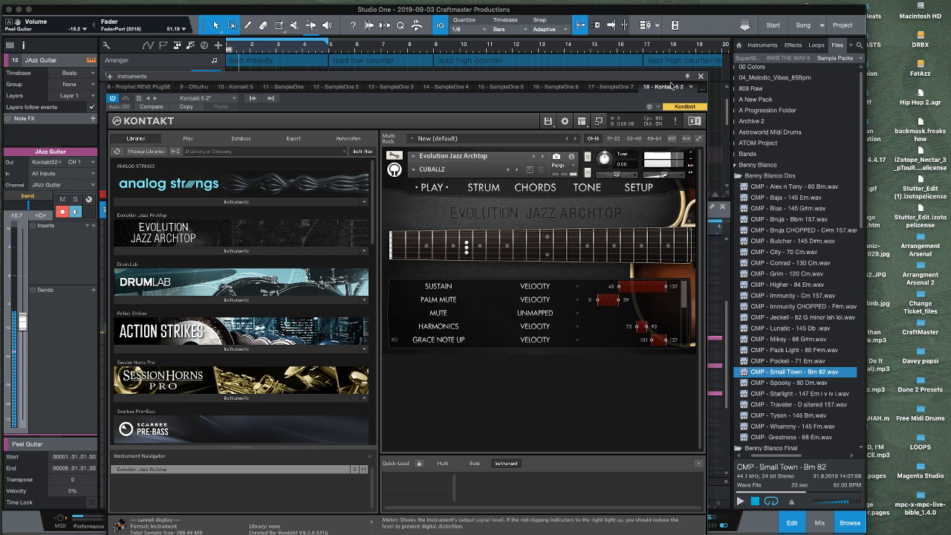
pyautogui.click(700, 76)
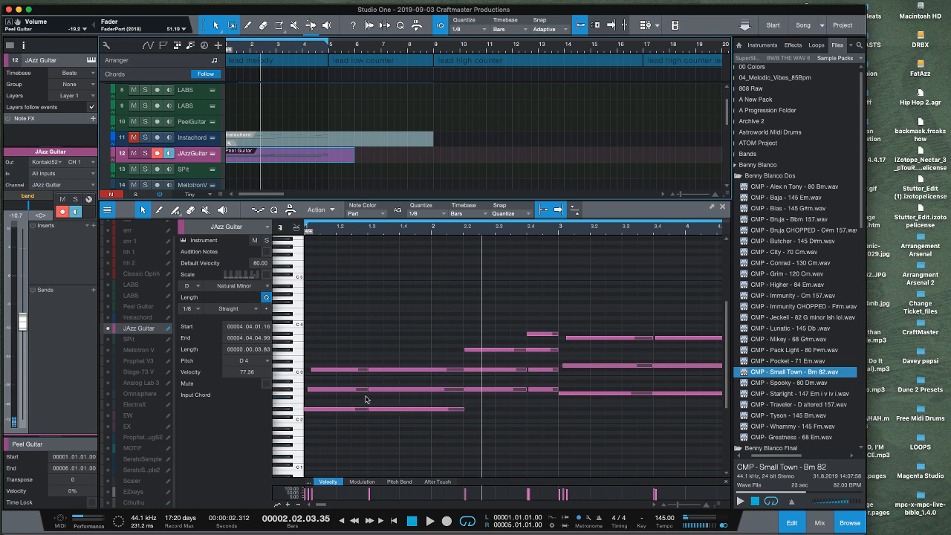
# - Split the G#2 note at the start of bar 2 and start playback
pyautogui.click(462, 390)
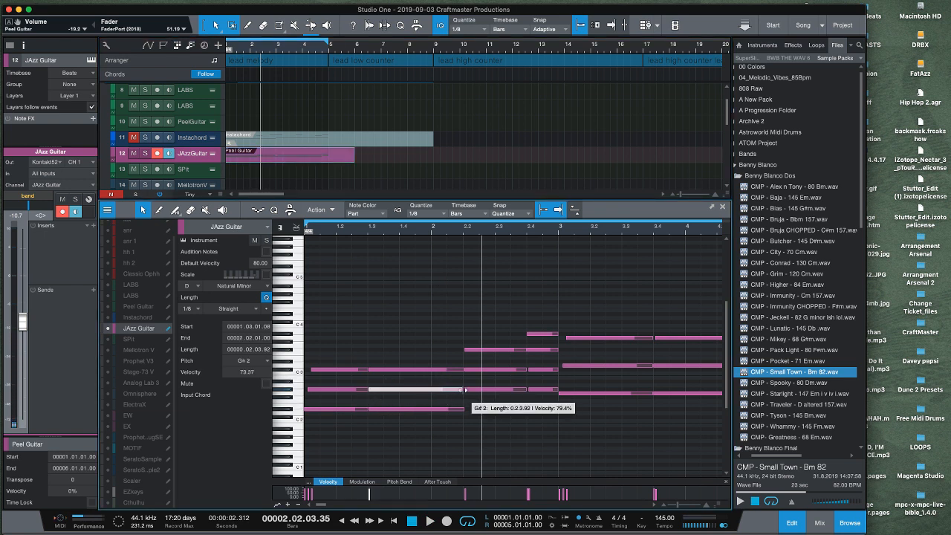
pyautogui.press('3')
pyautogui.click(432, 390)
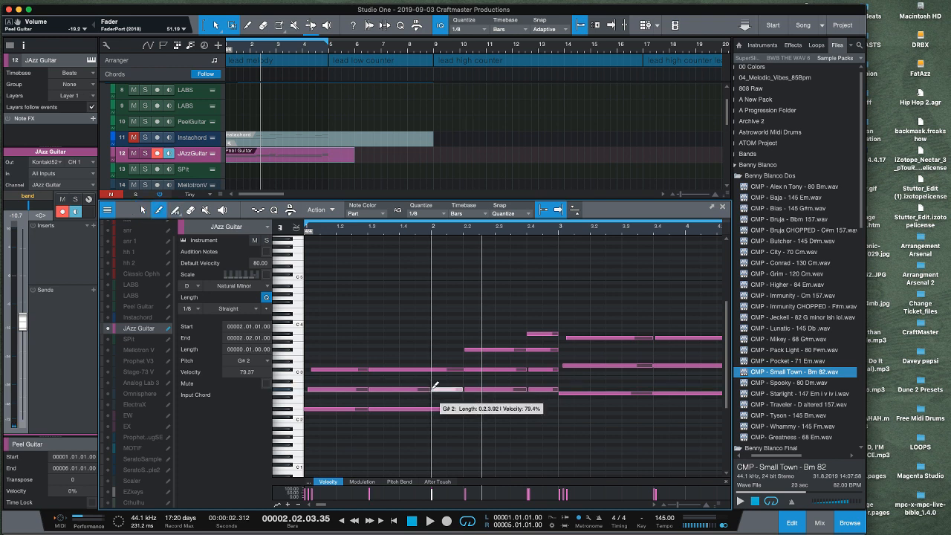
pyautogui.press('space')
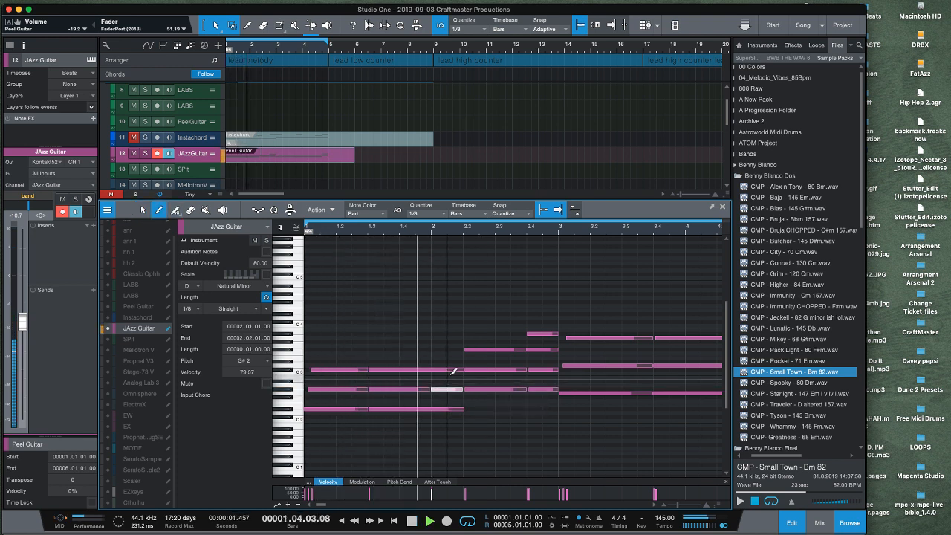
# - Split the A#3 note at 2.4.3 and the D3 note at 3.3, listening to the loop and stopping playback after the cuts
pyautogui.press('space')
pyautogui.click(544, 333)
pyautogui.press(',')
pyautogui.press('space')
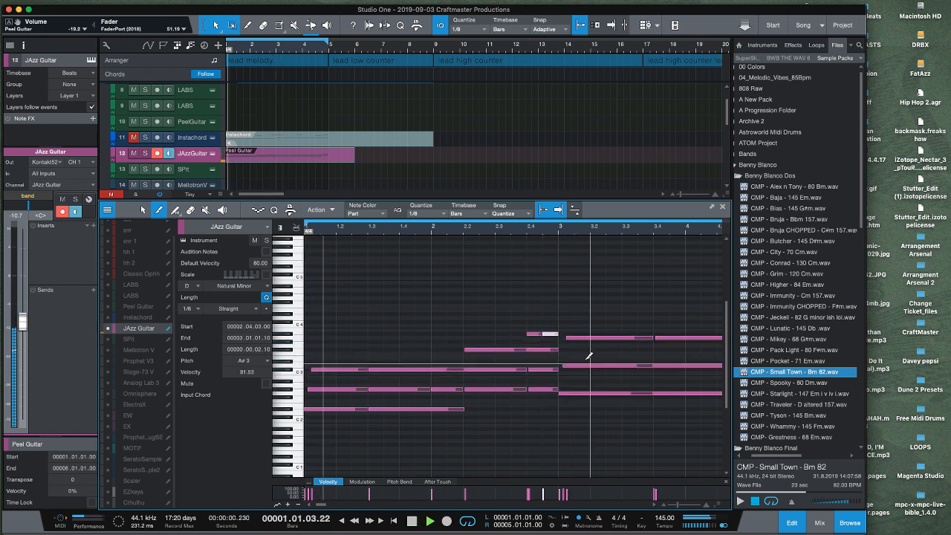
pyautogui.click(635, 361)
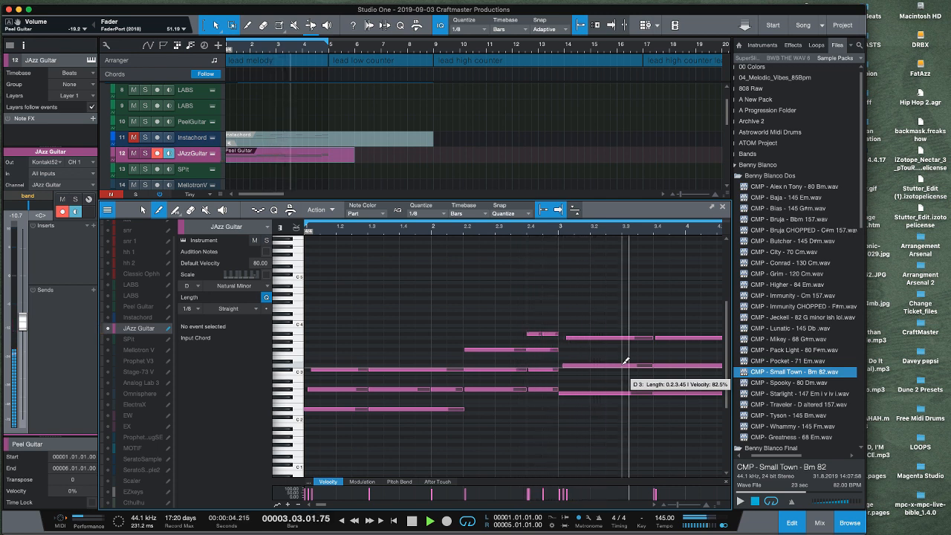
pyautogui.click(626, 361)
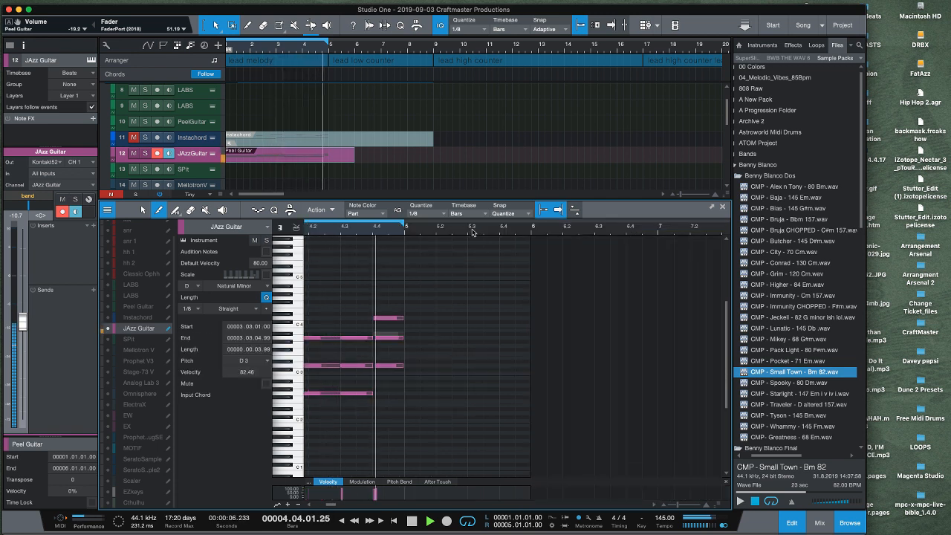
pyautogui.moveTo(488, 229); pyautogui.dragTo(626, 238)
pyautogui.press('space')
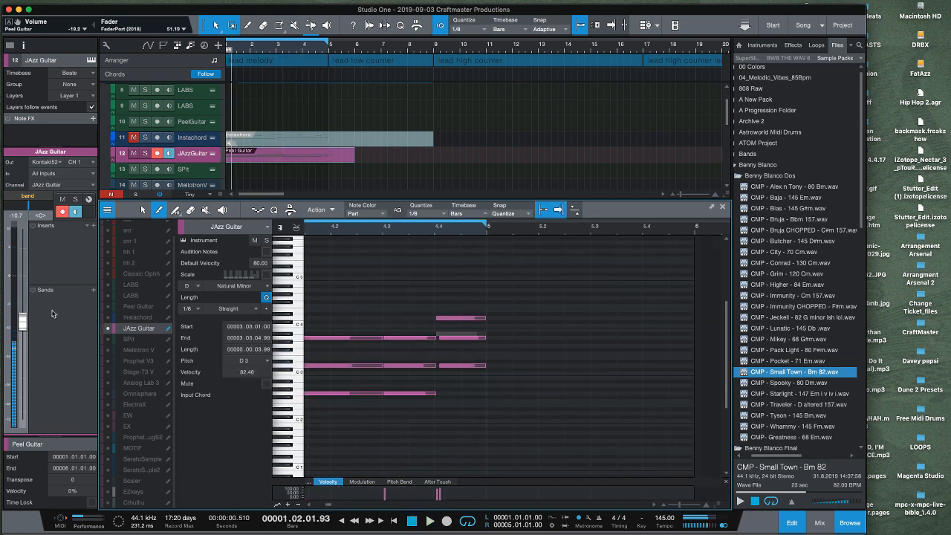
# - Insert RC-20 Retro Color with the Pad Magic preset on the JAzz Guitar channel, close its window and start playback
pyautogui.click(91, 226)
pyautogui.write('rc')
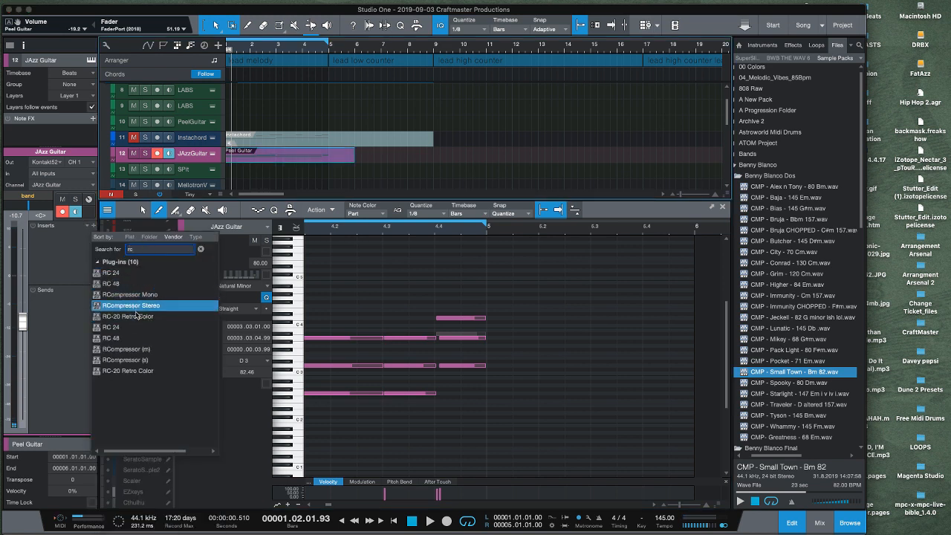
pyautogui.click(156, 371)
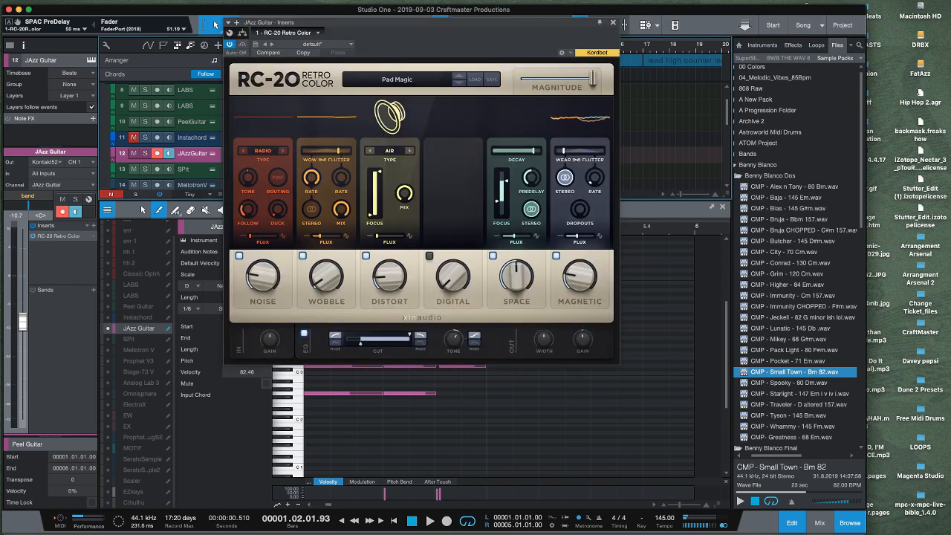
pyautogui.click(613, 22)
pyautogui.press('space')
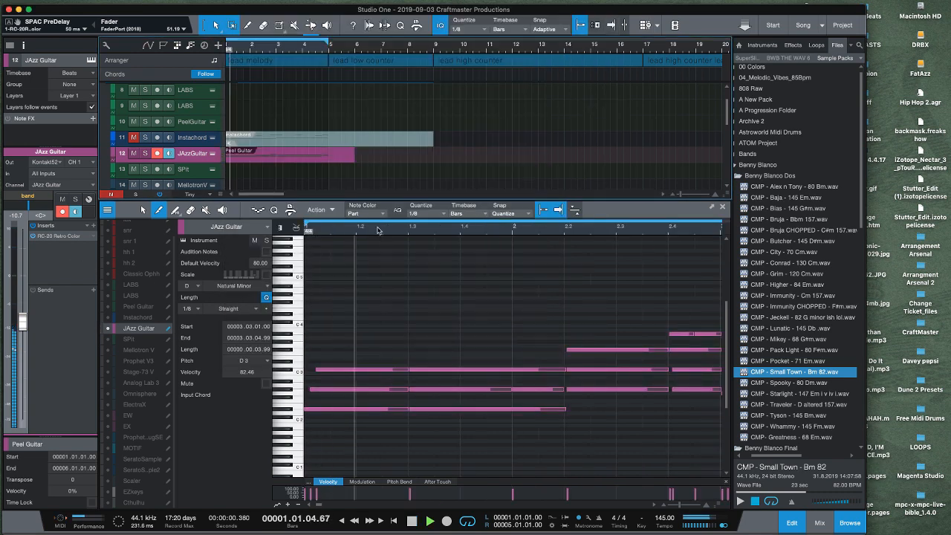
# - Raise the Wobble amount in RC-20 Retro Color to 15% and close the effect window
pyautogui.doubleClick(62, 237)
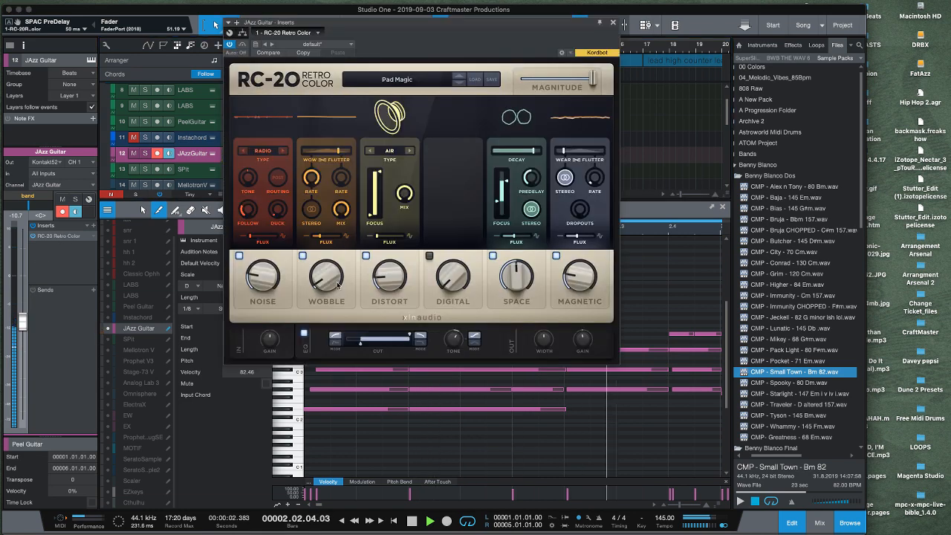
pyautogui.moveTo(338, 284); pyautogui.dragTo(328, 260)
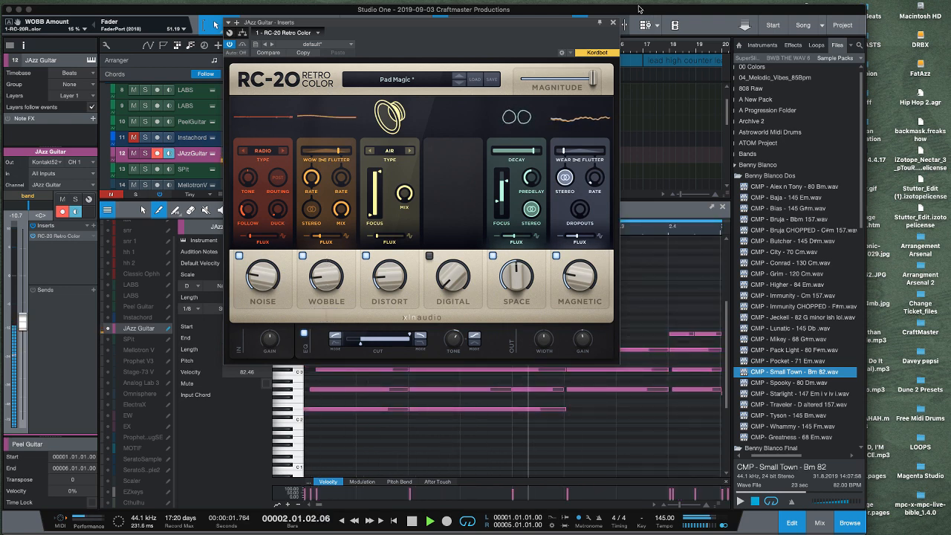
pyautogui.click(613, 22)
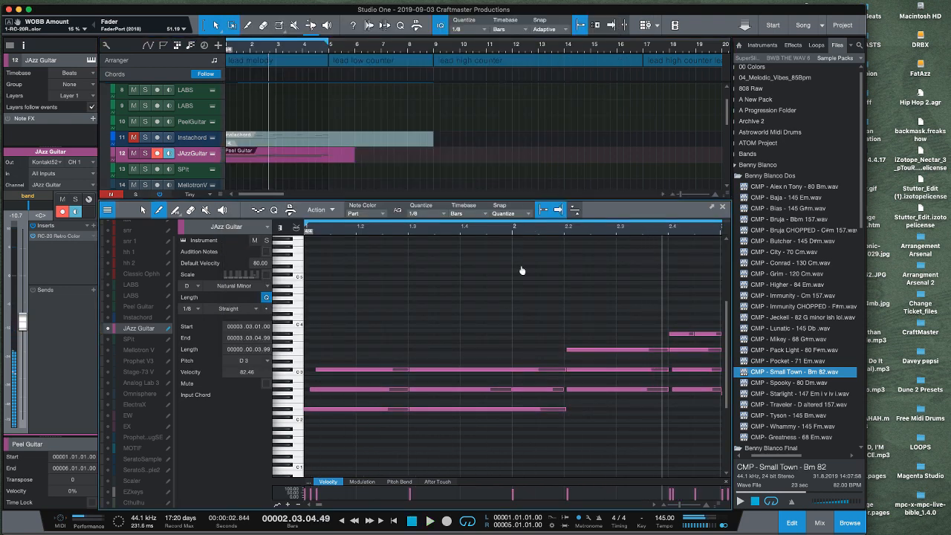
# - Select all notes in the JAzz Guitar part and delete them
pyautogui.moveTo(521, 271); pyautogui.dragTo(537, 242)
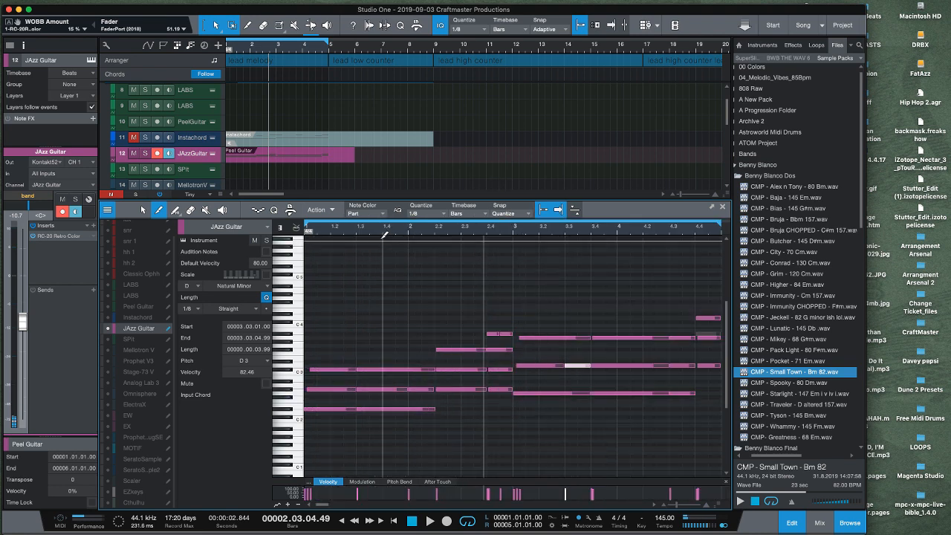
pyautogui.moveTo(382, 228); pyautogui.dragTo(397, 210)
pyautogui.moveTo(561, 445); pyautogui.dragTo(206, 315)
pyautogui.press('Delete')
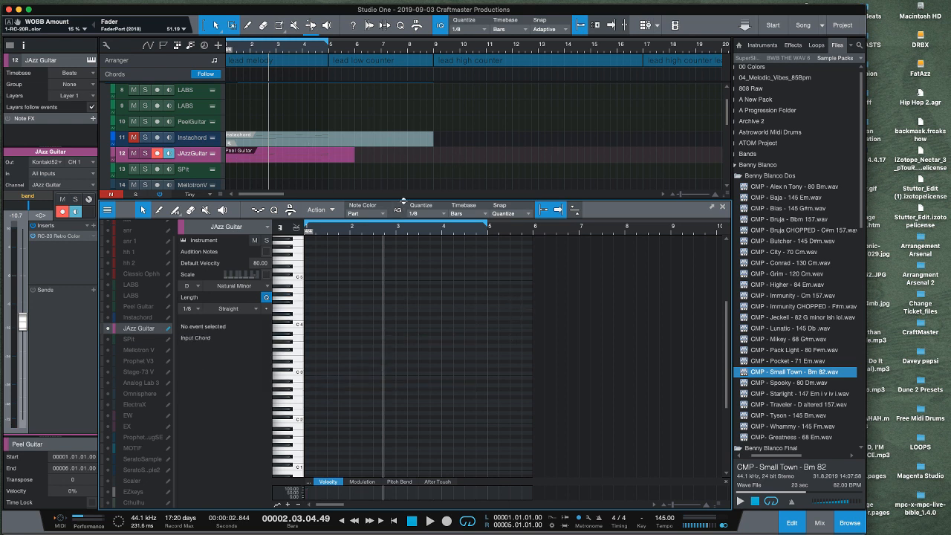
# - Open the EZkeys instrument from its track and collapse the Benny Blanco folder in the file browser
pyautogui.moveTo(404, 201); pyautogui.dragTo(407, 340)
pyautogui.scroll(-5, 314, 283)
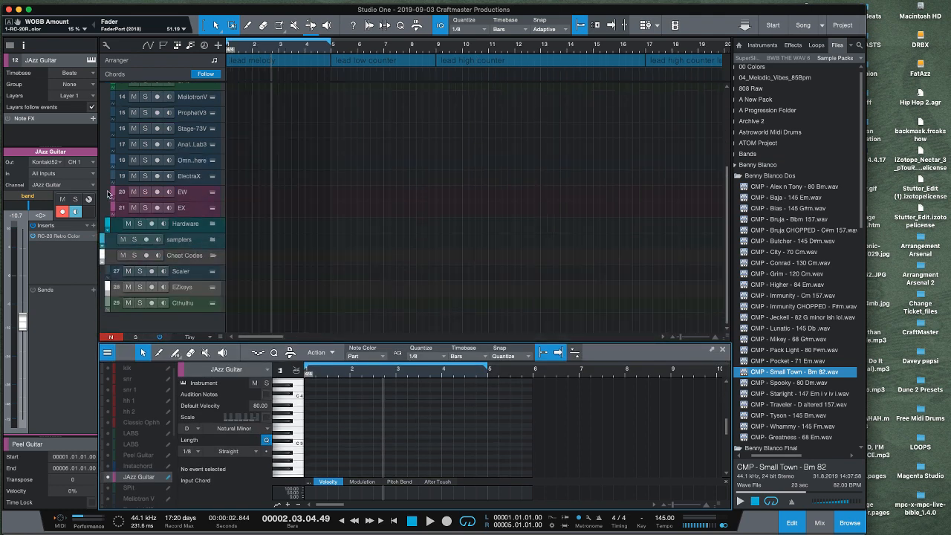
pyautogui.click(213, 289)
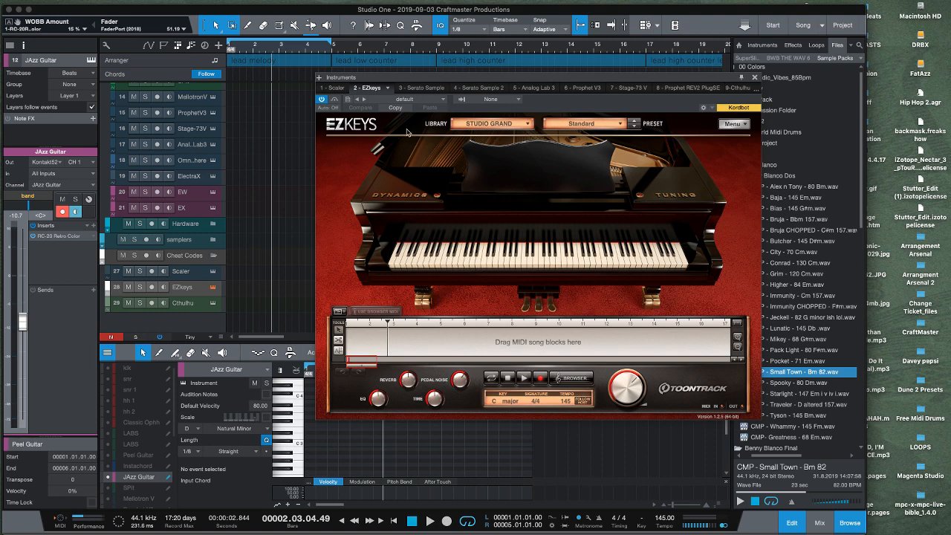
pyautogui.moveTo(454, 77); pyautogui.dragTo(203, 105)
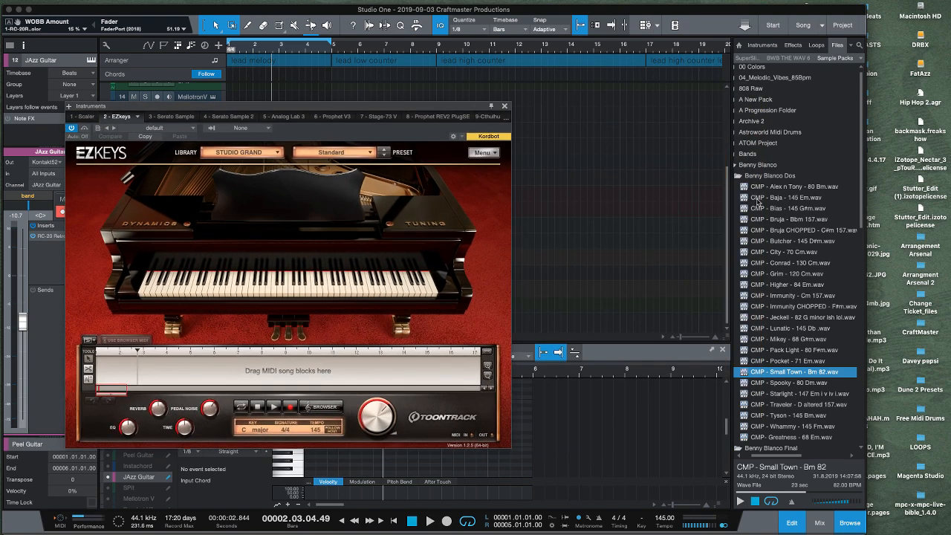
pyautogui.click(739, 165)
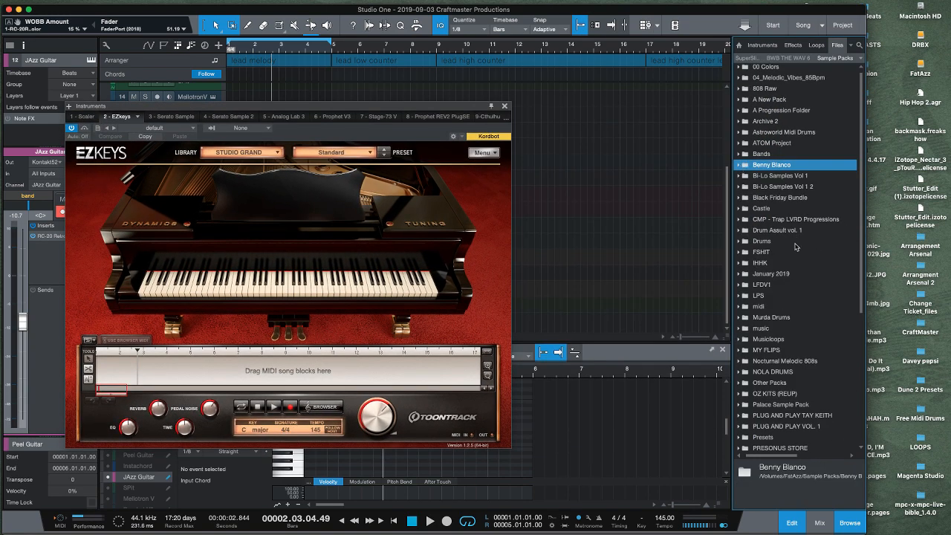
pyautogui.scroll(1, 806, 282)
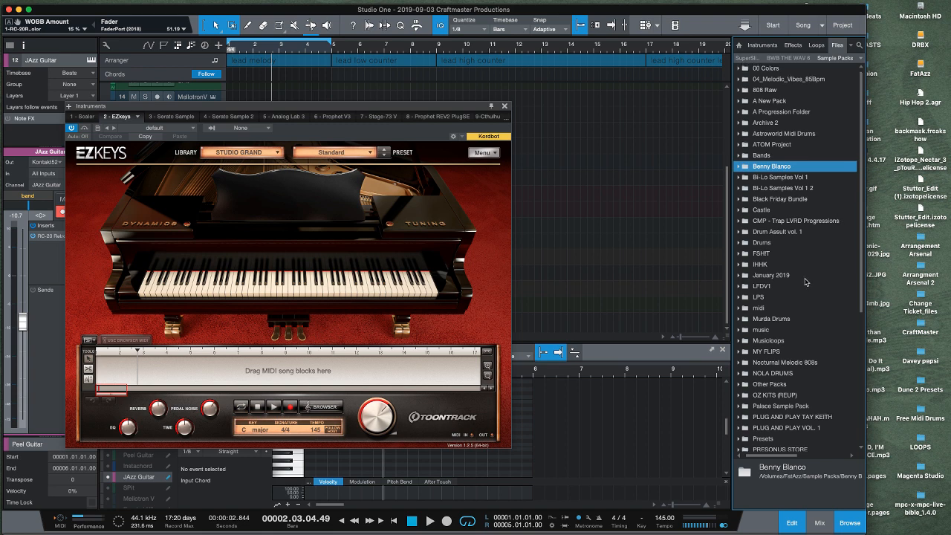
# - Add two C chord blocks to the EZkeys song track, each two bars long, filling bars 1 to 4
pyautogui.click(91, 341)
pyautogui.moveTo(153, 377); pyautogui.dragTo(117, 371)
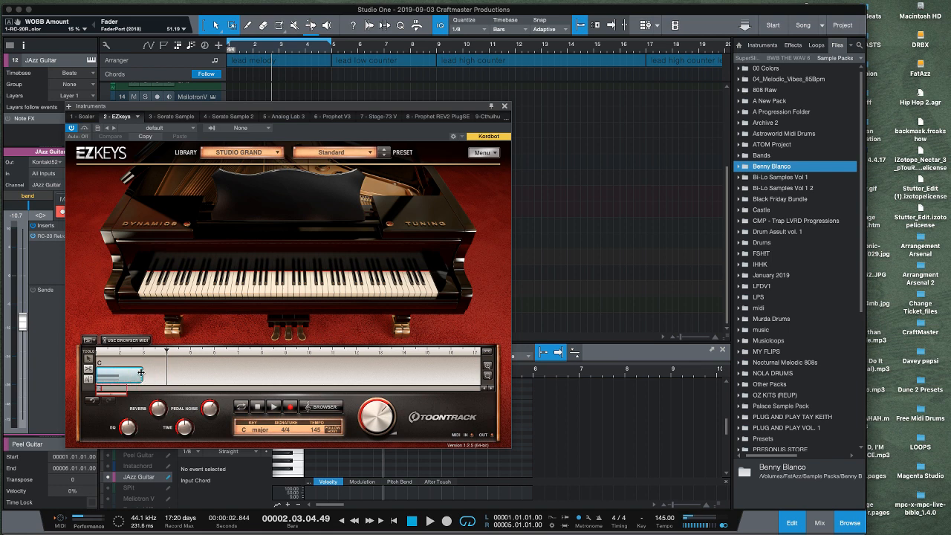
pyautogui.click(93, 342)
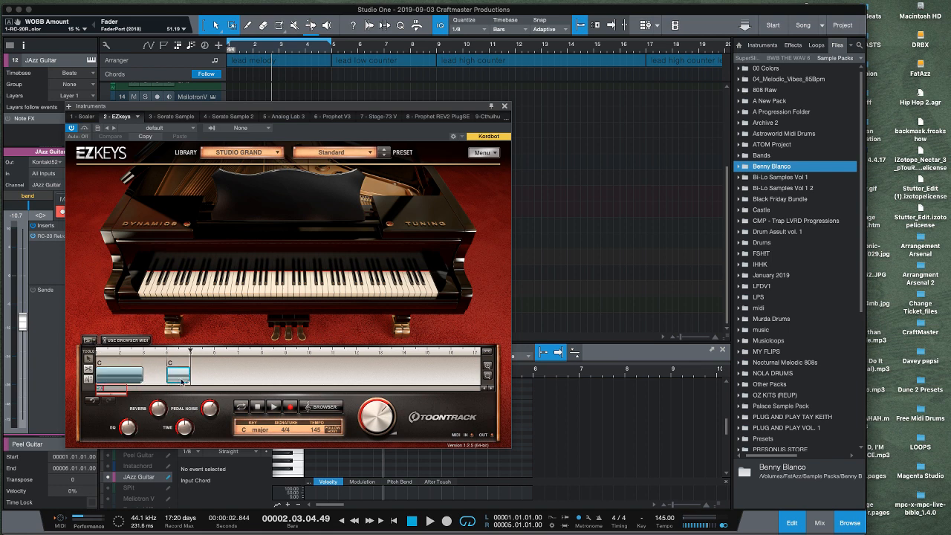
pyautogui.moveTo(161, 380); pyautogui.dragTo(188, 379)
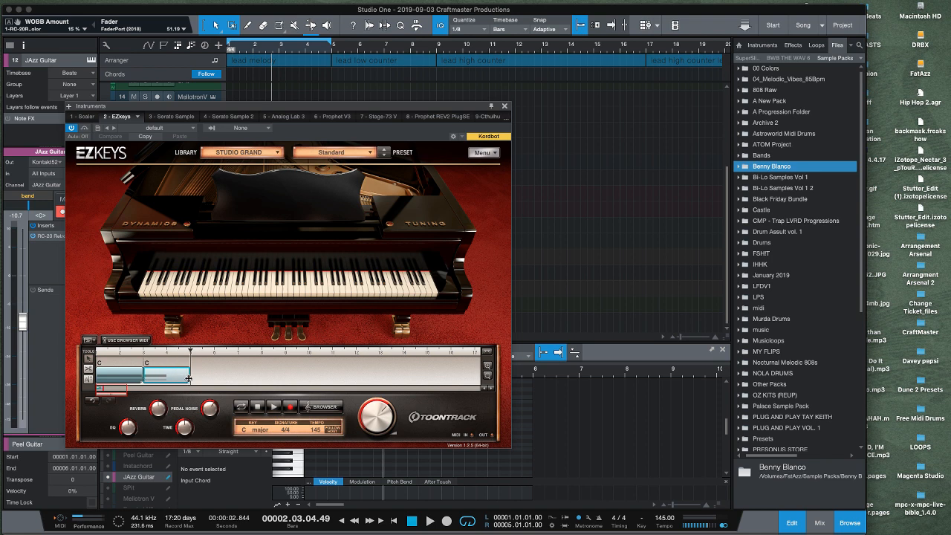
# - Audition chords for the first block on the EZkeys chord wheel and set it to Dm
pyautogui.click(101, 364)
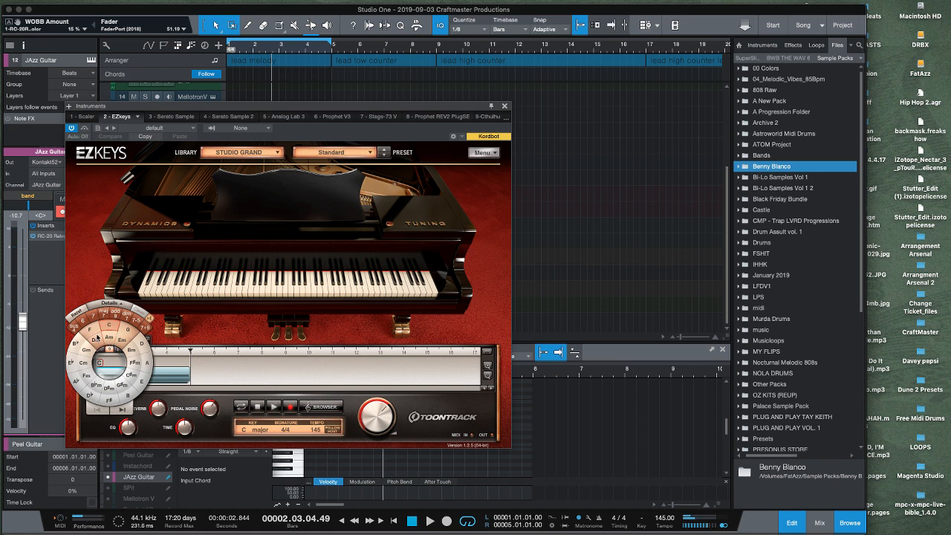
pyautogui.click(94, 339)
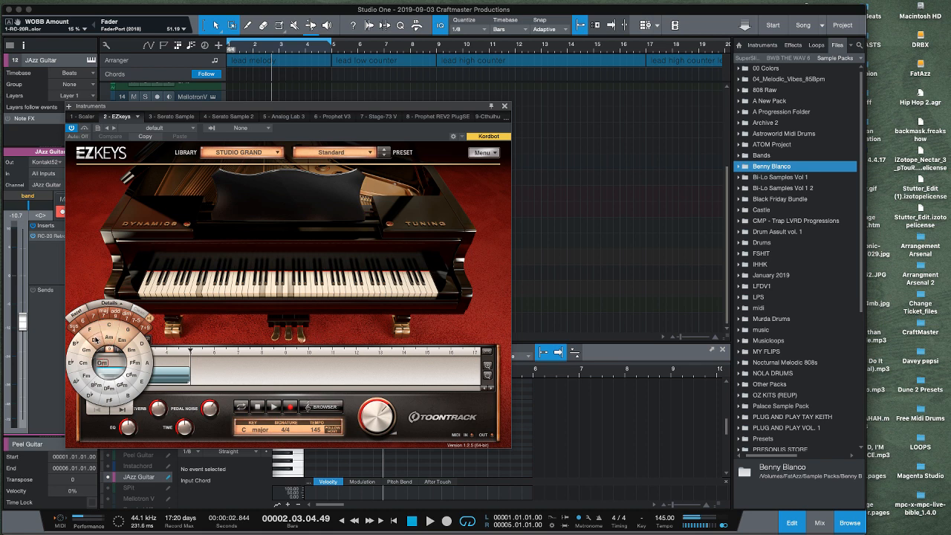
pyautogui.click(95, 340)
pyautogui.click(121, 340)
pyautogui.click(106, 338)
pyautogui.click(98, 339)
pyautogui.click(105, 327)
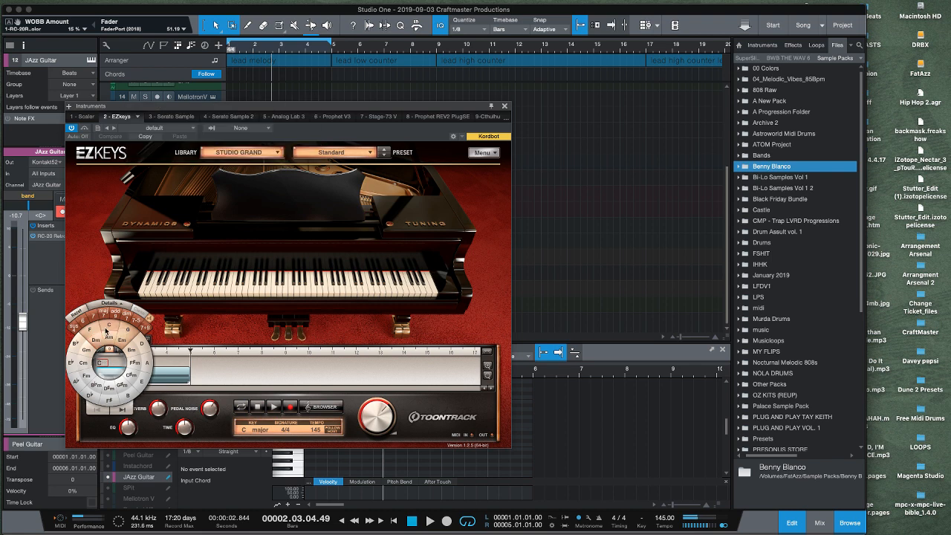
pyautogui.click(99, 338)
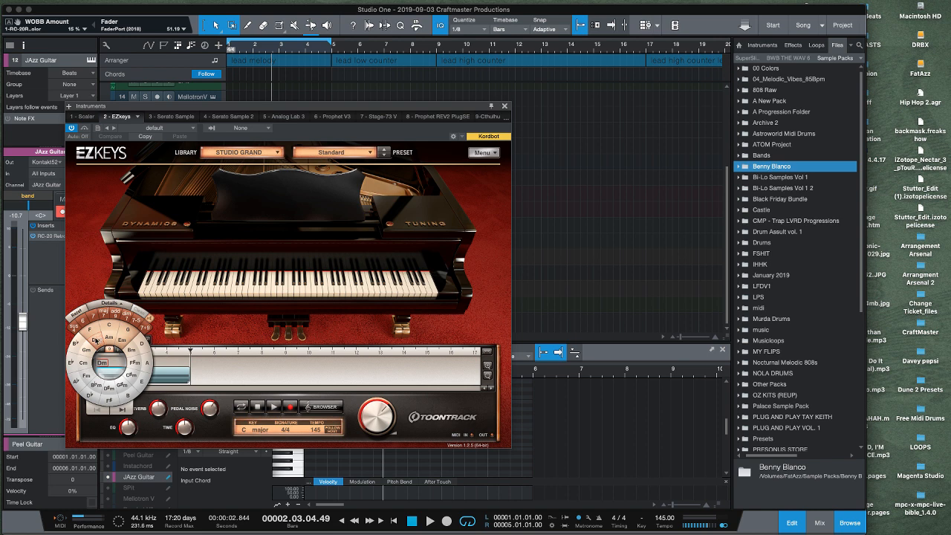
pyautogui.click(86, 349)
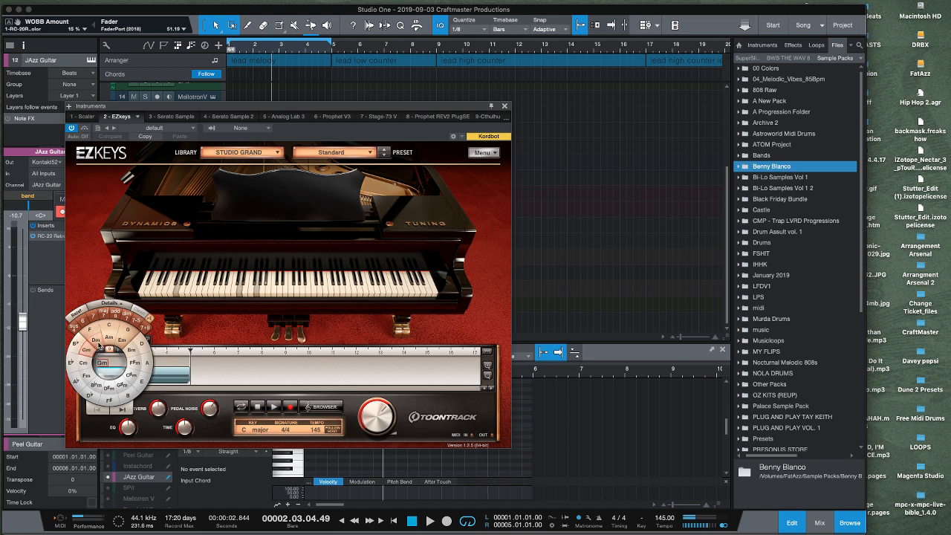
pyautogui.click(96, 341)
pyautogui.click(213, 374)
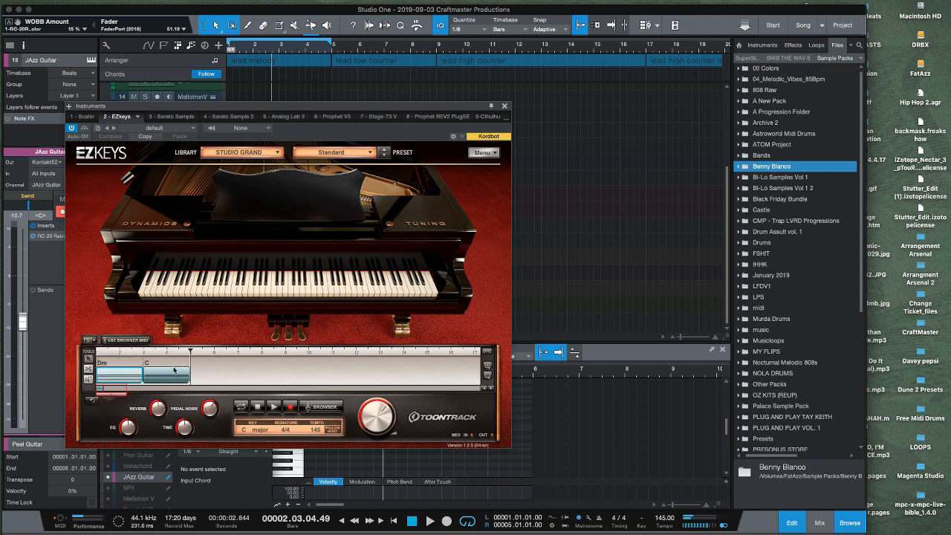
# - Set the second block's chord to Gm and merge the two chord blocks
pyautogui.click(147, 364)
pyautogui.click(121, 349)
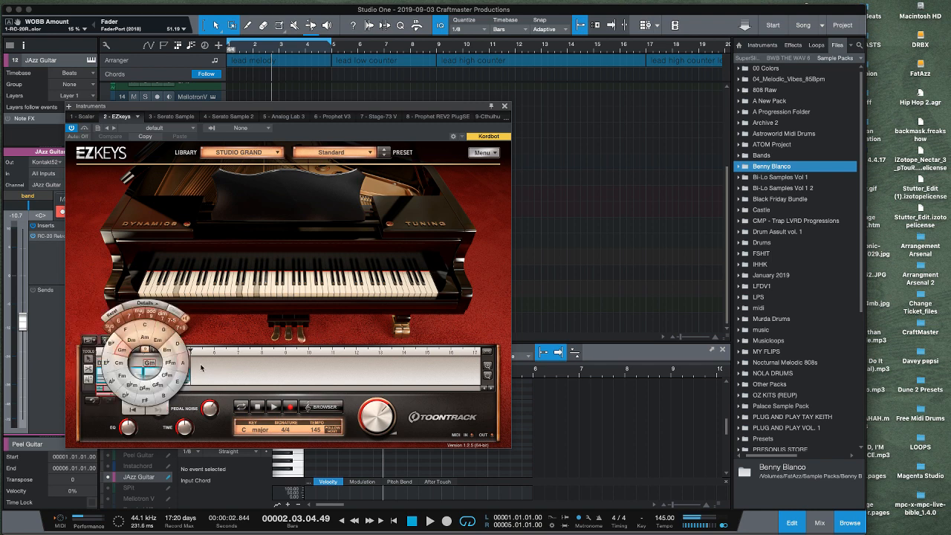
pyautogui.click(178, 370)
pyautogui.rightClick(131, 372)
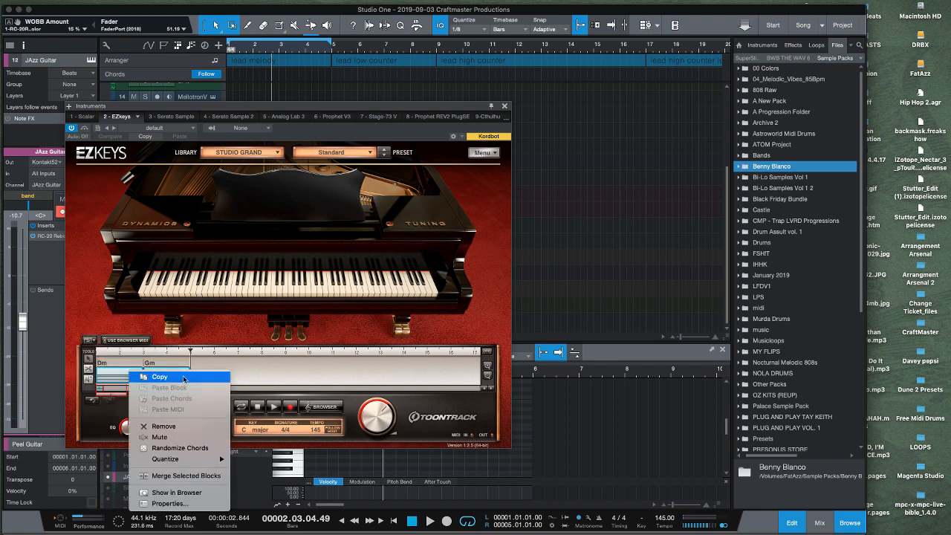
pyautogui.click(199, 476)
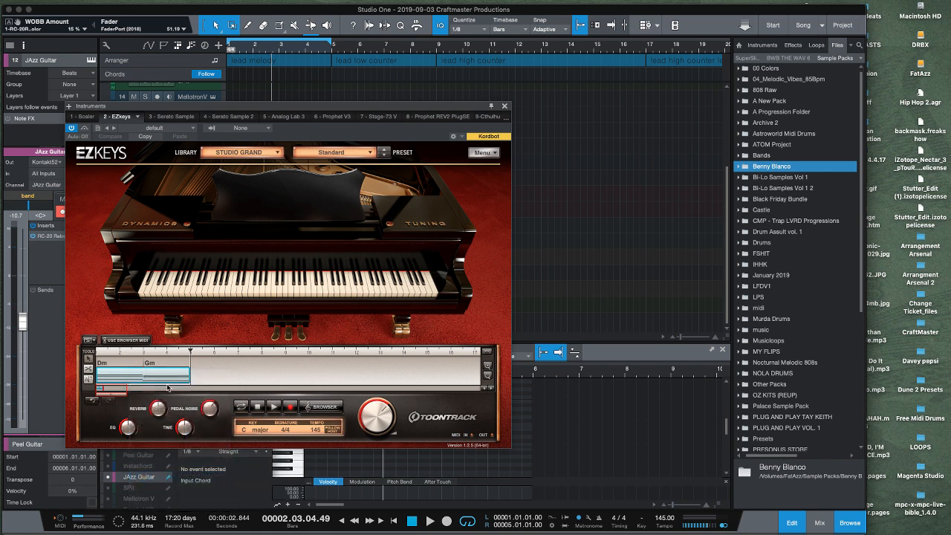
# - Use browser MIDI file 18 from the Castle Mod. 4 folder for the Dm–Gm block and play back the result
pyautogui.click(138, 341)
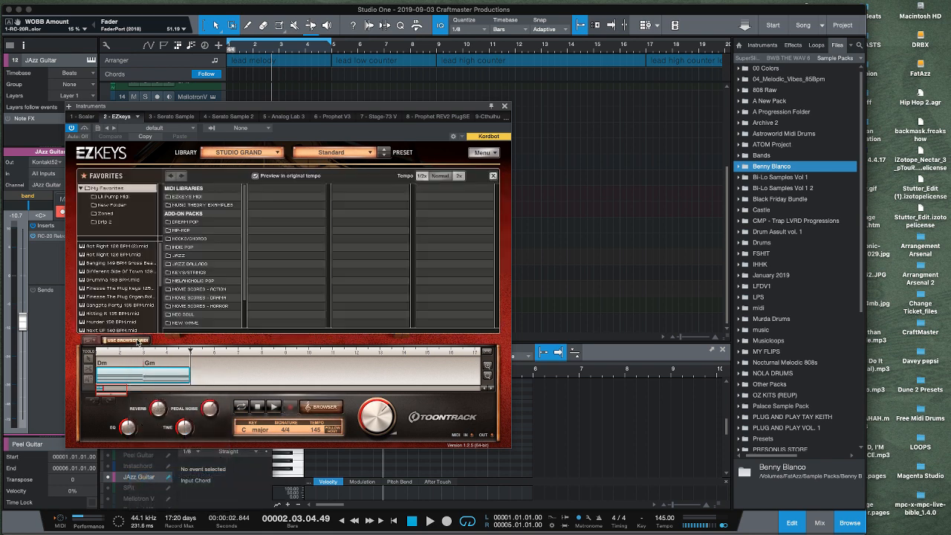
pyautogui.scroll(-2, 200, 297)
pyautogui.click(191, 325)
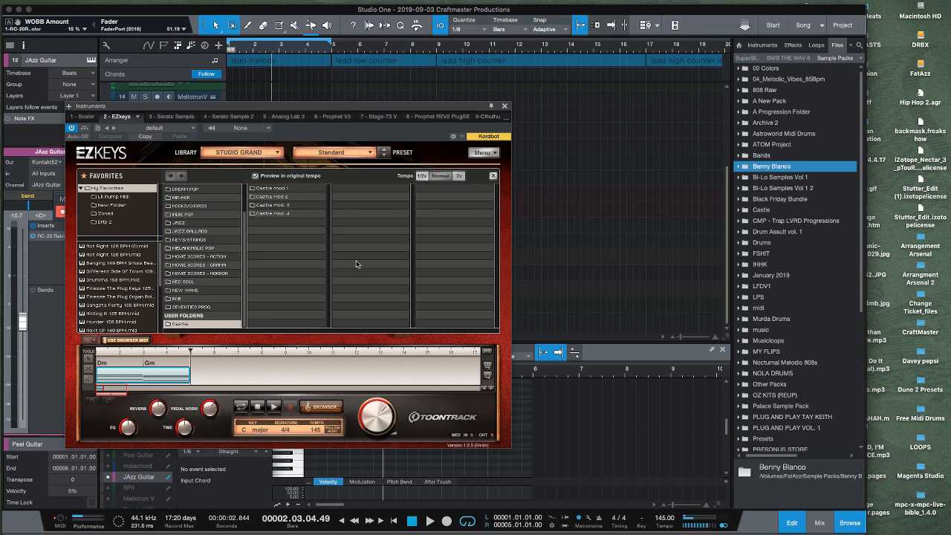
pyautogui.click(298, 213)
pyautogui.click(348, 190)
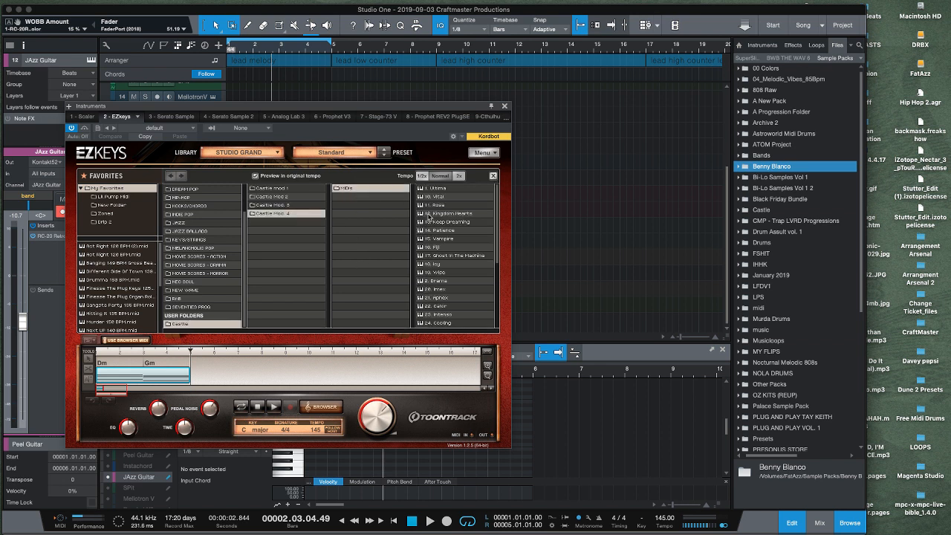
pyautogui.click(437, 264)
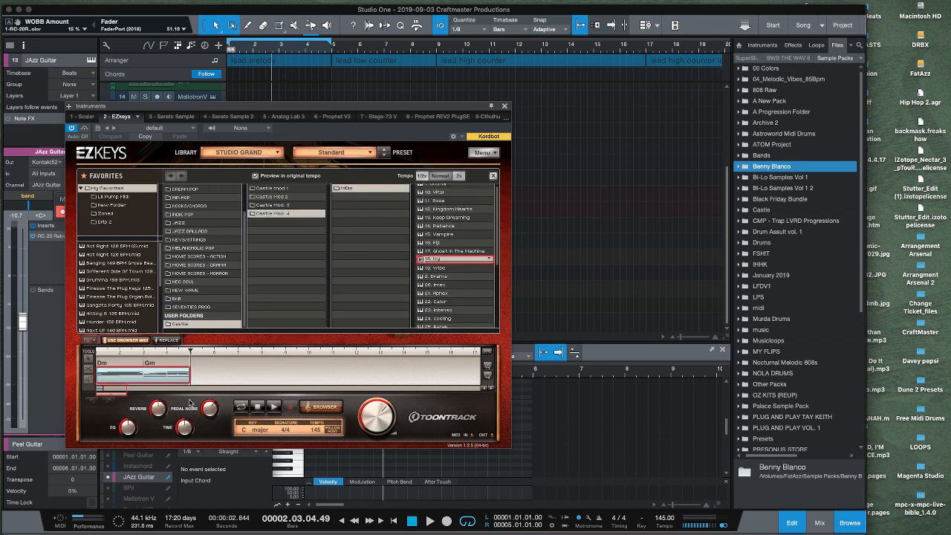
pyautogui.click(274, 406)
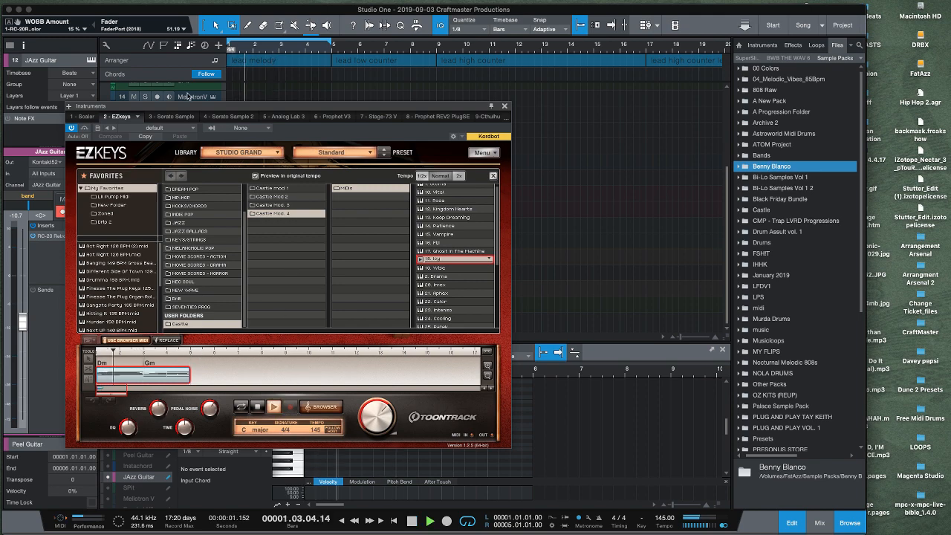
# - Place the Dm–Gm block as a clip at bar 1 of the EZkeys track and close the EZkeys window
pyautogui.moveTo(203, 106); pyautogui.dragTo(402, 91)
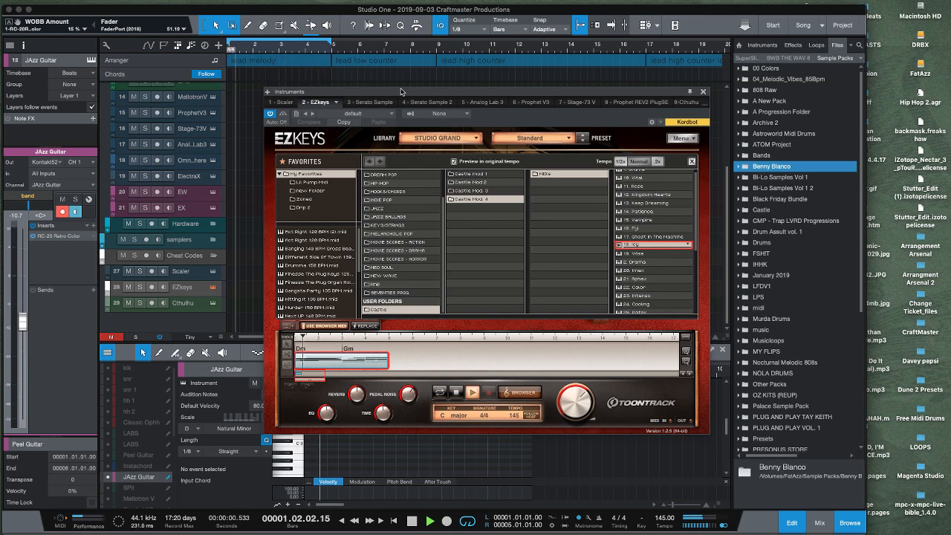
pyautogui.moveTo(402, 91); pyautogui.dragTo(469, 70)
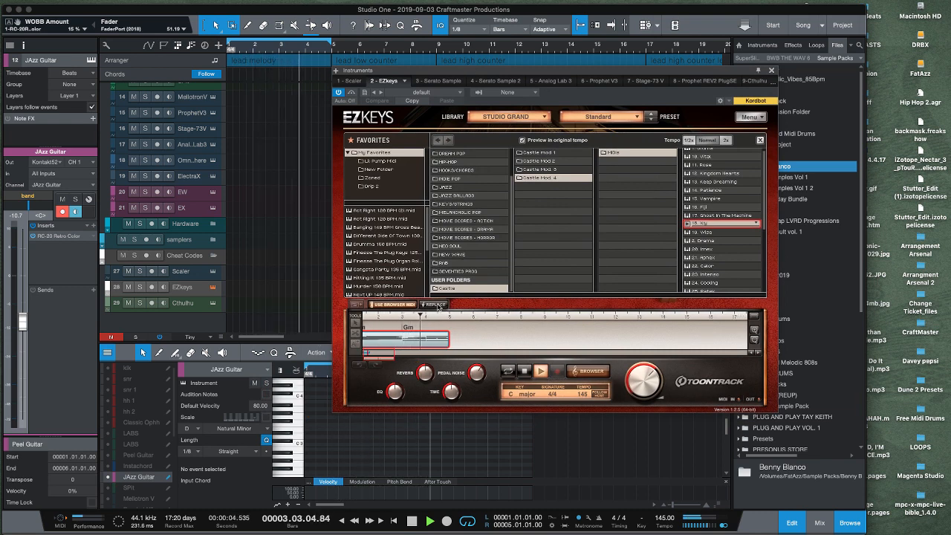
pyautogui.moveTo(405, 340); pyautogui.dragTo(245, 286)
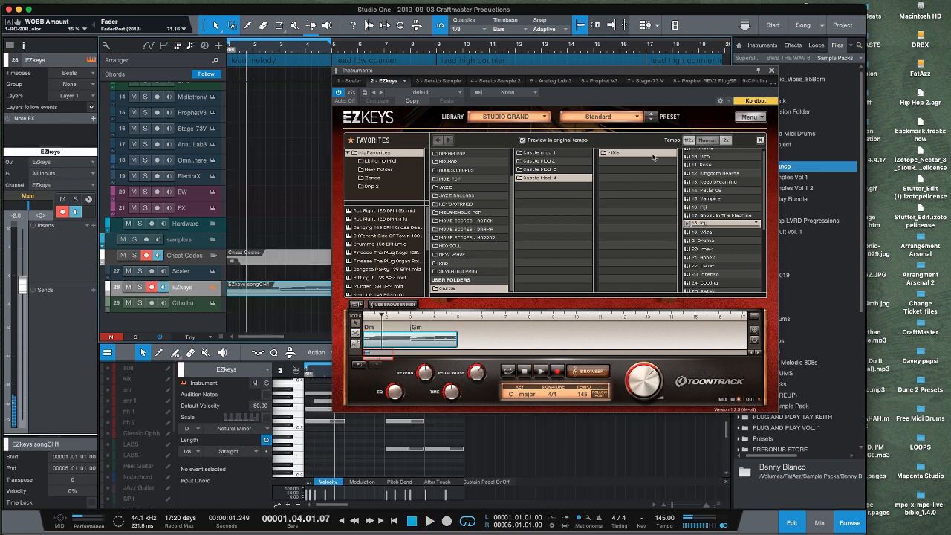
pyautogui.click(772, 70)
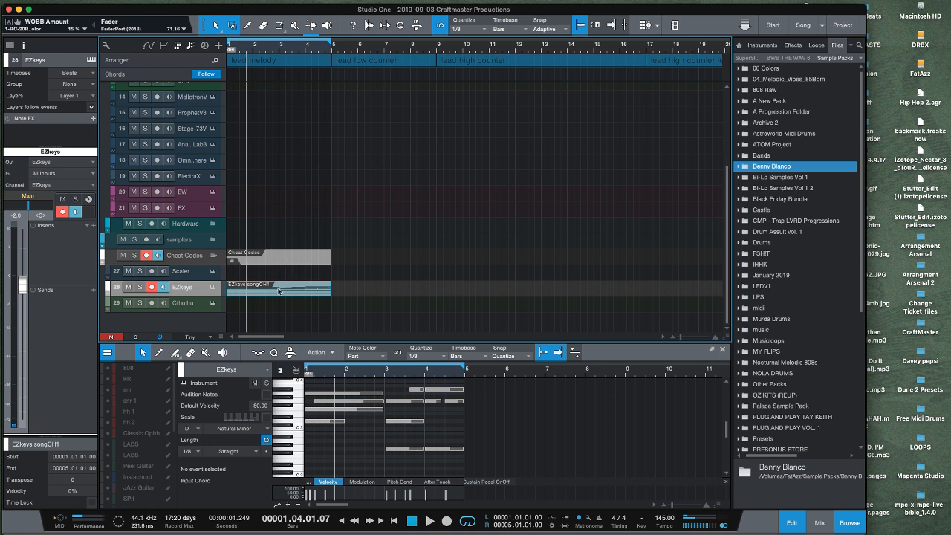
# - Replace the Peel Guitar clip on the Jazz Guitar track with the EZkeys song clip, starting at bar 1
pyautogui.scroll(1, 295, 230)
pyautogui.moveTo(290, 296); pyautogui.dragTo(287, 106)
pyautogui.scroll(2, 291, 145)
pyautogui.click(273, 129)
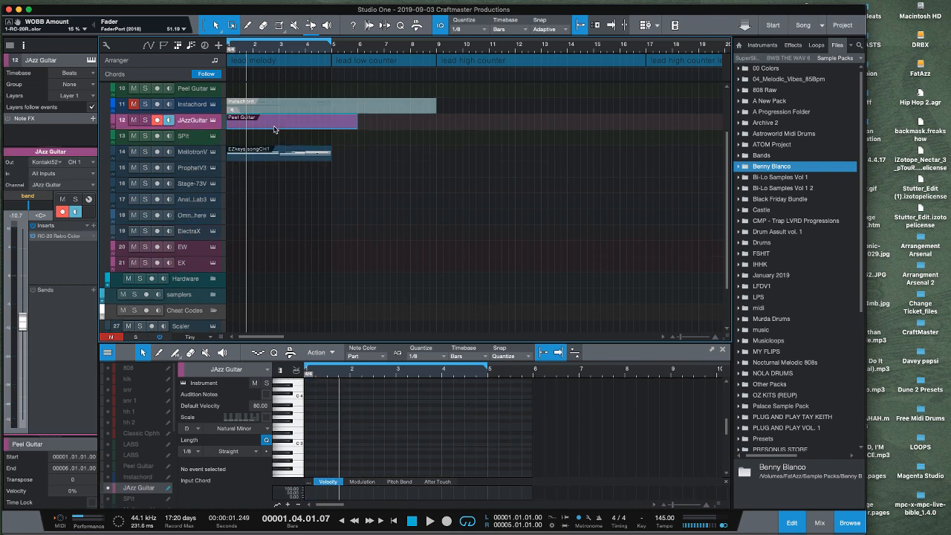
pyautogui.press('Delete')
pyautogui.moveTo(277, 152); pyautogui.dragTo(276, 121)
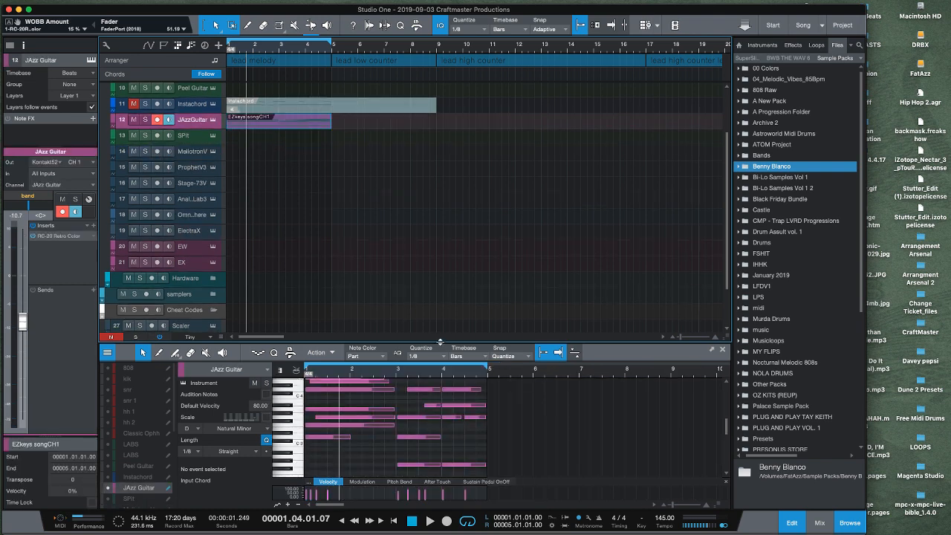
# - Enlarge the note editor and humanize all notes of the clip with a velocity range of -15% to 15%
pyautogui.moveTo(424, 342); pyautogui.dragTo(424, 172)
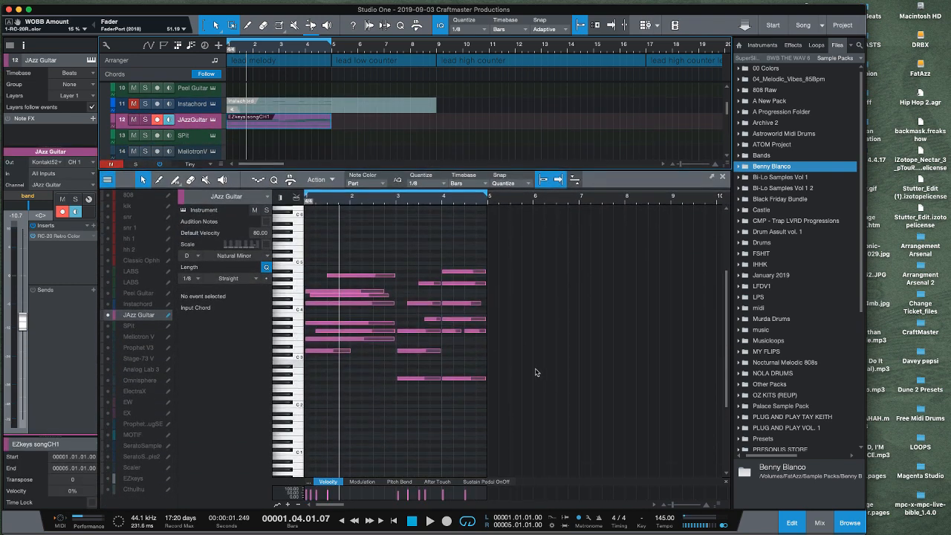
pyautogui.moveTo(559, 406); pyautogui.dragTo(306, 279)
pyautogui.press('h')
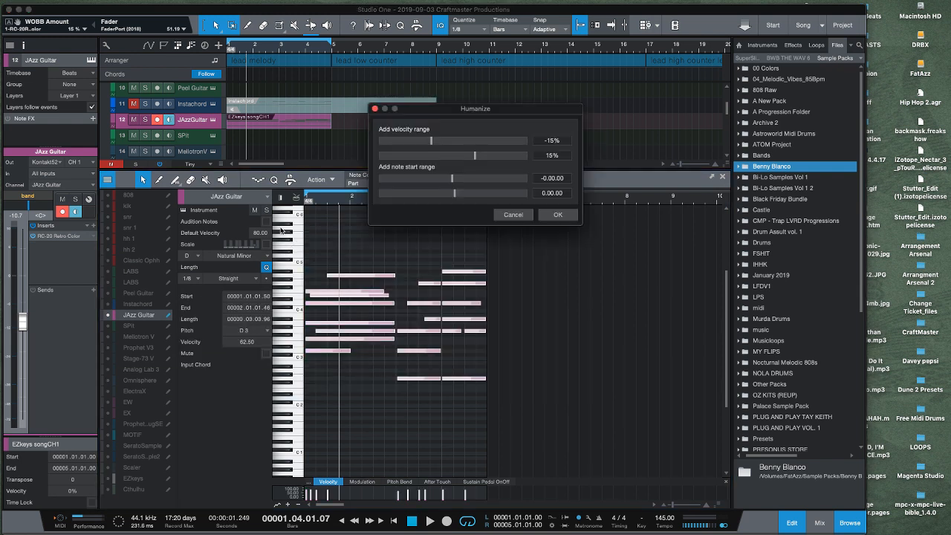
pyautogui.press('Return')
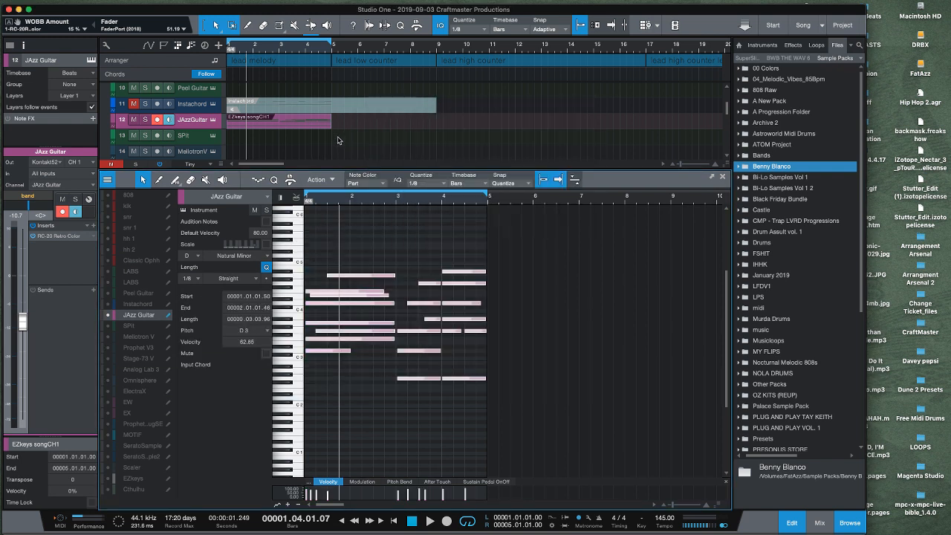
# - Play the loop and lower the Jazz Guitar channel volume to about -14.8 dB
pyautogui.press('space')
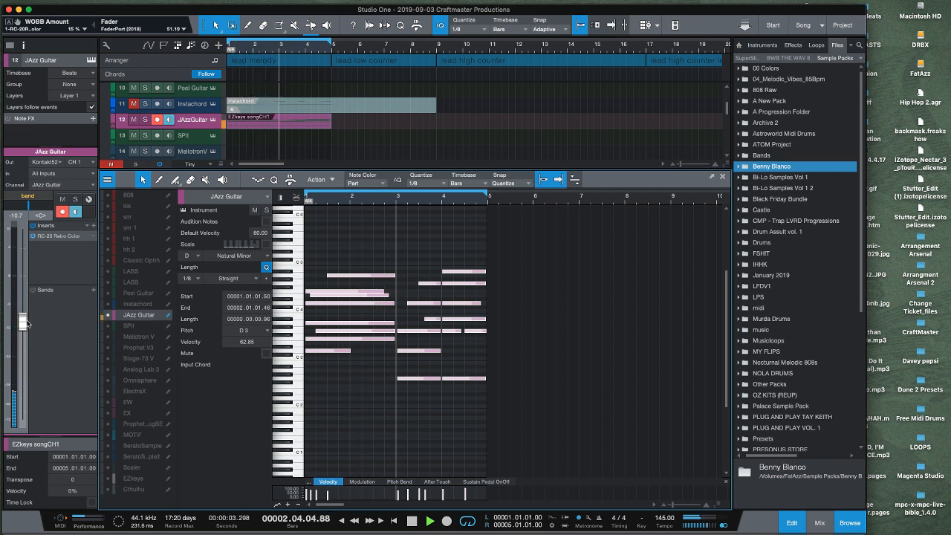
pyautogui.moveTo(26, 323); pyautogui.dragTo(21, 334)
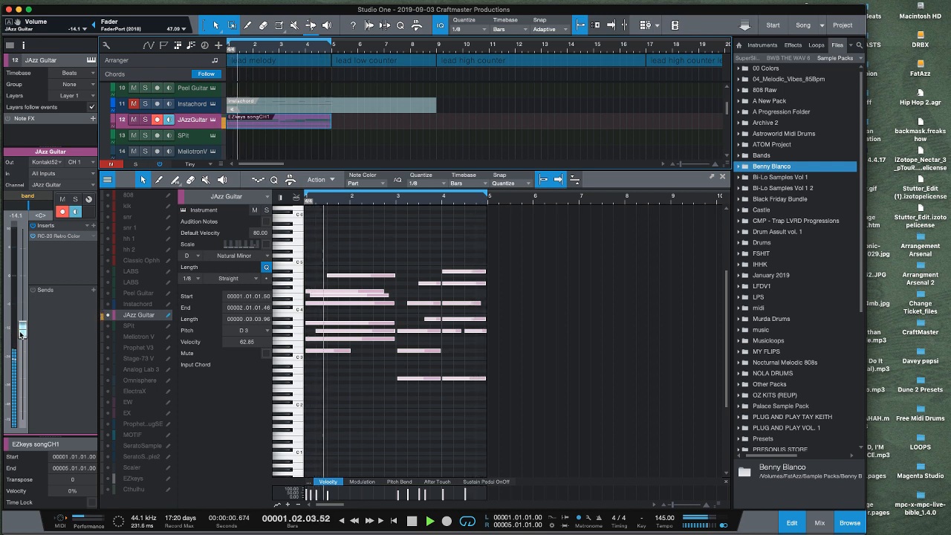
pyautogui.moveTo(21, 335); pyautogui.dragTo(21, 337)
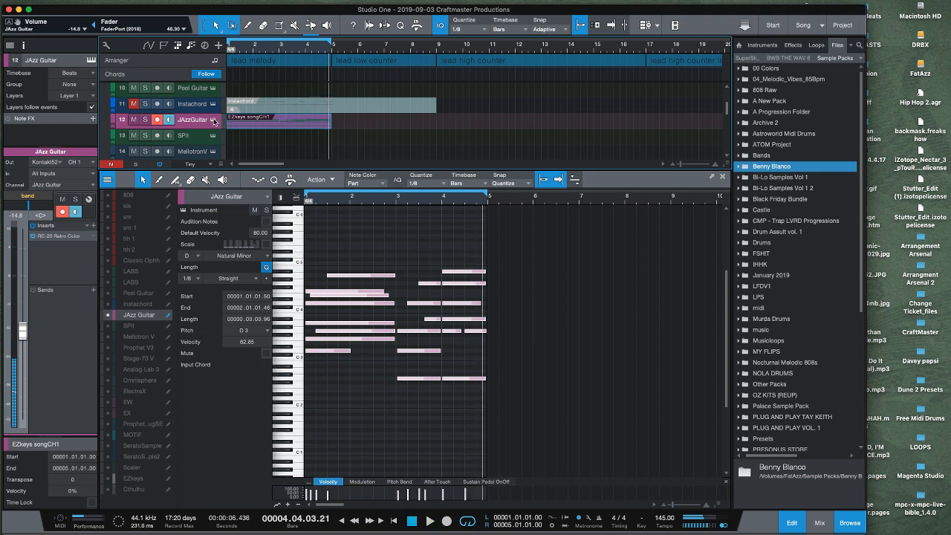
# - Open the Jazz Guitar track's Kontakt instrument and load the factory snapshot Alligator Shoes
pyautogui.click(213, 120)
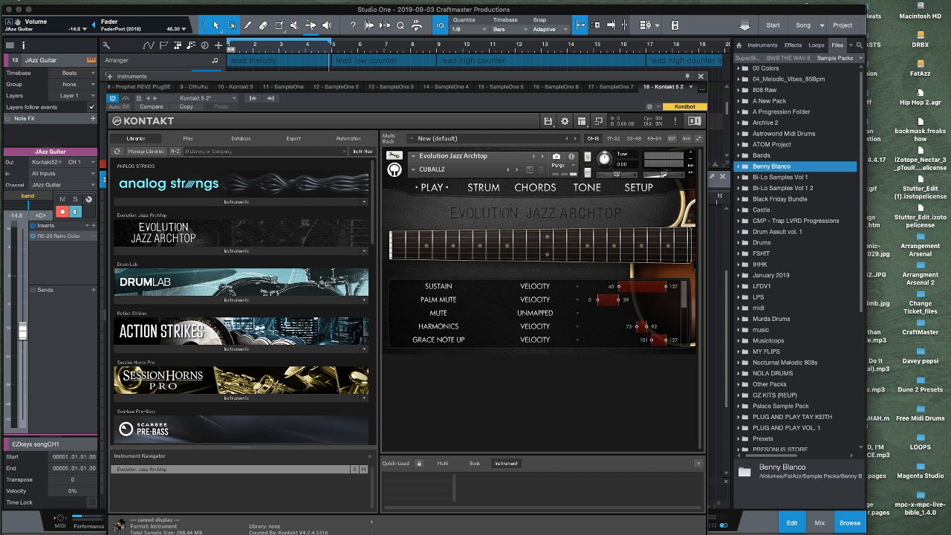
pyautogui.press('super+Tab')
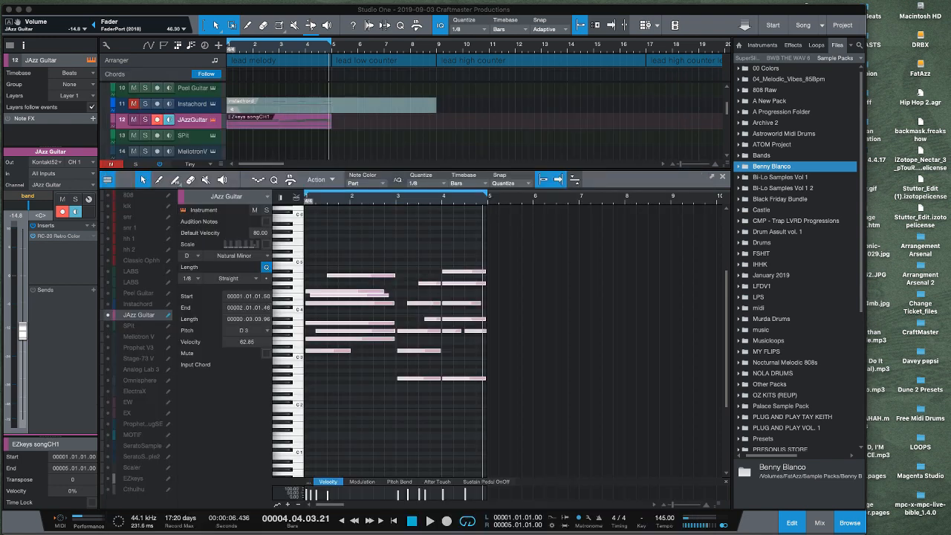
pyautogui.click(311, 126)
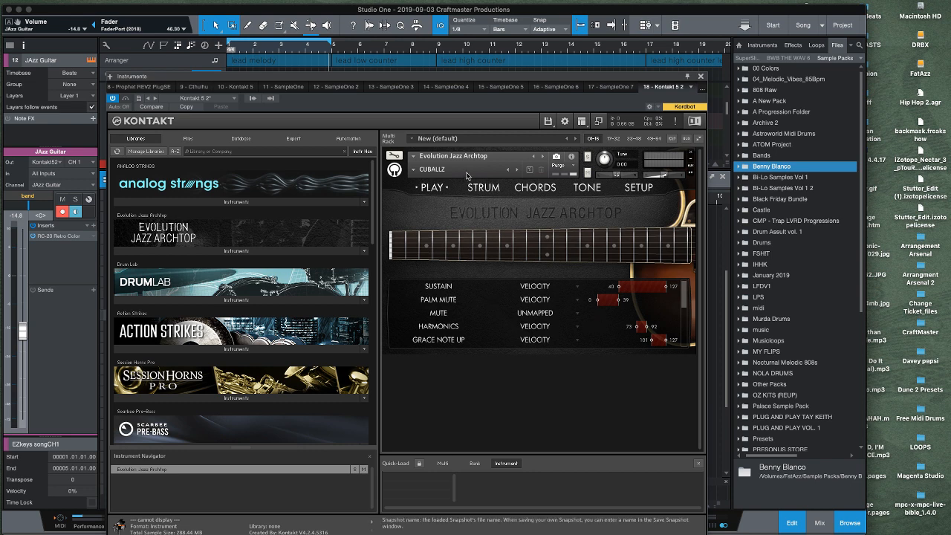
pyautogui.click(431, 170)
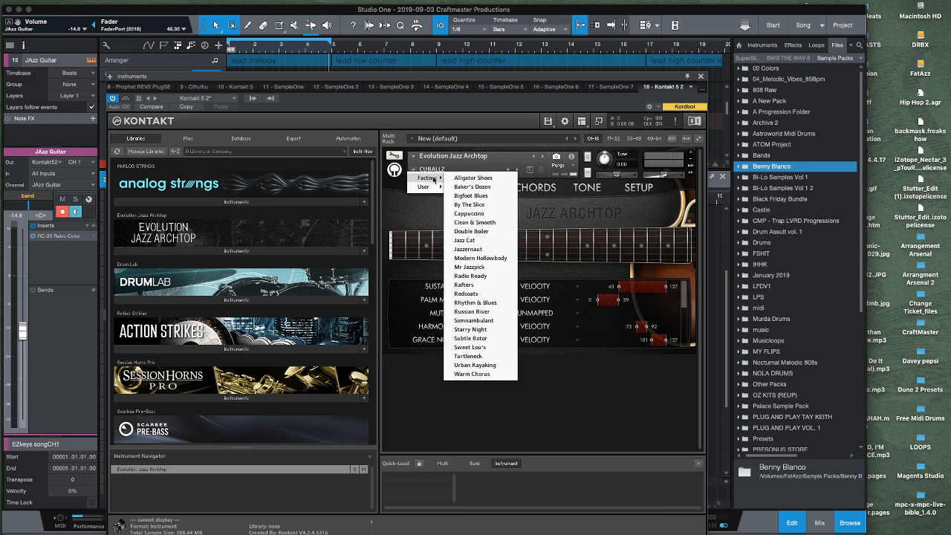
pyautogui.click(456, 178)
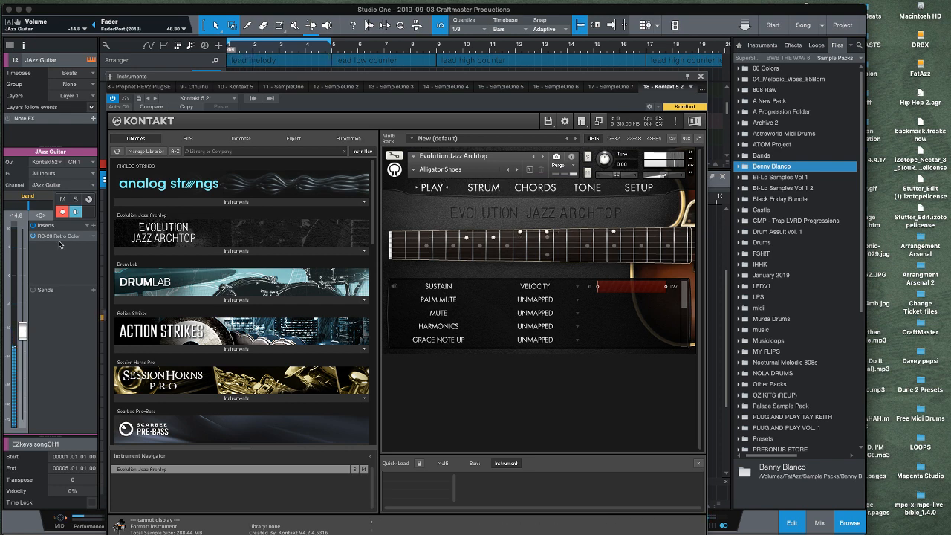
# - Bypass the RC-20 Retro Color insert and load the user snapshot CUBALLZ in Kontakt
pyautogui.click(33, 235)
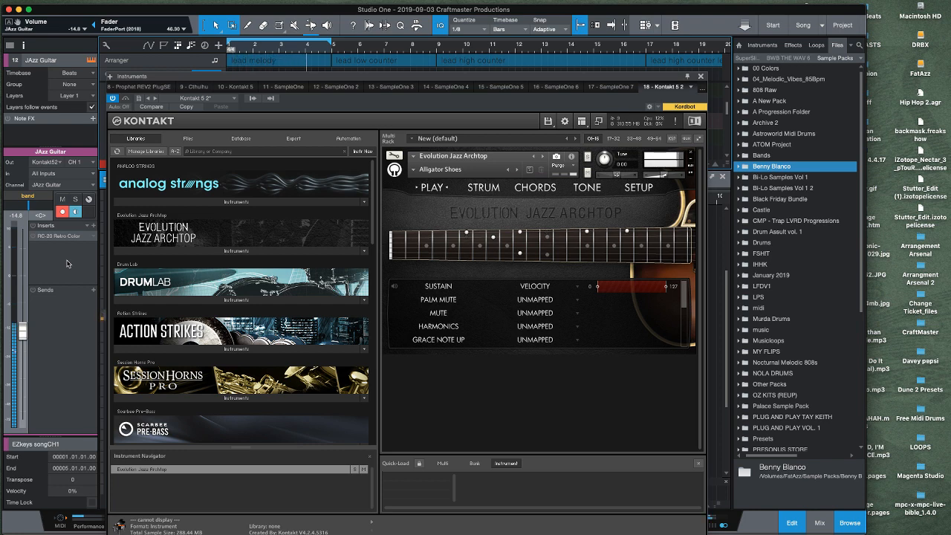
pyautogui.click(497, 171)
pyautogui.click(413, 170)
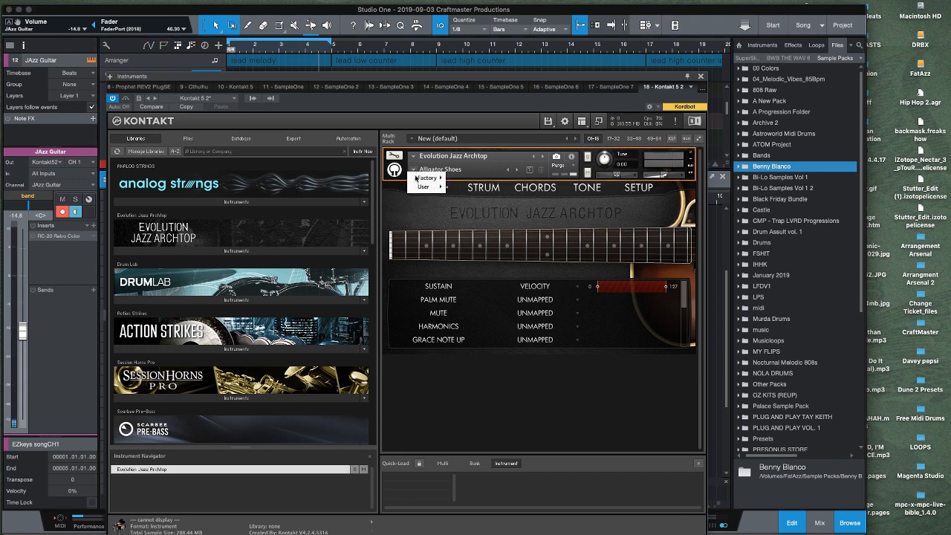
pyautogui.moveTo(435, 187)
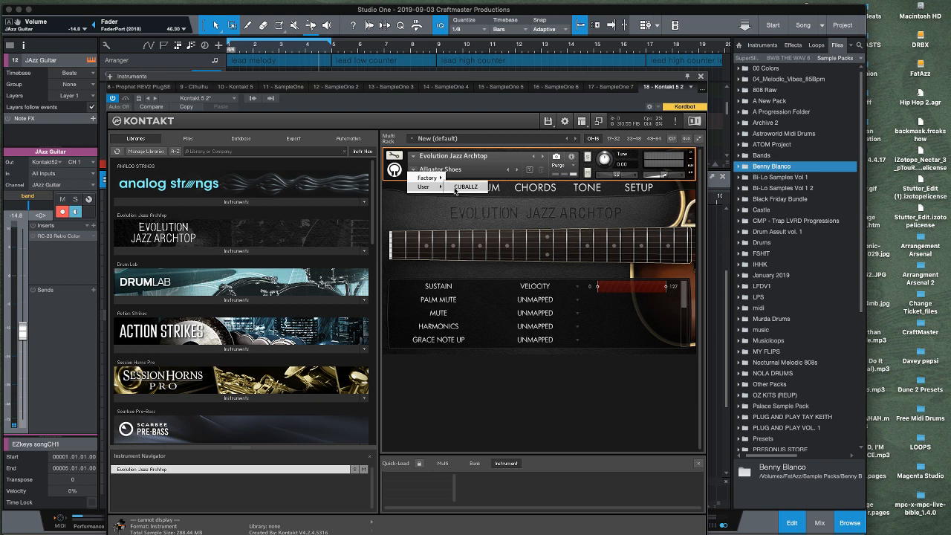
pyautogui.click(465, 187)
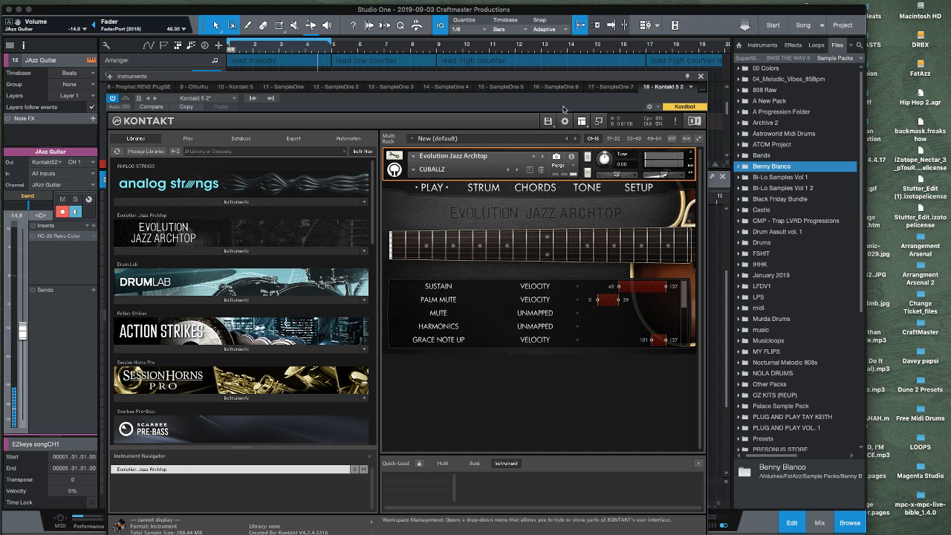
# - Move the EZkeys song clip to the Peel Guitar track and play it from the start
pyautogui.moveTo(487, 75); pyautogui.dragTo(570, 362)
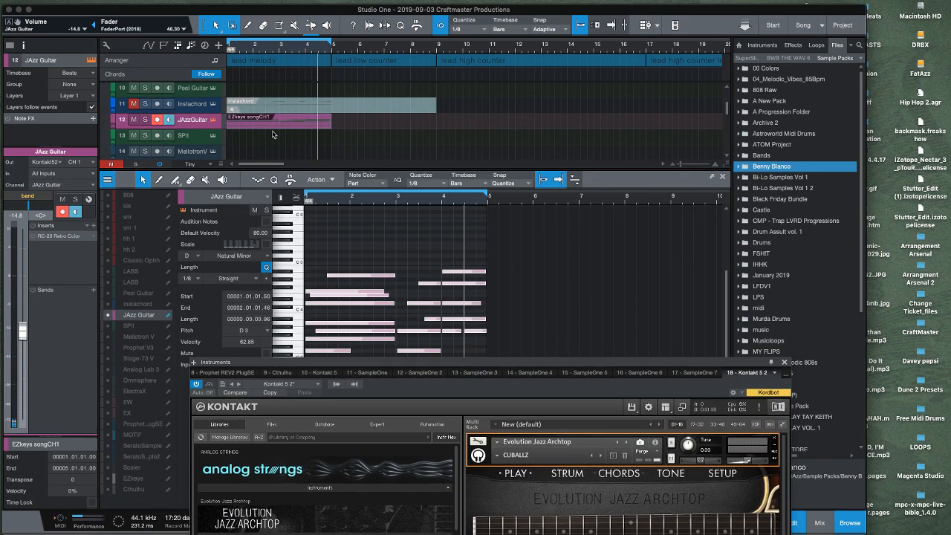
pyautogui.moveTo(254, 127); pyautogui.dragTo(255, 93)
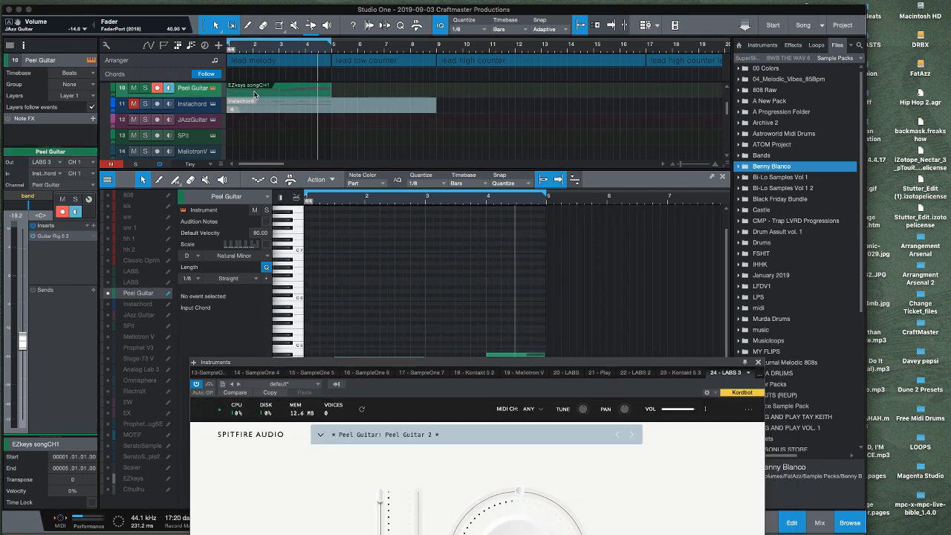
pyautogui.press(',')
pyautogui.press('space')
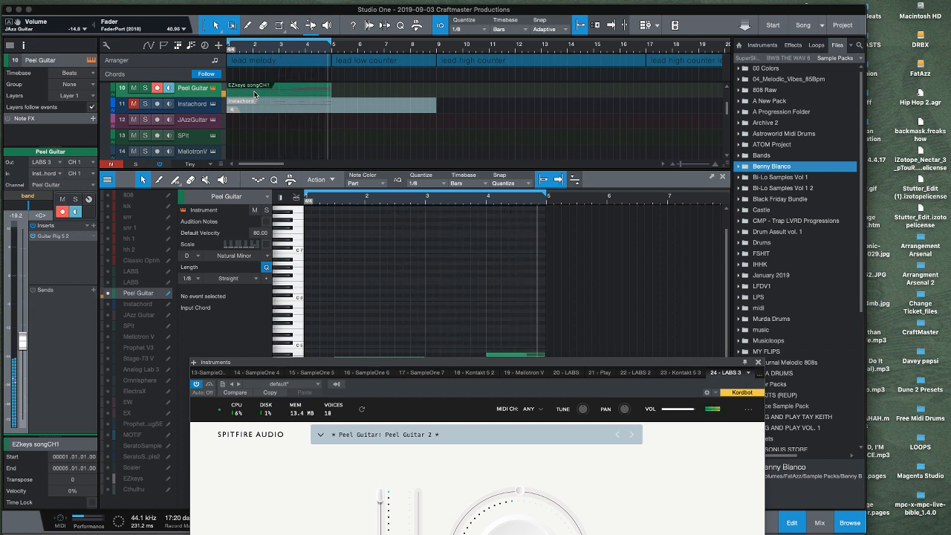
# - Move the EZkeys song clip back to the Jazz Guitar track and play the loop
pyautogui.click(254, 94)
pyautogui.moveTo(254, 93); pyautogui.dragTo(254, 130)
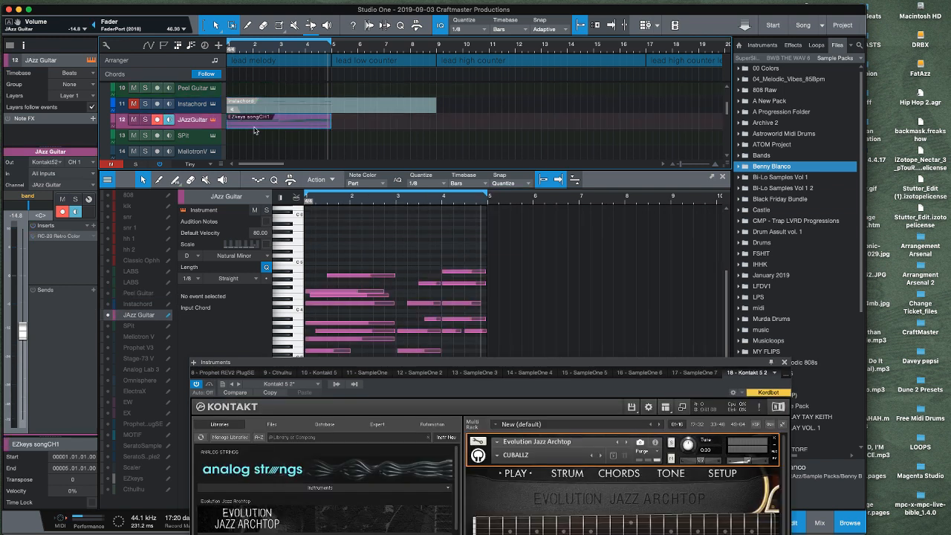
pyautogui.press('space')
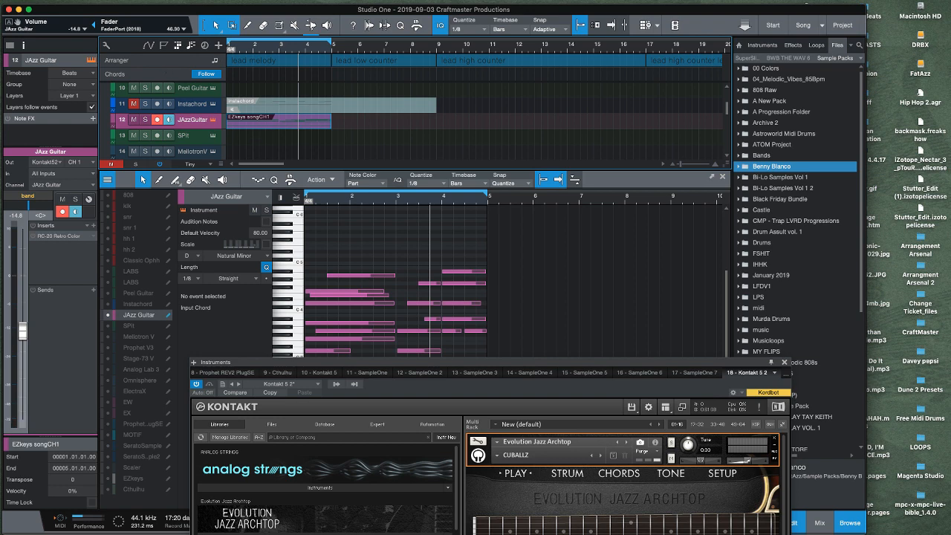
# - Bring the live chat window over the arrangement and play the Jazz Guitar loop from the start
pyautogui.moveTo(250, 1); pyautogui.dragTo(193, 58)
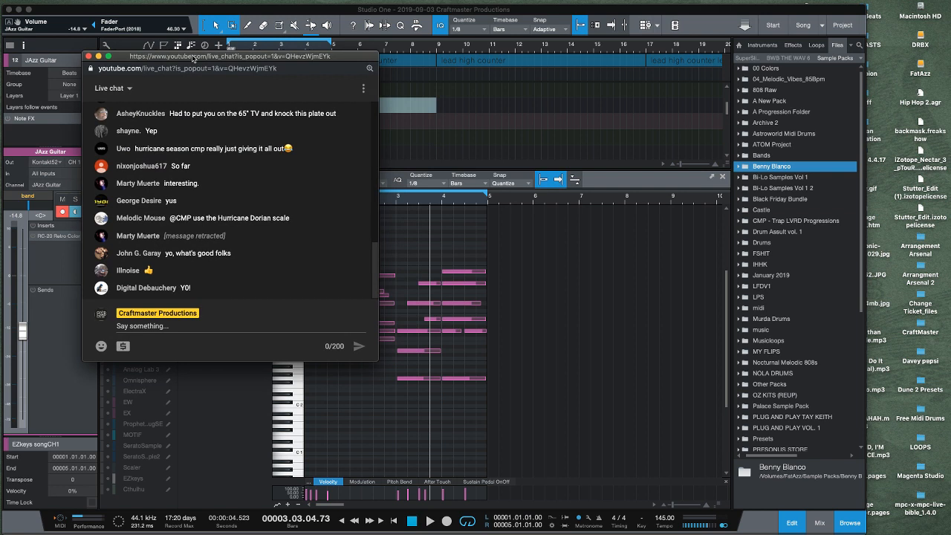
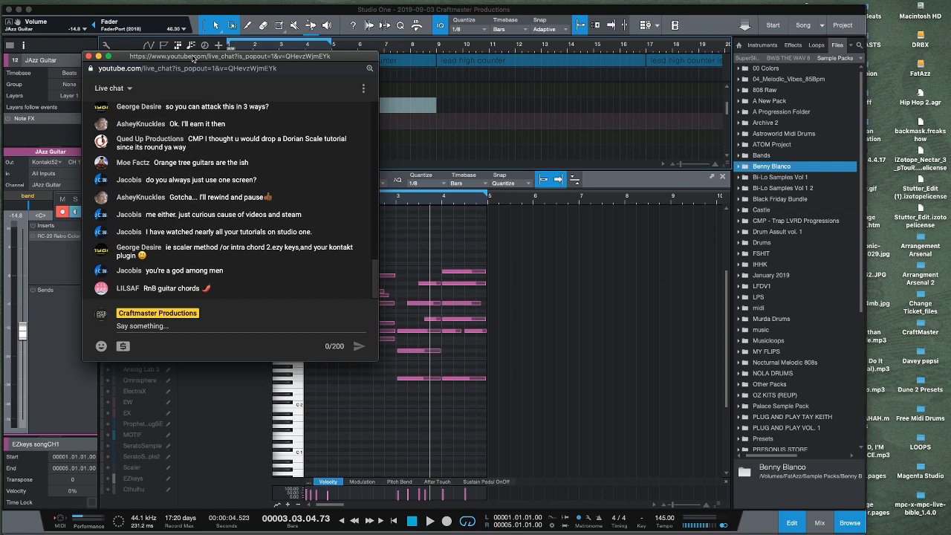
pyautogui.press(',')
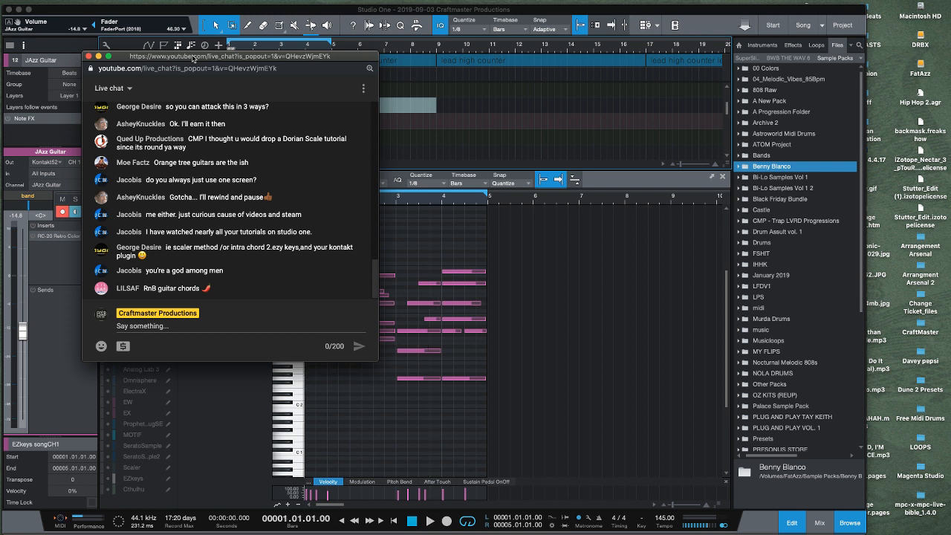
pyautogui.press('space')
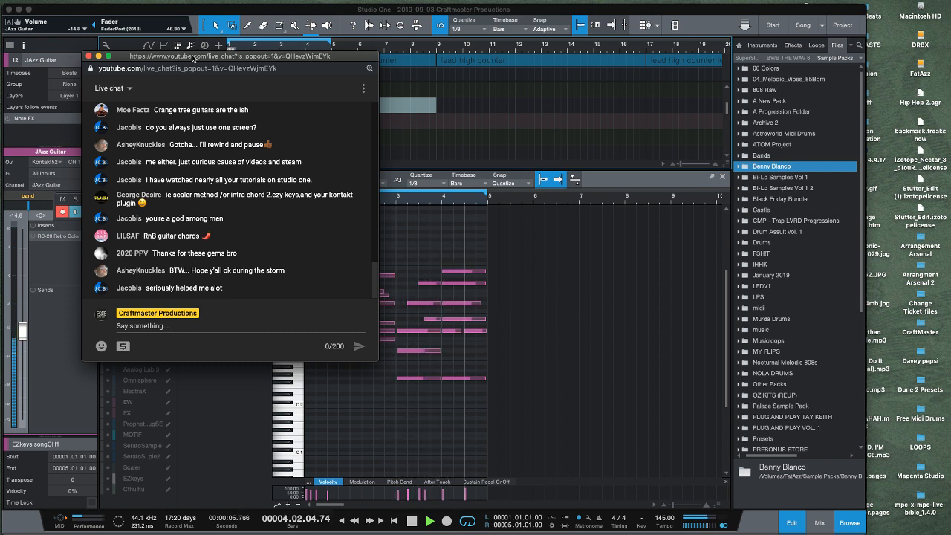
# - Close the live chat window and bring up the Jazz Guitar track's Kontakt instrument over the editor
pyautogui.press('space')
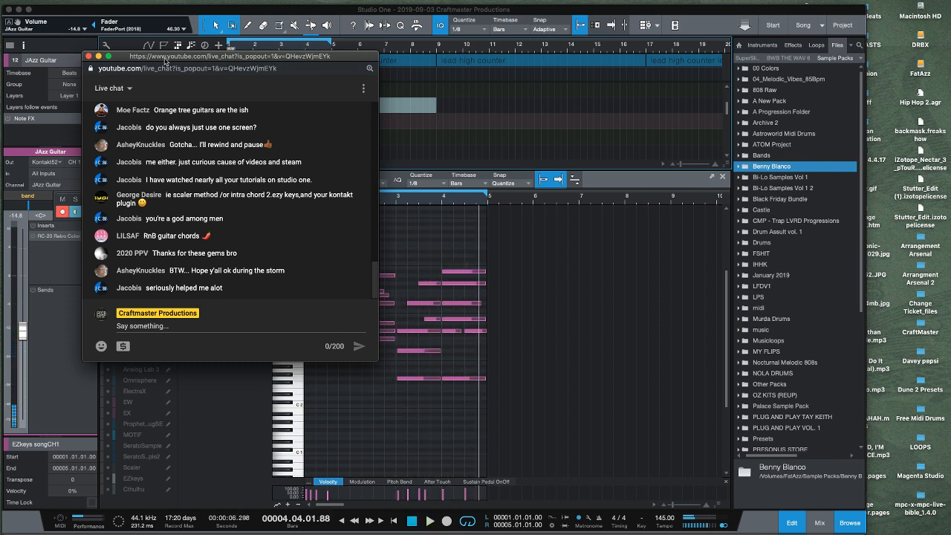
pyautogui.click(89, 57)
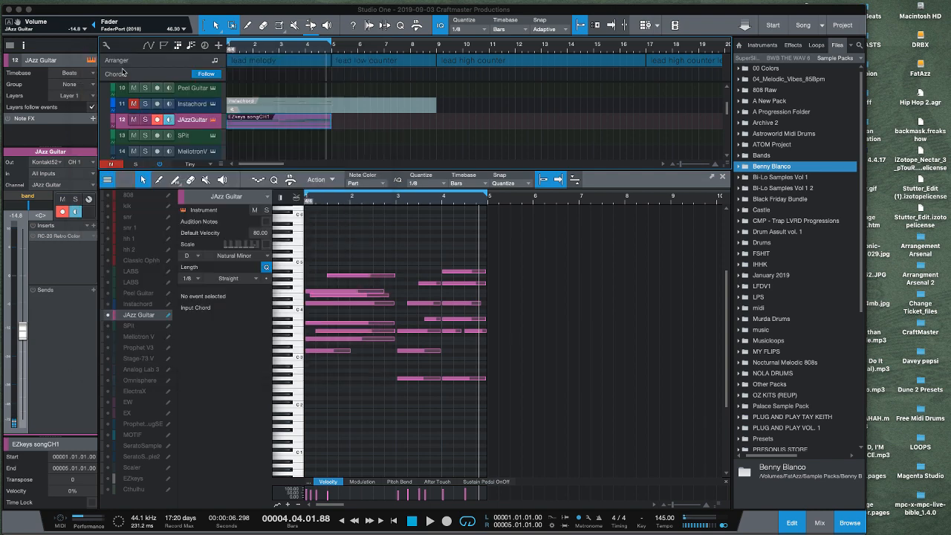
pyautogui.click(216, 121)
pyautogui.click(216, 121)
pyautogui.click(216, 121)
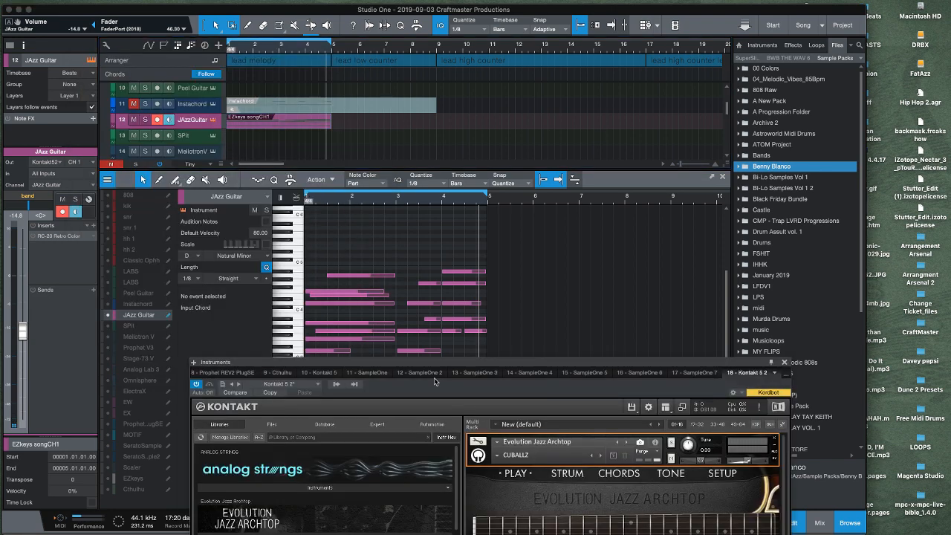
pyautogui.moveTo(444, 363); pyautogui.dragTo(361, 140)
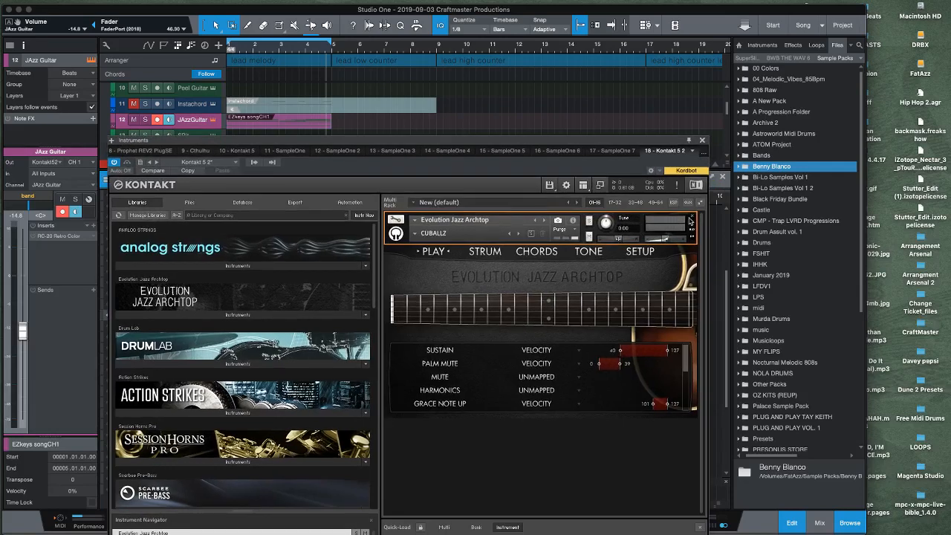
# - Replace the Evolution Jazz Archtop instrument in Kontakt with Evolution Stratosphere from the library list
pyautogui.click(691, 219)
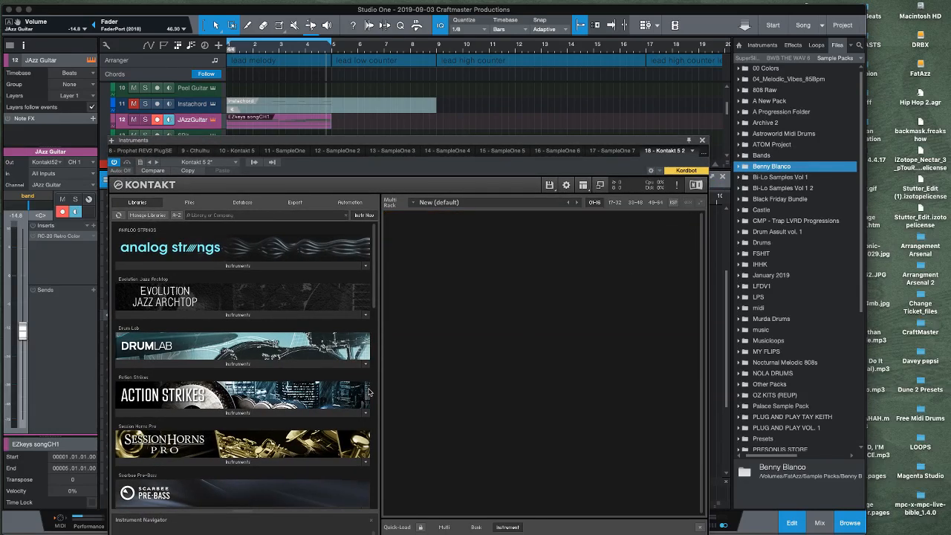
pyautogui.scroll(-10, 360, 394)
pyautogui.scroll(-10, 350, 397)
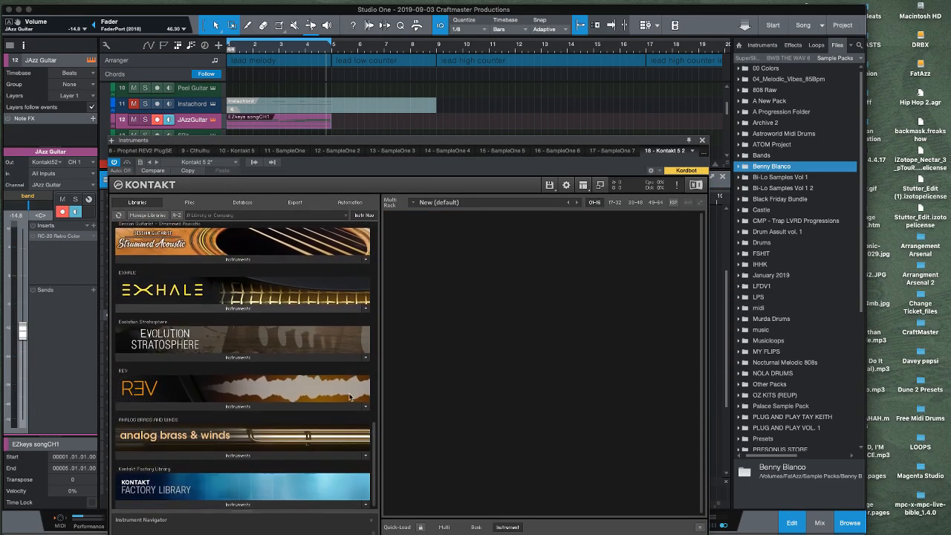
pyautogui.click(252, 357)
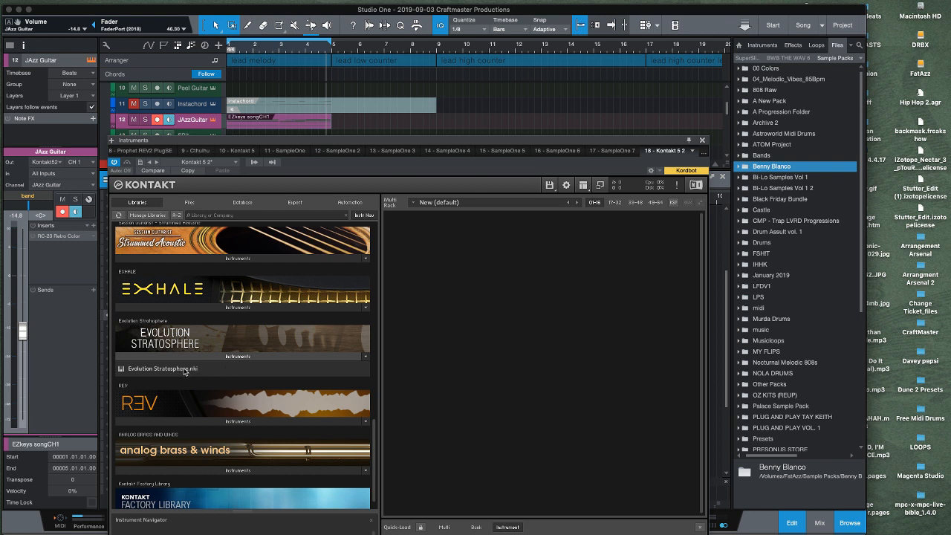
pyautogui.moveTo(186, 372); pyautogui.dragTo(502, 365)
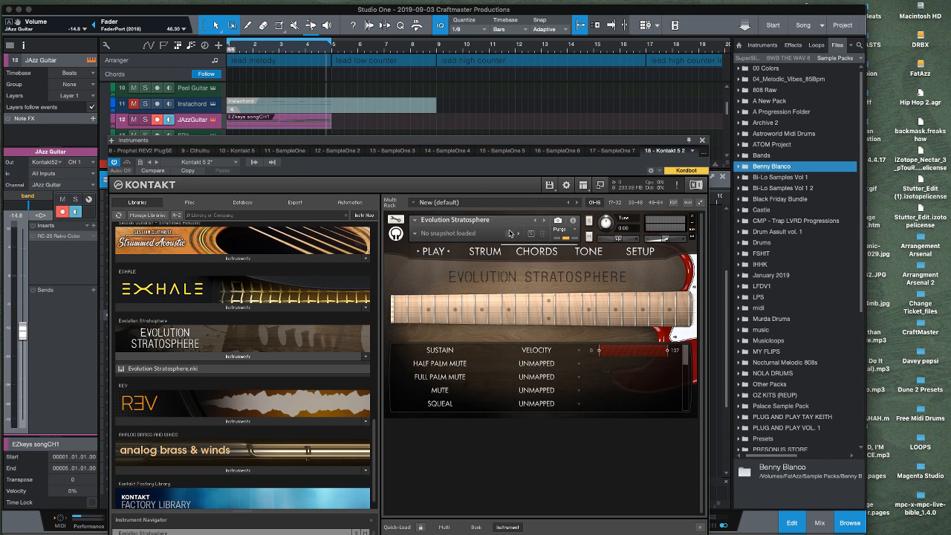
# - Audition the Distorted snapshots Venomous, Thick and Driven, and Snake Oil against the loop
pyautogui.click(448, 235)
pyautogui.click(425, 237)
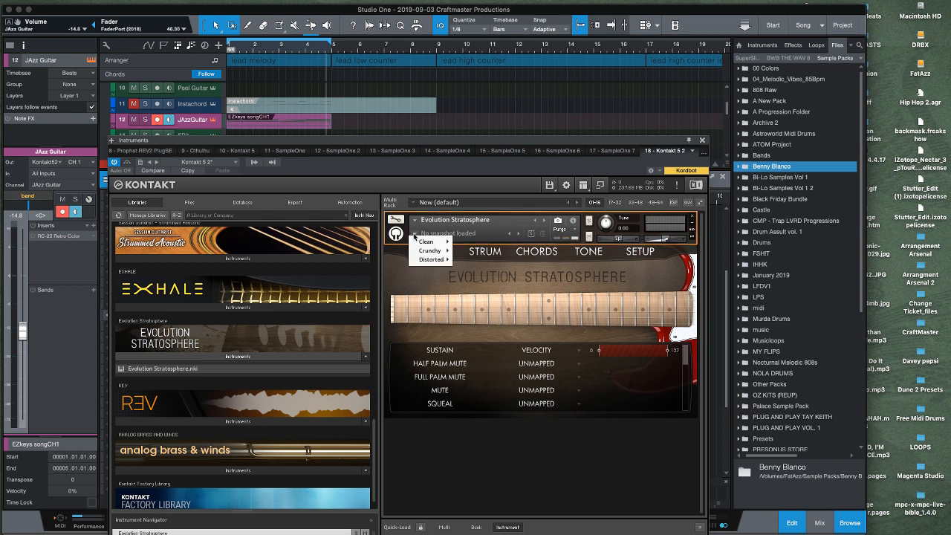
pyautogui.moveTo(434, 260)
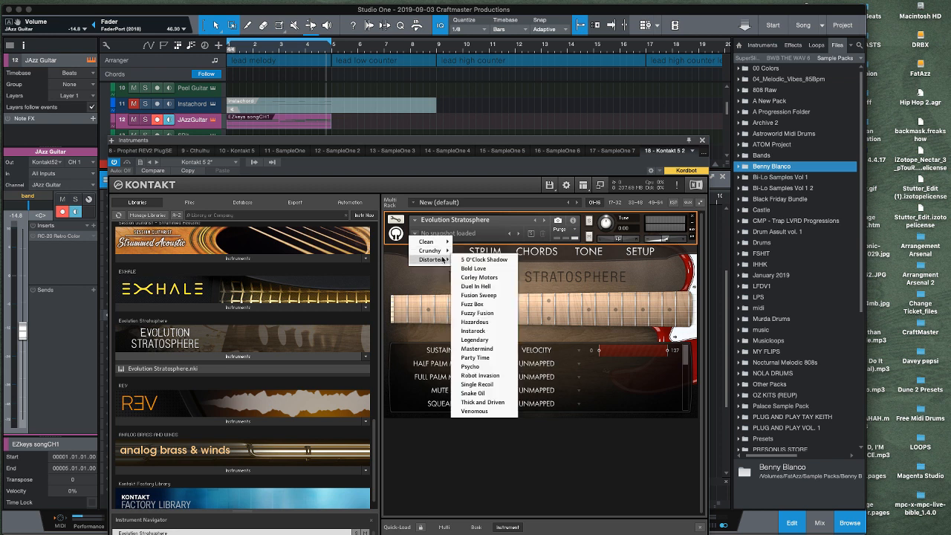
pyautogui.click(495, 411)
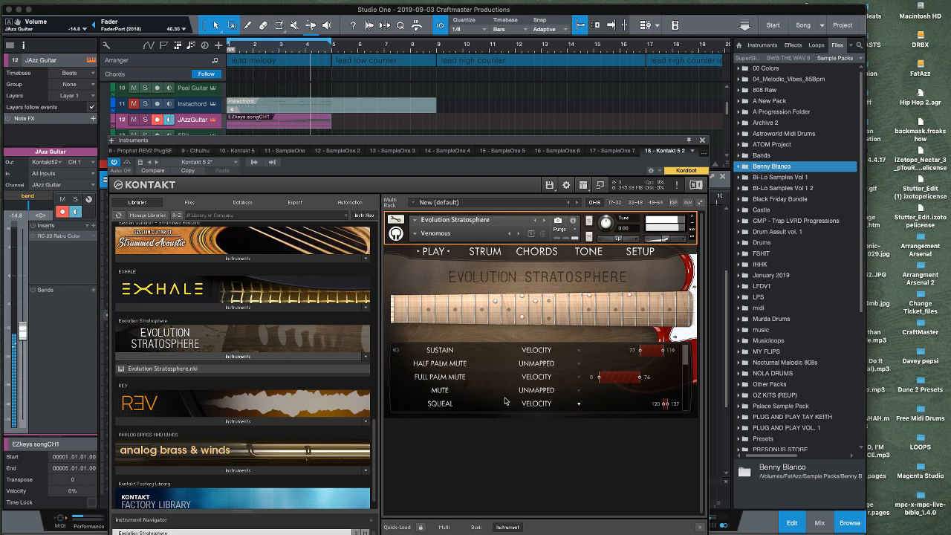
pyautogui.click(508, 235)
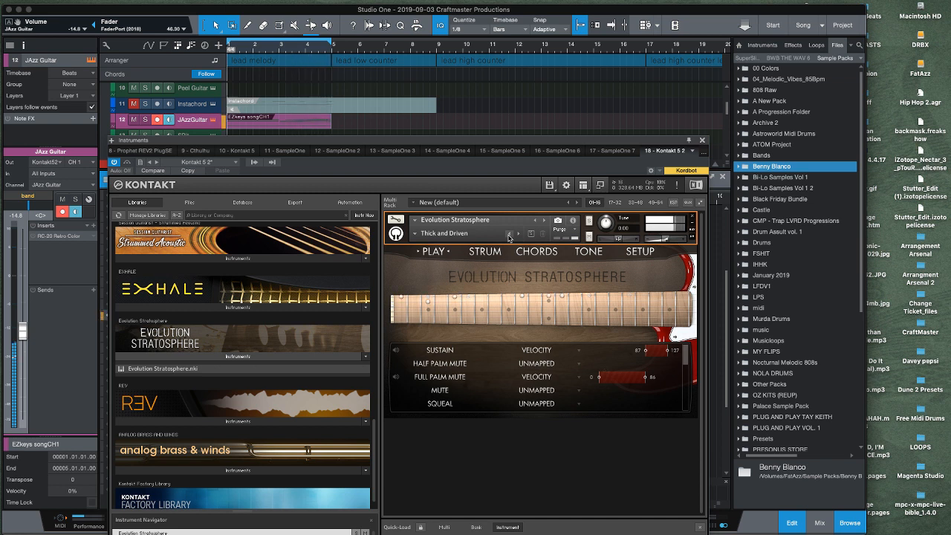
pyautogui.click(508, 235)
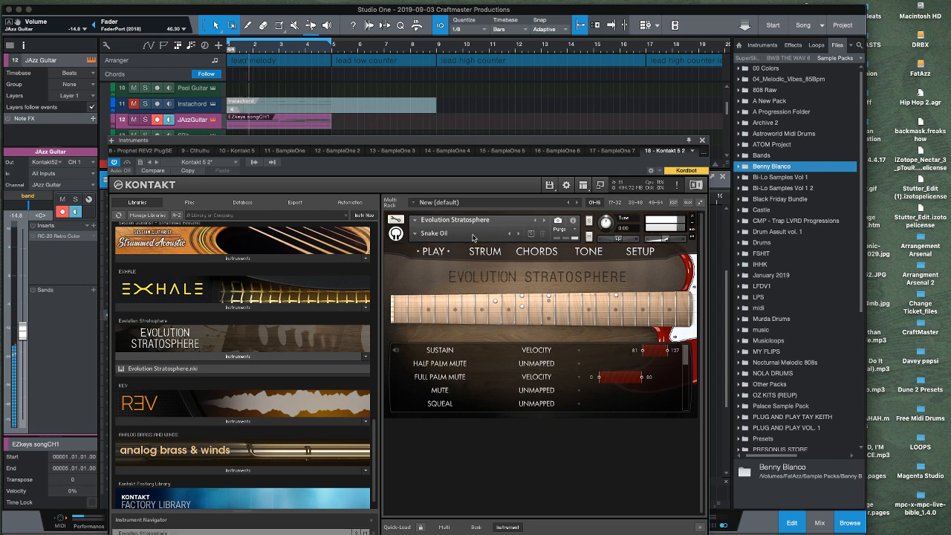
# - Load the Crunchy snapshot Murica on the Evolution Stratosphere guitar
pyautogui.click(416, 233)
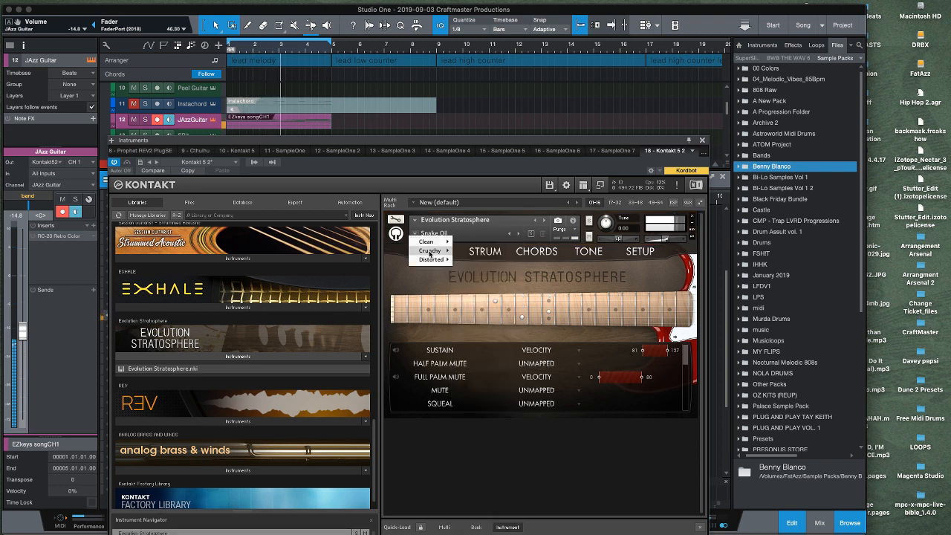
pyautogui.moveTo(431, 252)
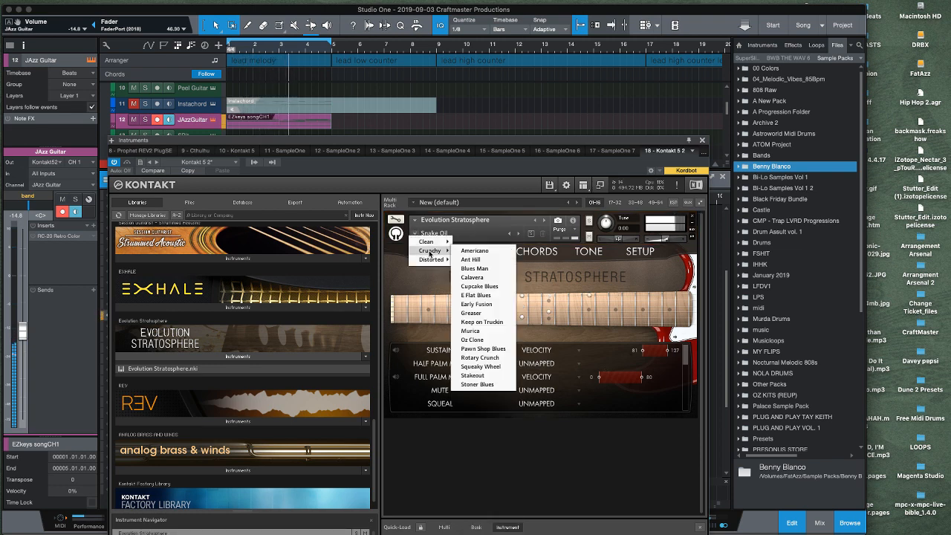
pyautogui.click(483, 332)
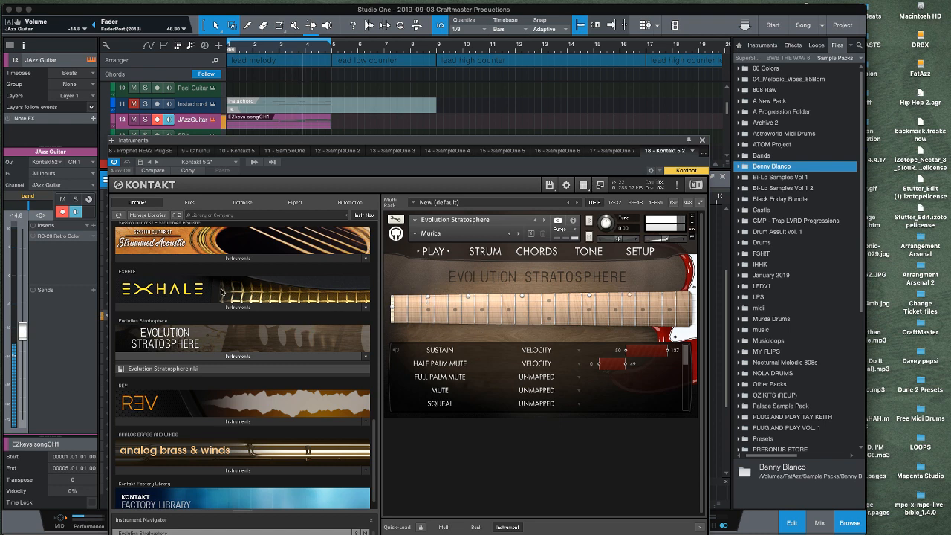
# - Enable the RC-20 Retro Color insert, set Wobble to 9%, Distort to 12% and Magnetic to 0%, and reduce Space
pyautogui.click(61, 238)
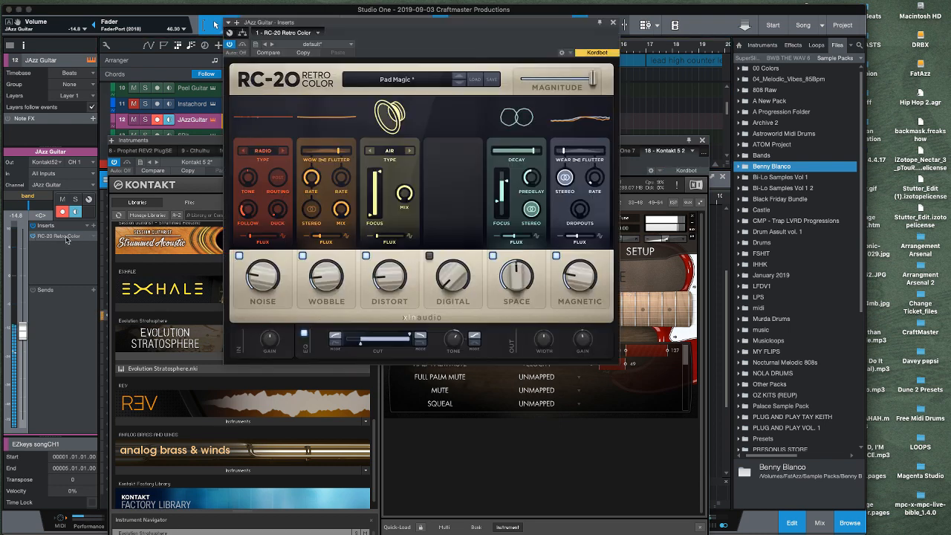
pyautogui.moveTo(315, 281); pyautogui.dragTo(317, 290)
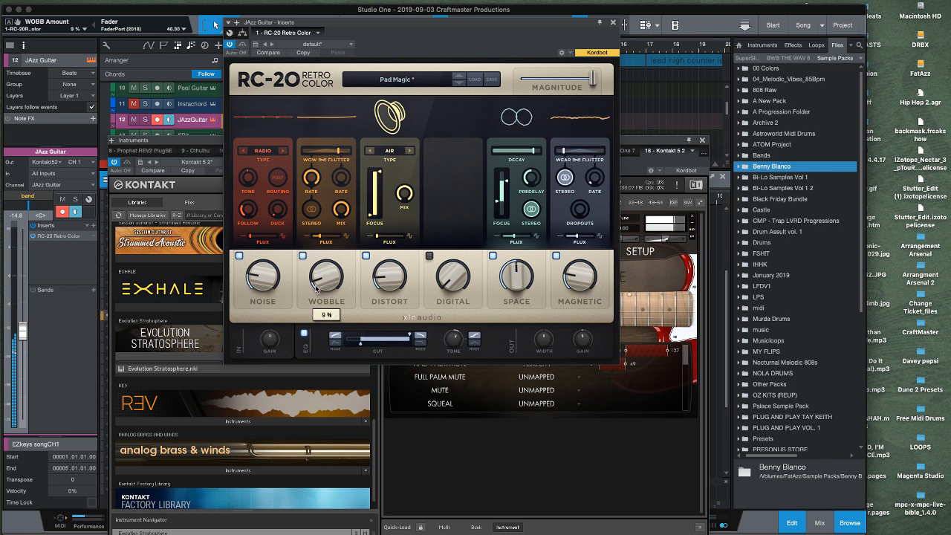
pyautogui.moveTo(393, 278); pyautogui.dragTo(392, 283)
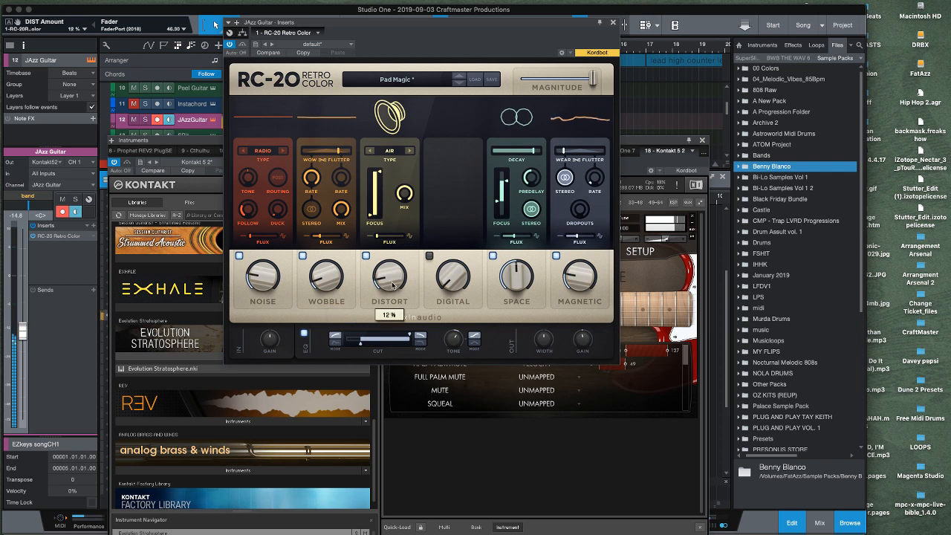
pyautogui.moveTo(518, 276); pyautogui.dragTo(520, 293)
pyautogui.moveTo(581, 280); pyautogui.dragTo(579, 326)
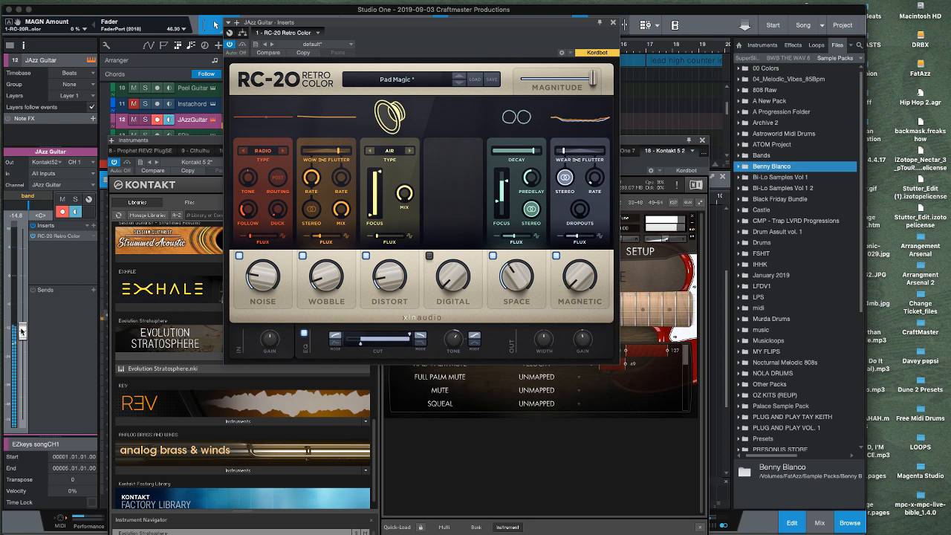
# - Lower the Jazz Guitar track's volume to -18.9 dB and close the RC-20 Retro Color window
pyautogui.moveTo(22, 332); pyautogui.dragTo(22, 341)
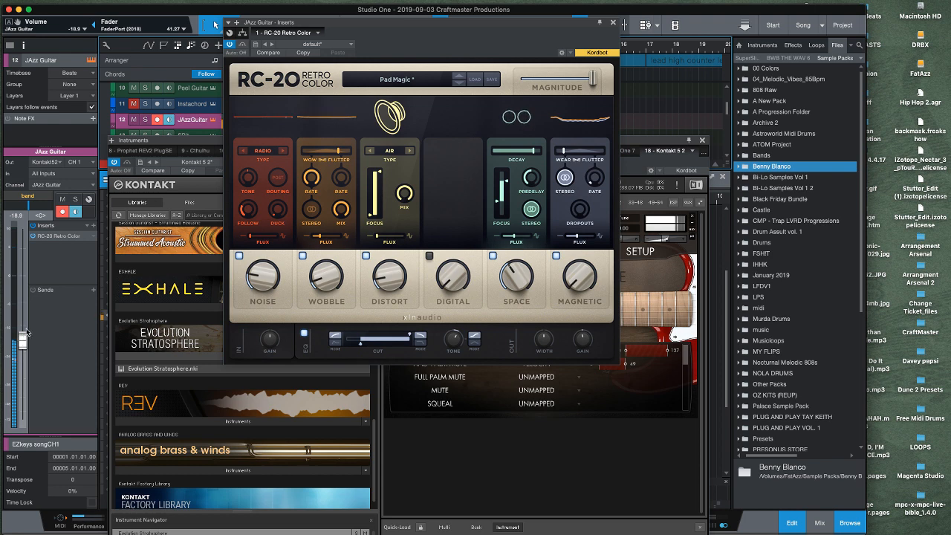
pyautogui.scroll(-1, 212, 247)
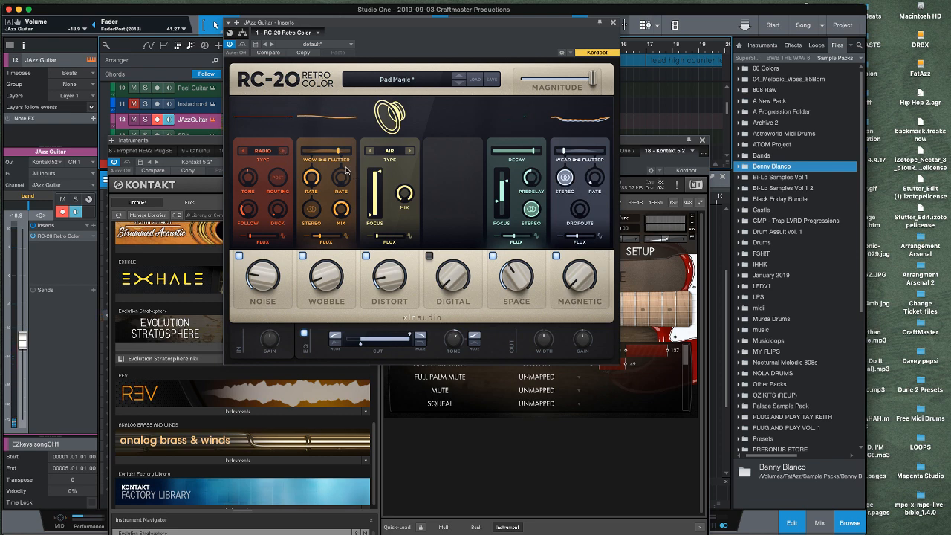
pyautogui.click(614, 25)
# - Reposition the Kontakt window so it is fully in view and return to the start of its library list
pyautogui.moveTo(637, 141); pyautogui.dragTo(724, 117)
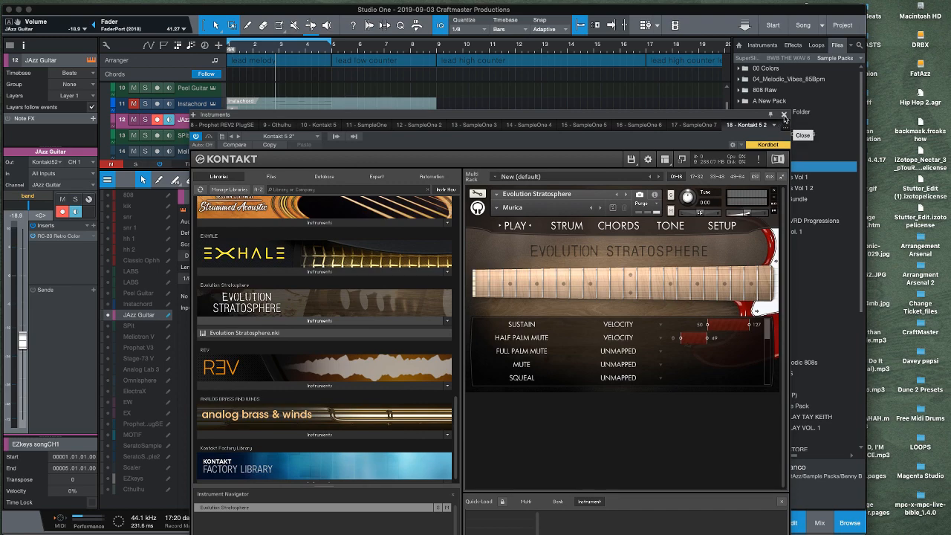
pyautogui.moveTo(576, 117); pyautogui.dragTo(533, 46)
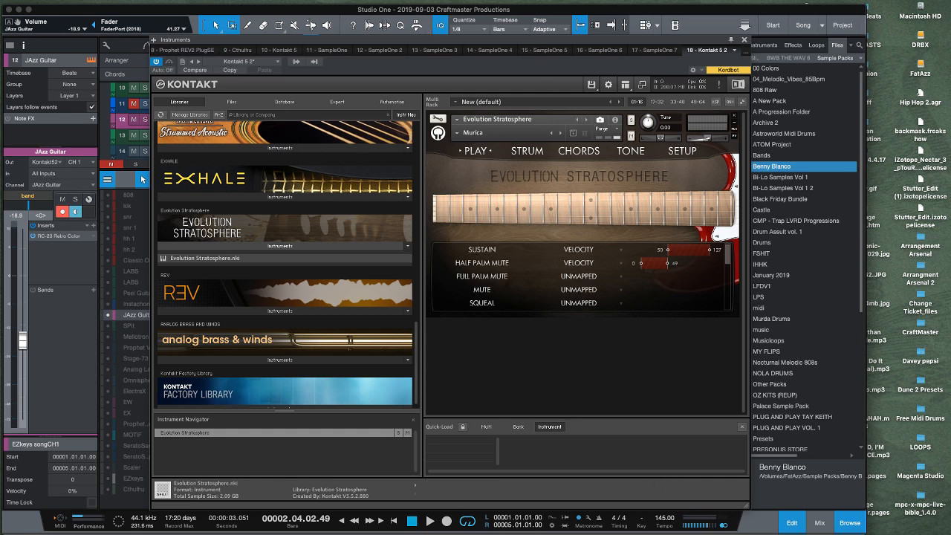
pyautogui.press('super+Tab')
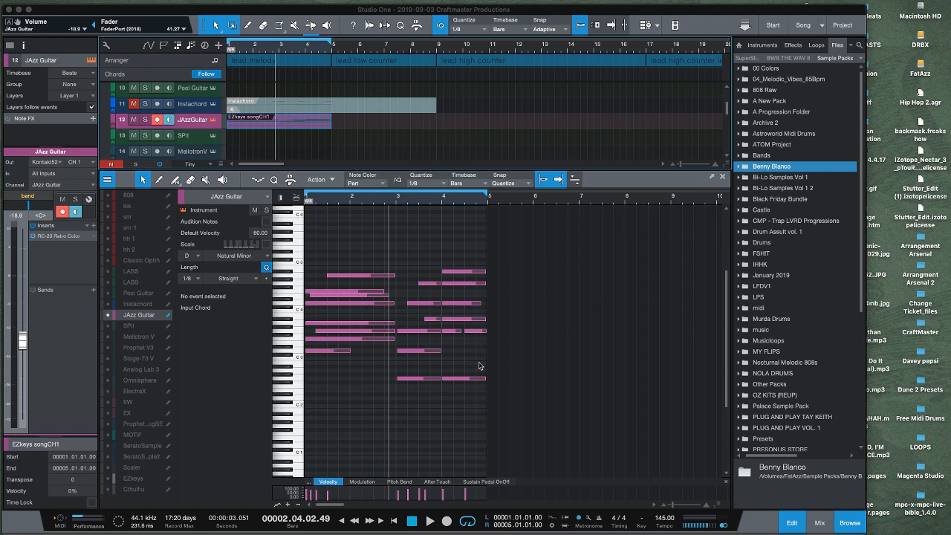
pyautogui.click(572, 403)
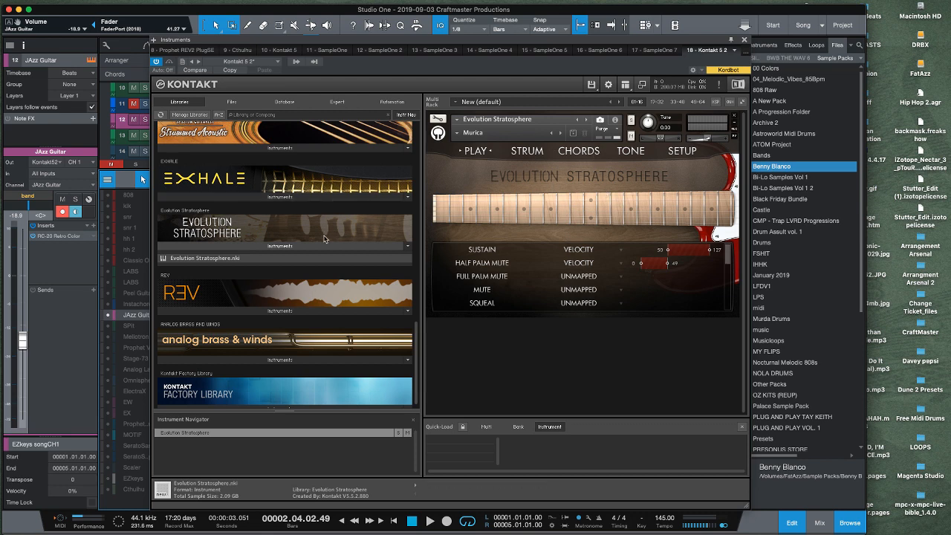
pyautogui.scroll(15, 356, 239)
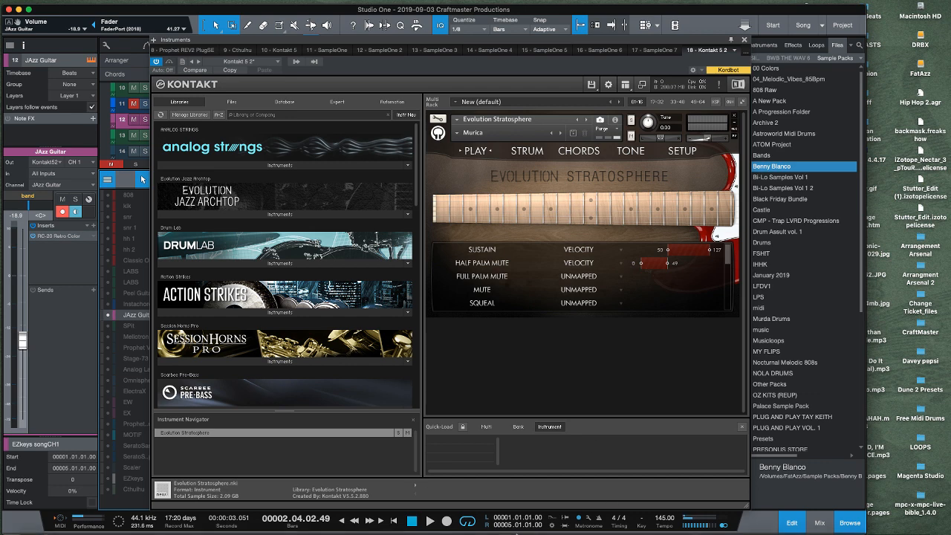
# - Switch to OBS to reach the live stream controls
pyautogui.moveTo(514, 523)
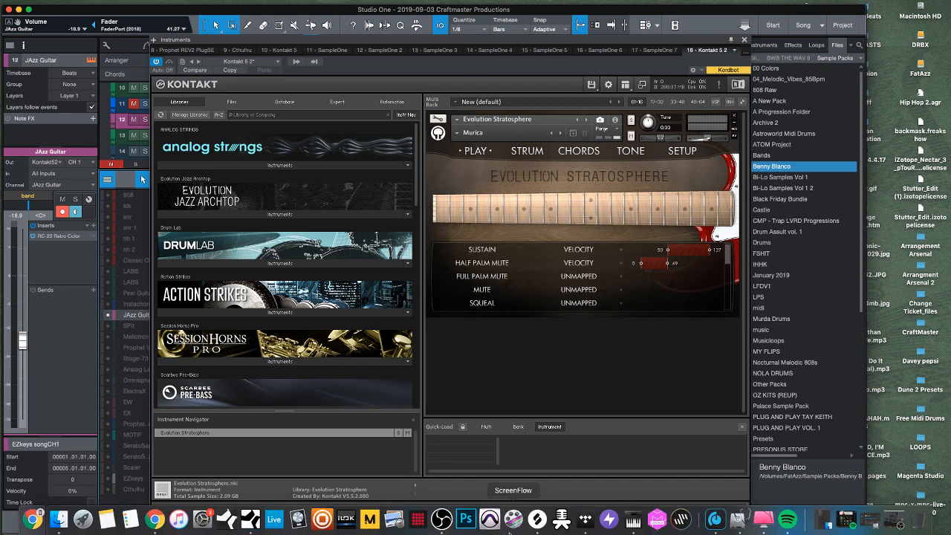
pyautogui.click(436, 525)
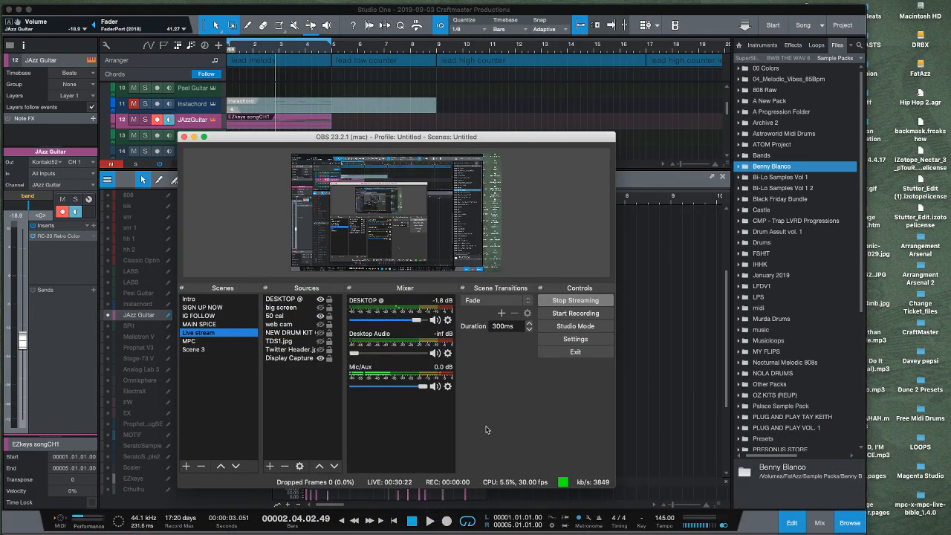